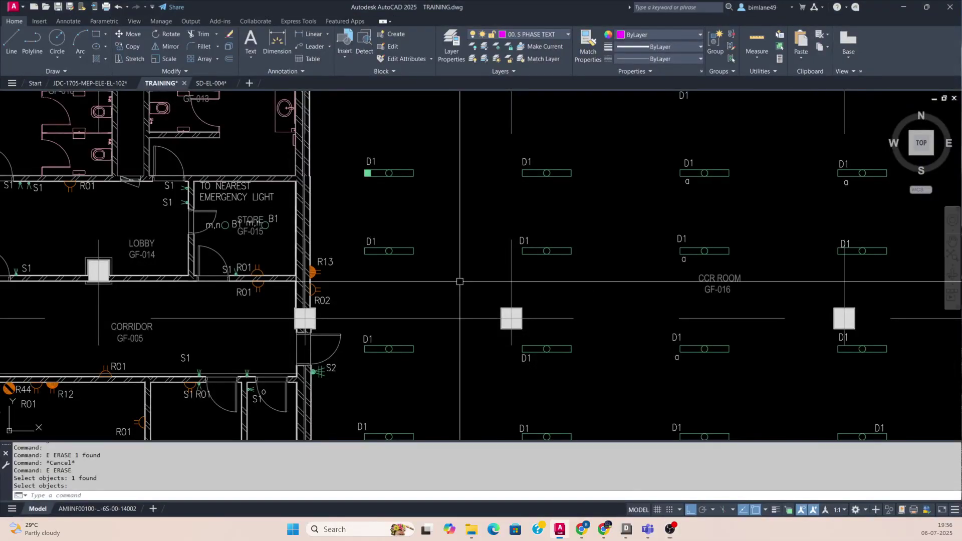
Step: Examine the light fixture layout of CCR ROOM GF-016 and the DB-CCR-01 distribution board location
middle_click_drag(488, 361, 495, 242)
middle_click_drag(368, 370, 399, 273)
scroll(400, 274, "down", 3)
middle_click_drag(408, 205, 407, 250)
scroll(398, 235, "up", 2)
scroll(457, 221, "down", 4)
scroll(558, 225, "up", 6)
scroll(534, 236, "down", 6)
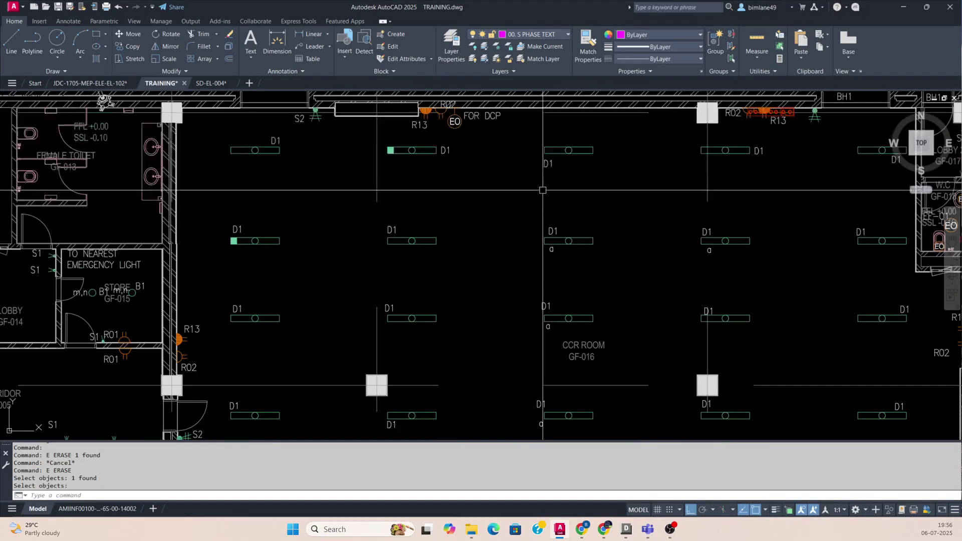
scroll(427, 331, "up", 8)
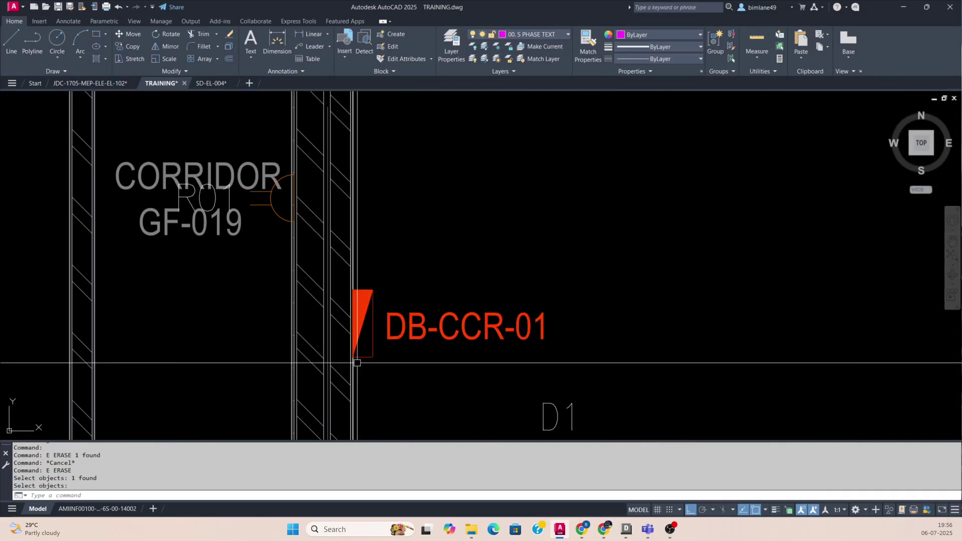
scroll(434, 279, "down", 6)
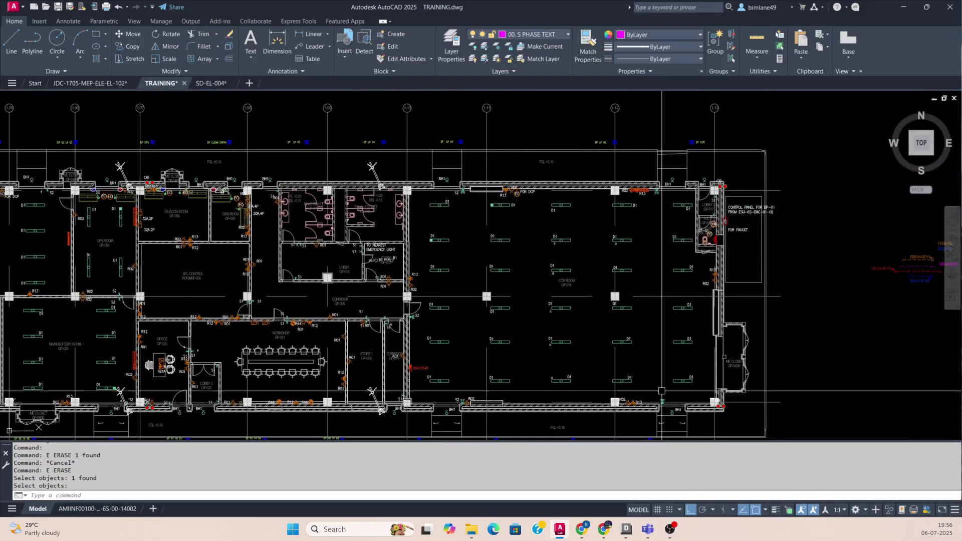
scroll(601, 405, "up", 5)
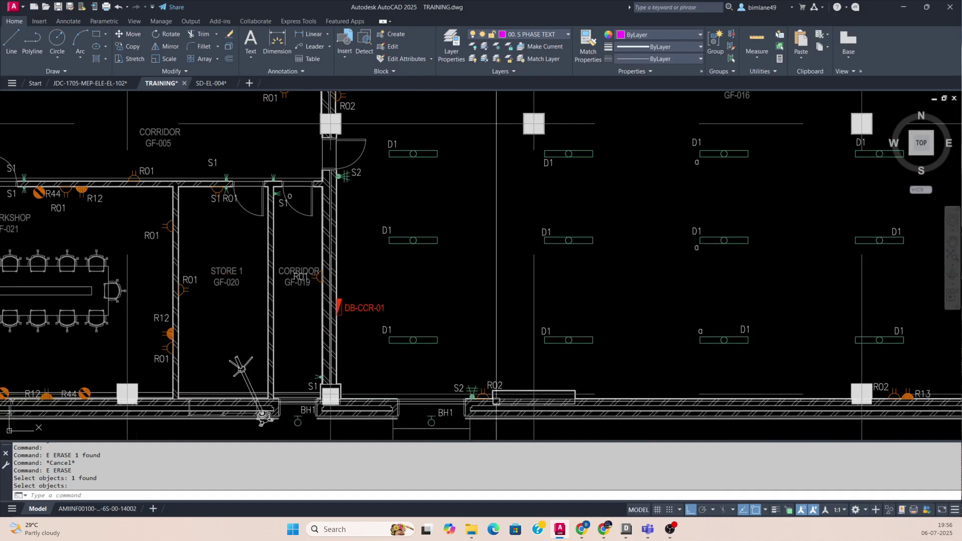
scroll(474, 297, "down", 2)
middle_click_drag(494, 179, 476, 365)
middle_click_drag(739, 257, 666, 205)
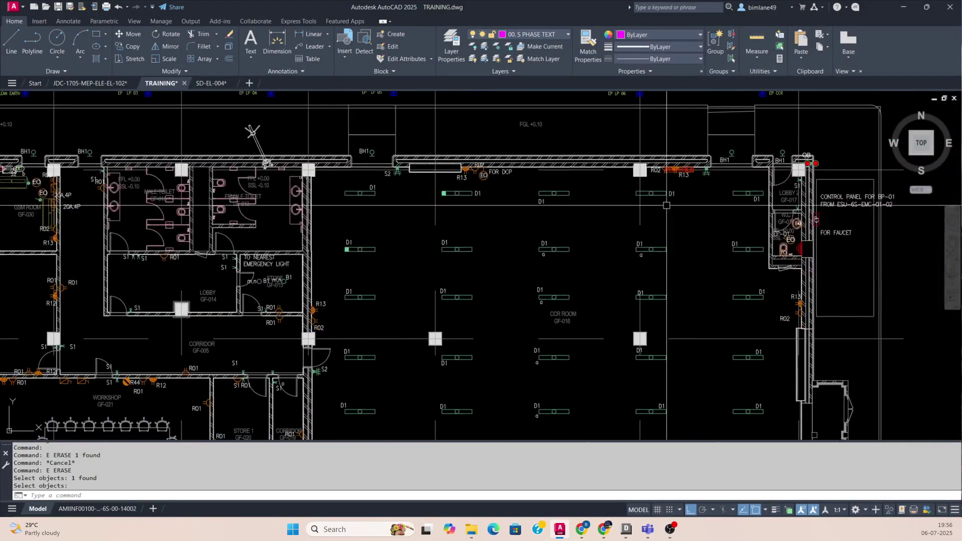
middle_click_drag(643, 300, 654, 215)
middle_click_drag(574, 347, 549, 383)
middle_click_drag(505, 310, 513, 366)
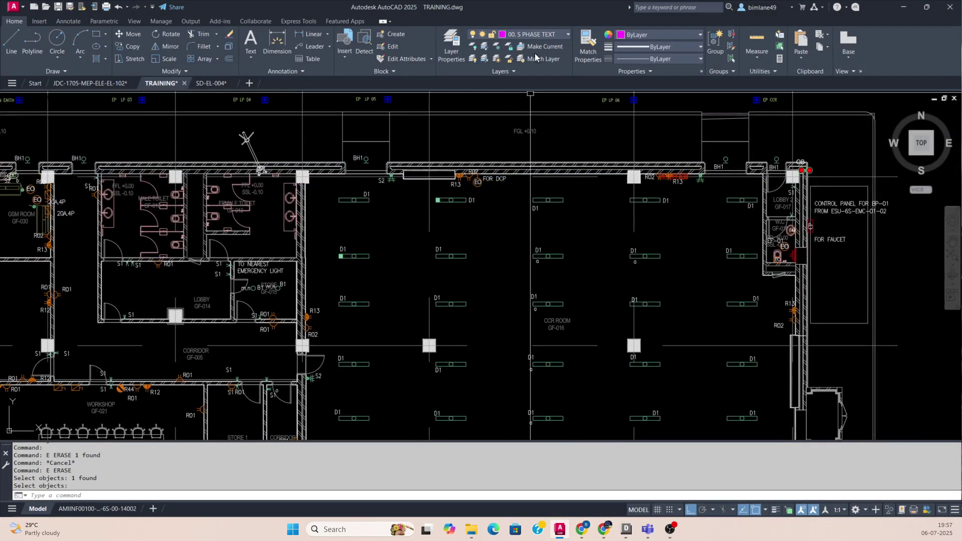
Step: Make 00. R PHASE LINE the current layer and draw EW wiring along the CCR room's top fixture row, from easternmost through middle to westernmost fixture
left_click(542, 37)
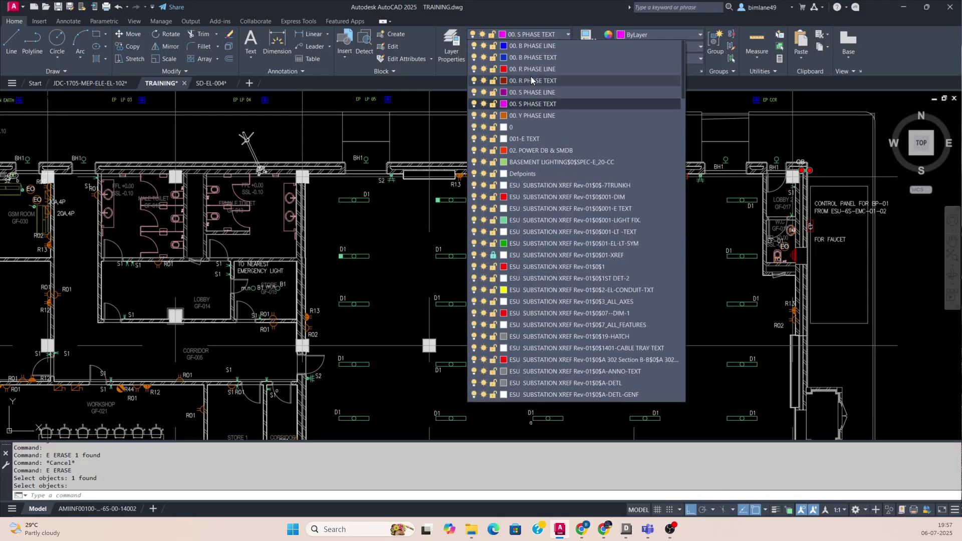
left_click(529, 72)
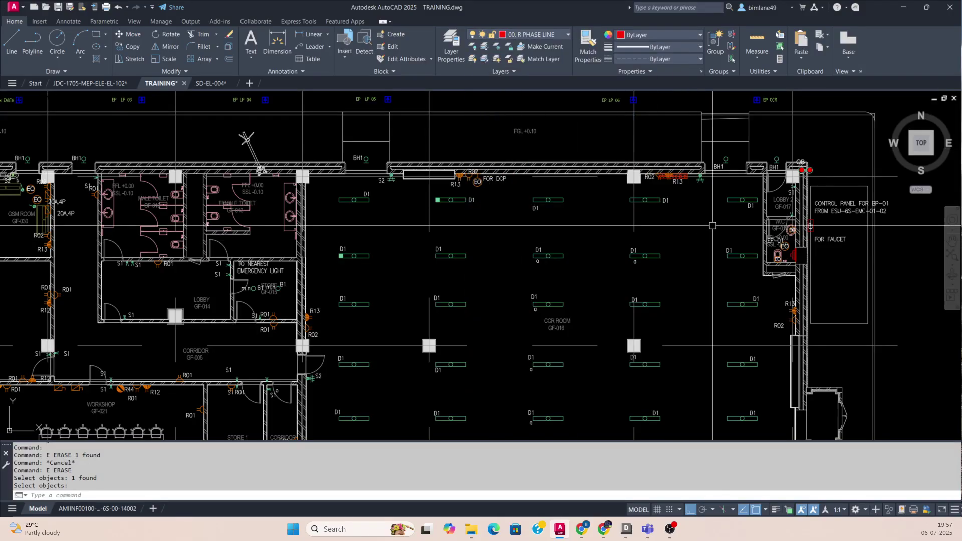
scroll(731, 205, "up", 2)
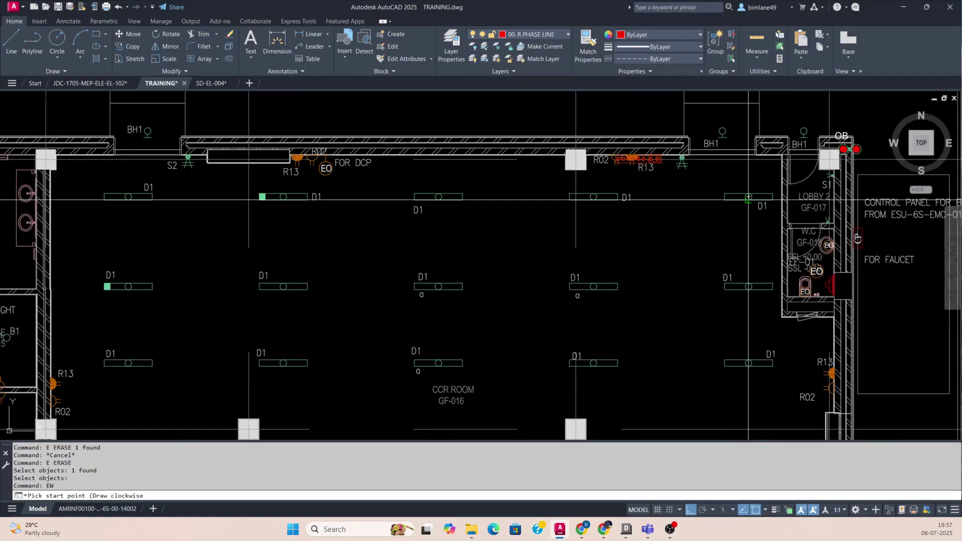
scroll(748, 199, "up", 5)
scroll(750, 179, "down", 5)
left_click(751, 179)
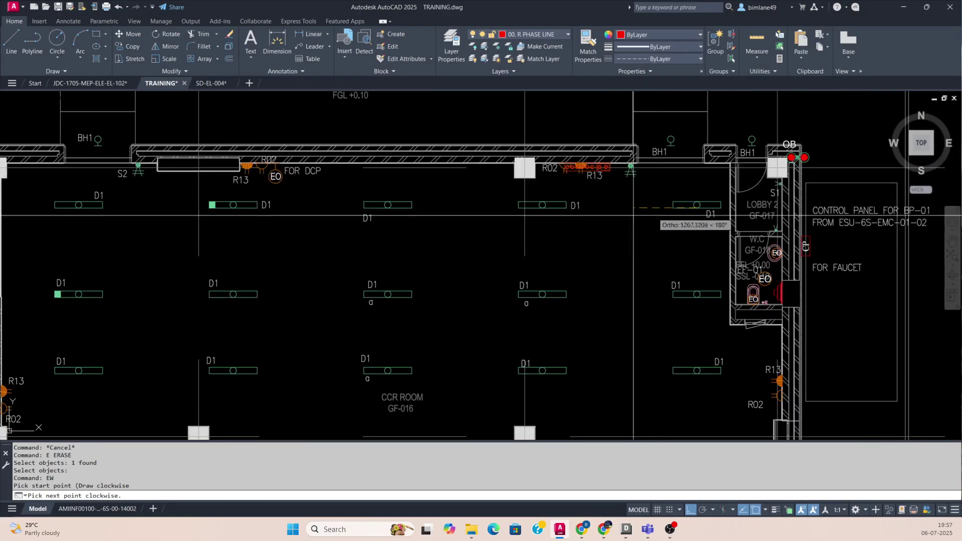
left_click(387, 210)
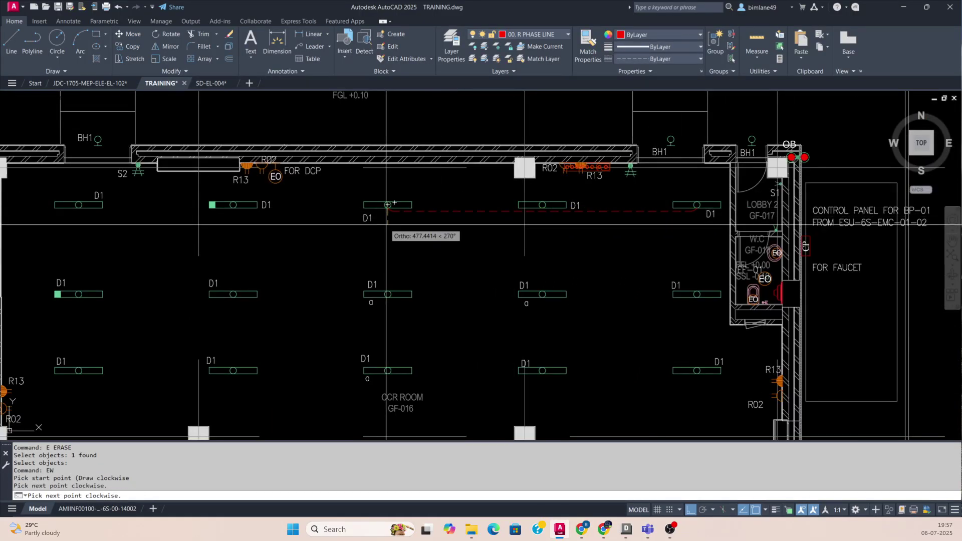
middle_click_drag(385, 224, 602, 218)
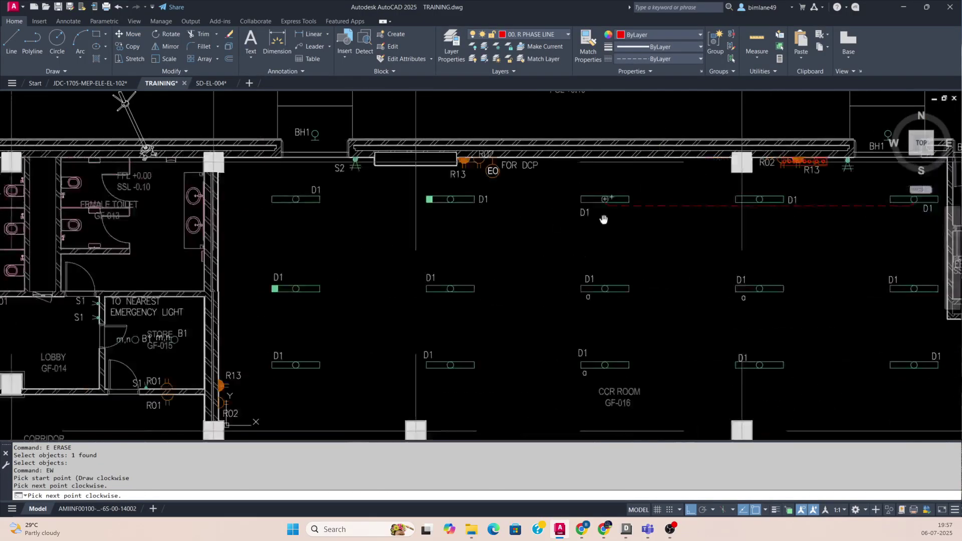
left_click(295, 199)
scroll(299, 277, "up", 3)
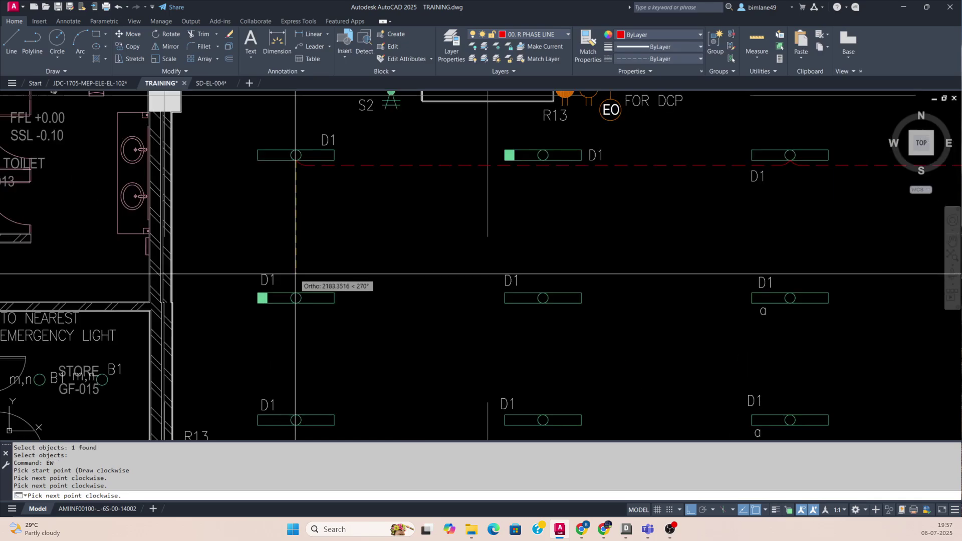
Step: Continue the wiring down from the top row's westernmost fixture and across to the second fixture of the second row
left_click(300, 281)
scroll(543, 280, "up", 4)
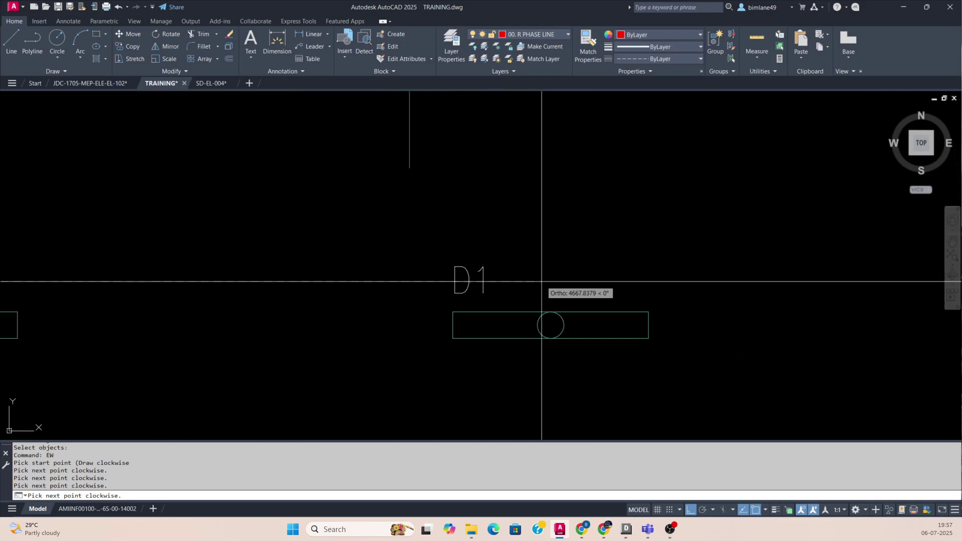
left_click(541, 281)
key("Escape")
Step: Move the second-row wire so its east end meets the circle of the second fixture
type("m")
key("space")
left_click(546, 282)
key("space")
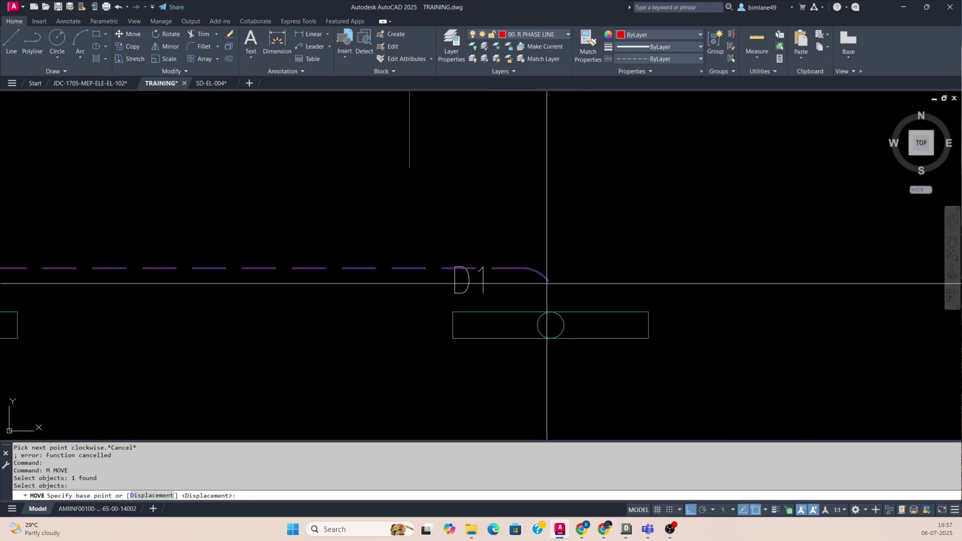
left_click(548, 282)
left_click(550, 312)
scroll(566, 278, "down", 5)
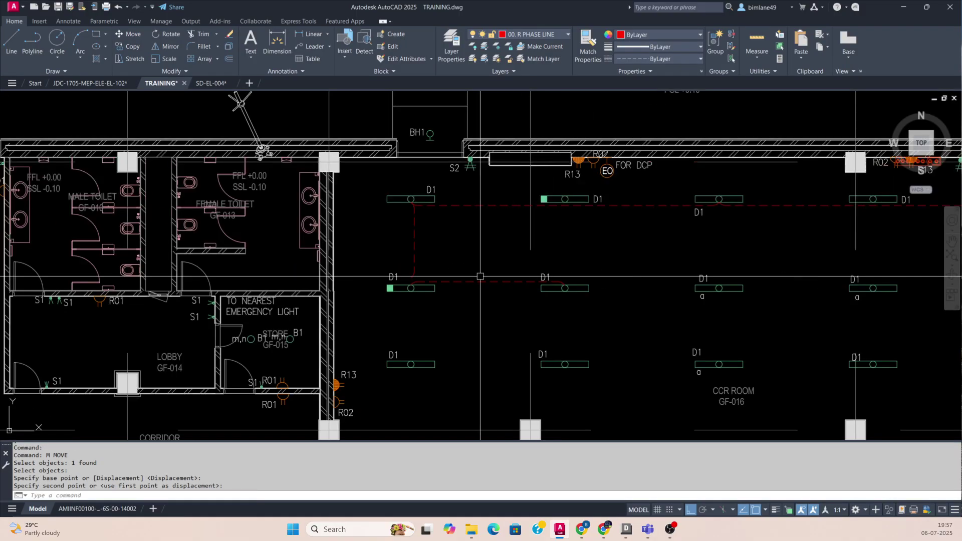
Step: Mirror the vertical wire between the first and second rows about its own end points, erasing the source
scroll(425, 270, "up", 4)
type("m")
key("Return")
left_click(389, 289)
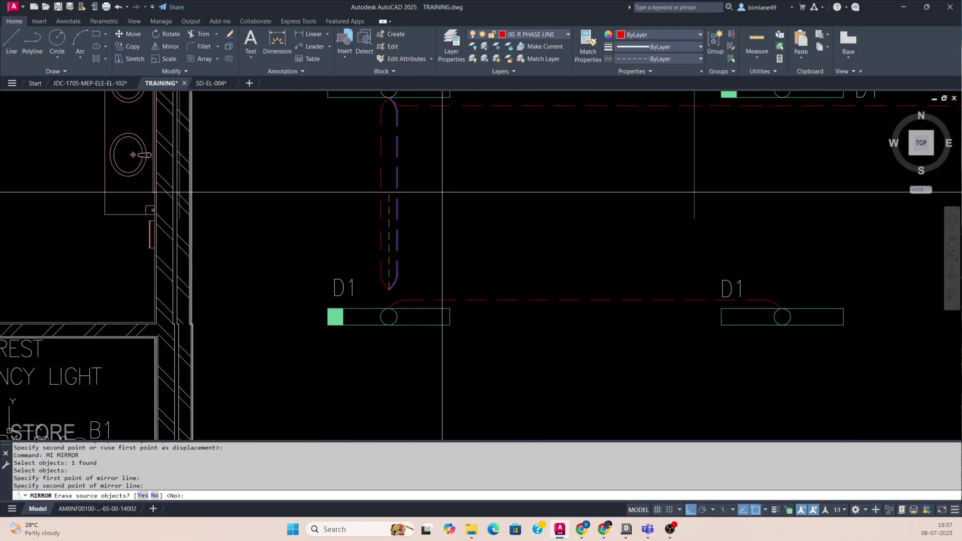
scroll(394, 233, "down", 4)
key("Escape")
Step: Fillet the vertical wire with the horizontal second-row wire to form a rounded corner
type("f")
key("Return")
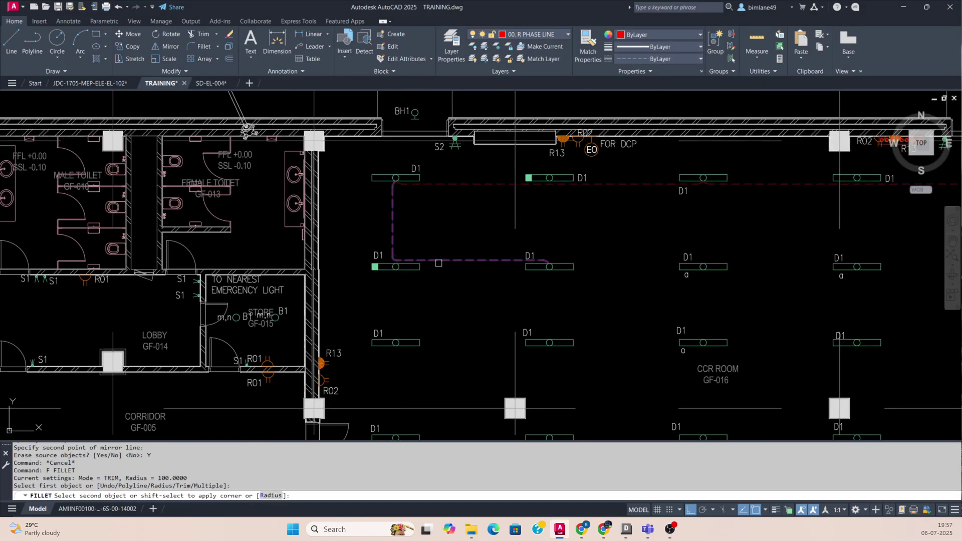
left_click(444, 262)
scroll(571, 279, "up", 3)
scroll(538, 277, "down", 3)
Step: Draw EW wiring along the second row from the second fixture to the fourth fixture from the west
middle_click_drag(653, 213, 400, 213)
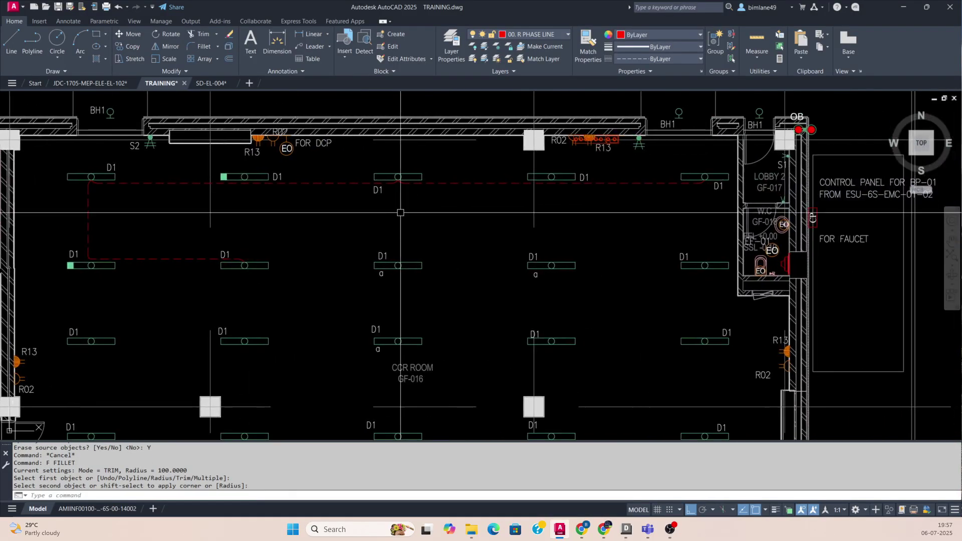
mouse_move(181, 196)
middle_mouse_down()
mouse_move(271, 206)
mouse_move(269, 221)
mouse_move(293, 197)
middle_mouse_up()
scroll(396, 232, "up", 2)
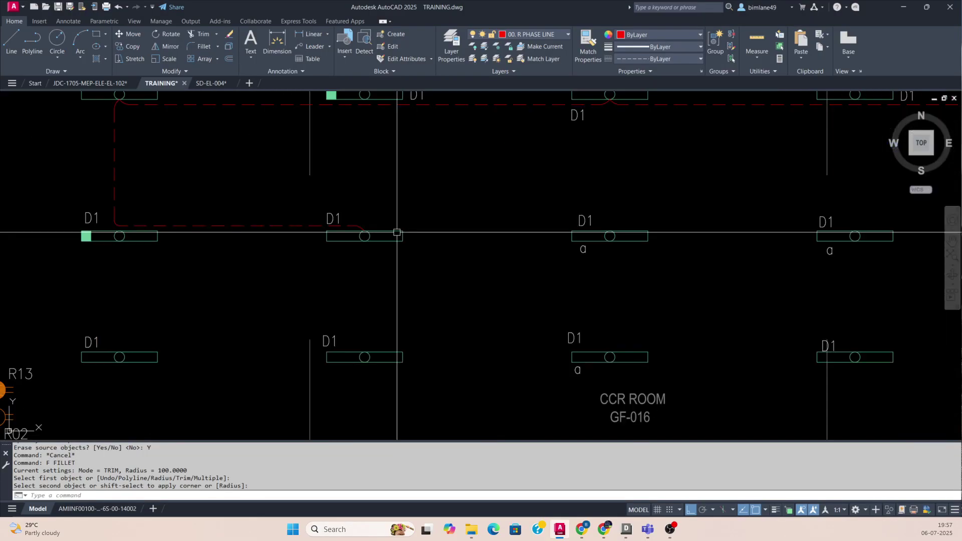
scroll(364, 231, "up", 4)
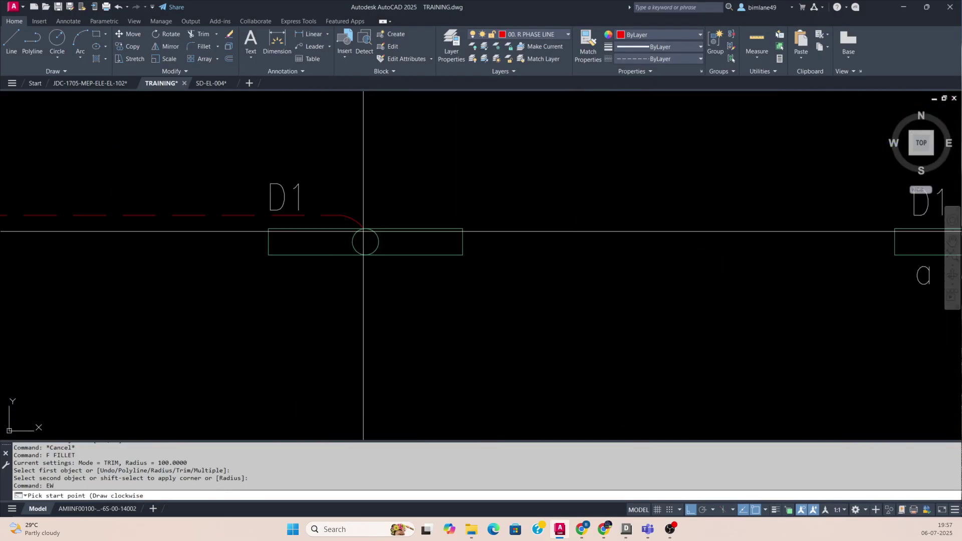
left_click(364, 231)
scroll(365, 231, "down", 6)
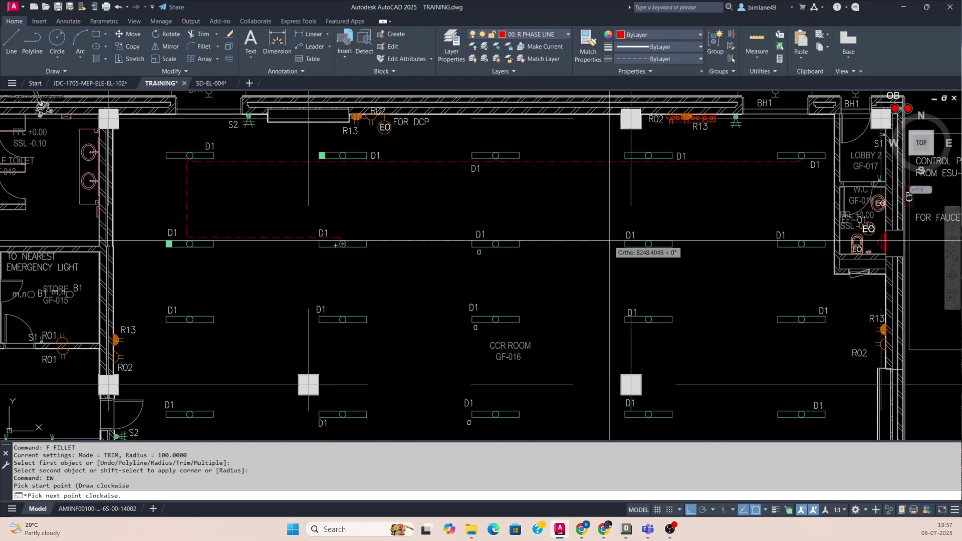
left_click(648, 244)
middle_click_drag(647, 243, 457, 244)
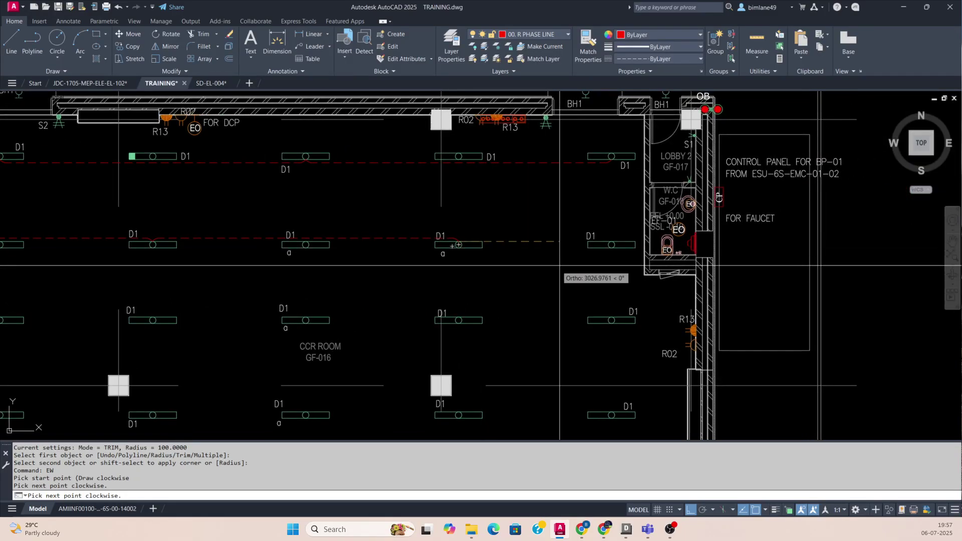
Step: Extend the wiring east of the second row's fourth fixture and turn it down toward the third row, stopping short of the fixtures
left_click(576, 242)
scroll(578, 307, "up", 2)
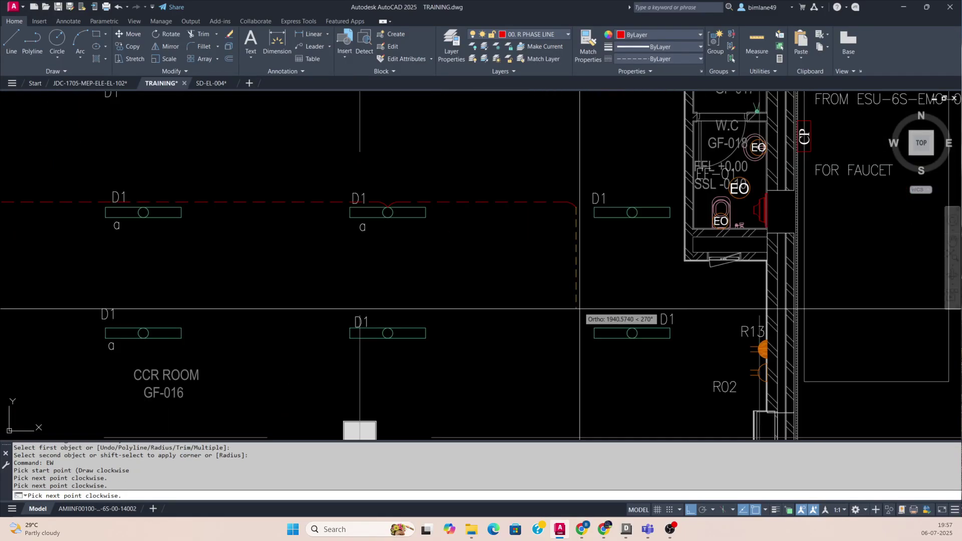
left_click(580, 314)
key("Escape")
key("Escape")
Step: Draw a short EW wire westward from the easternmost fixture of the third row
key("Return")
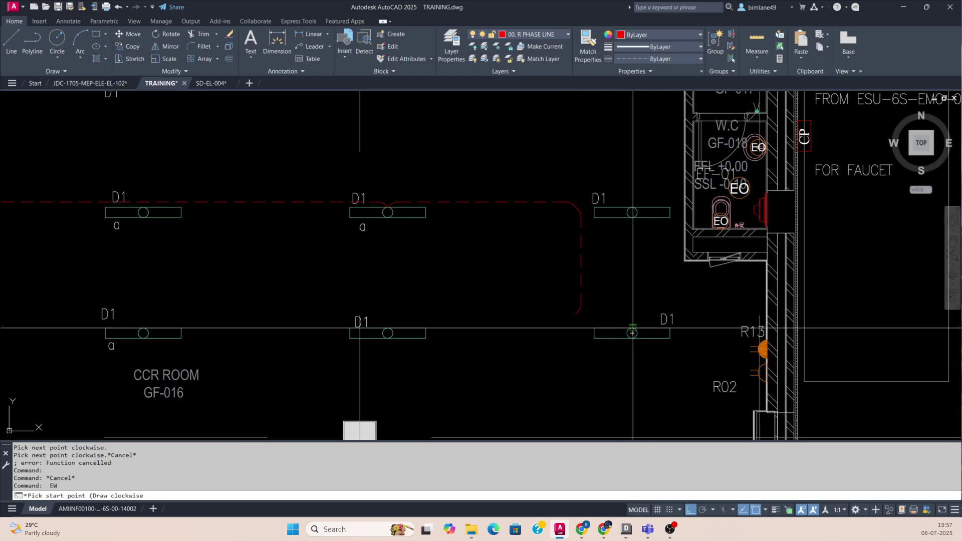
left_click(631, 333)
key("Escape")
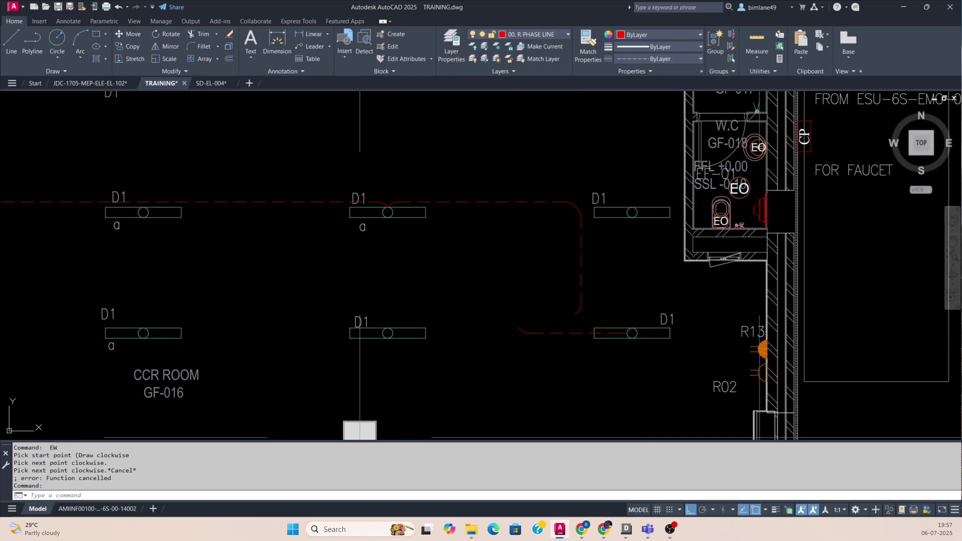
key("Escape")
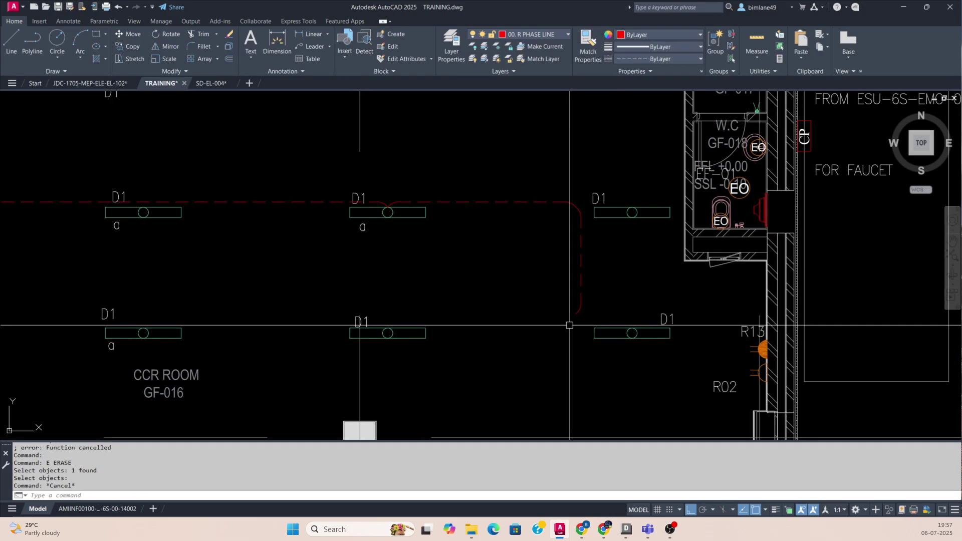
Step: Mirror the short third-row wire about a horizontal line through its west end, erasing the source
type("mi")
key("Return")
left_click(558, 323)
left_click(537, 338)
key("Return")
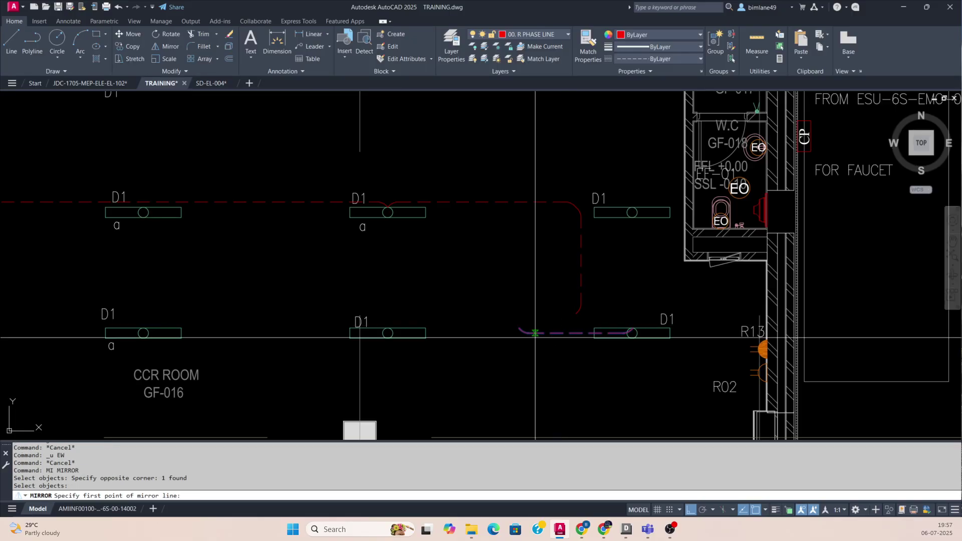
left_click(517, 323)
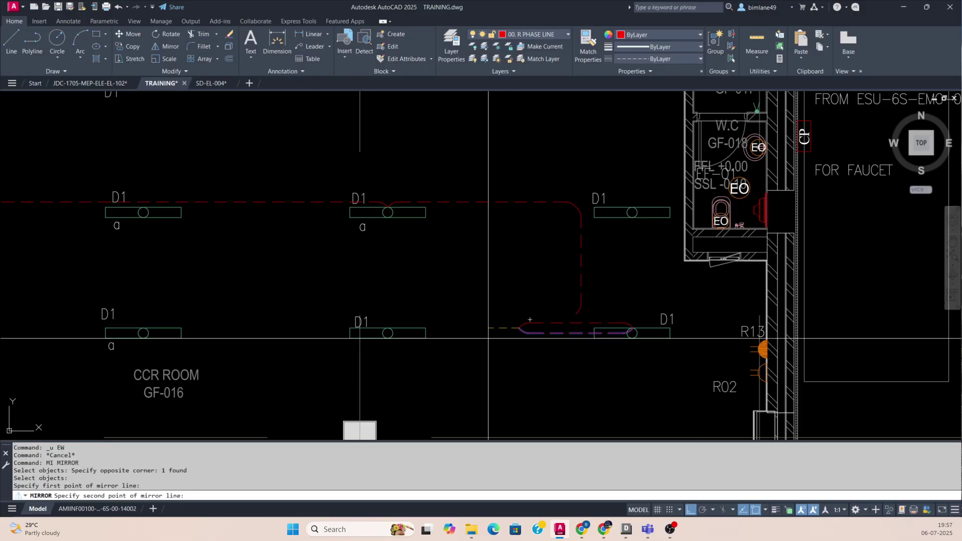
type("y")
key("Return")
key("Escape")
Step: Try to fillet the lower end of the vertical wire with the short third-row wire
type("f")
left_click(580, 302)
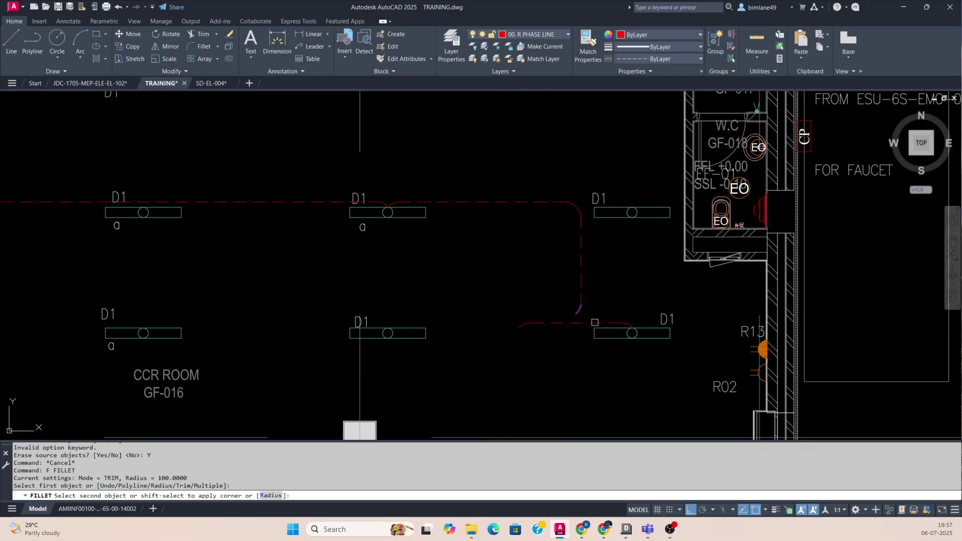
left_click(596, 325)
key("ctrl+z")
Step: Fillet the short third-row wire with the straight part of the vertical wire coming down from the second row
scroll(599, 319, "up", 2)
key("Escape")
type("f")
key("Return")
left_click(598, 326)
left_click(569, 275)
scroll(569, 275, "down", 4)
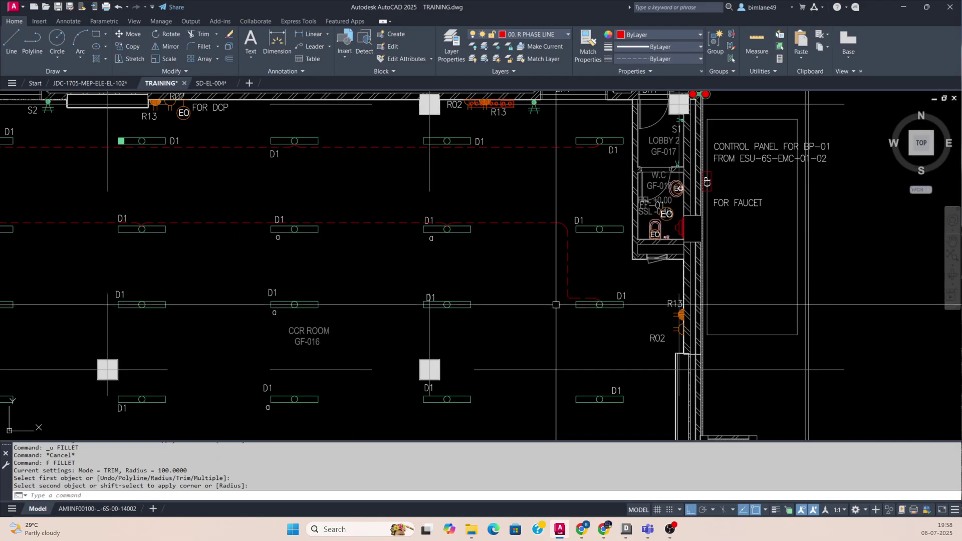
type("E")
key("Return")
key("Escape")
key("Escape")
Step: Try to wire the third row with EW from its middle fixture to the easternmost fixture
type("ew")
key("Return")
left_click(359, 277)
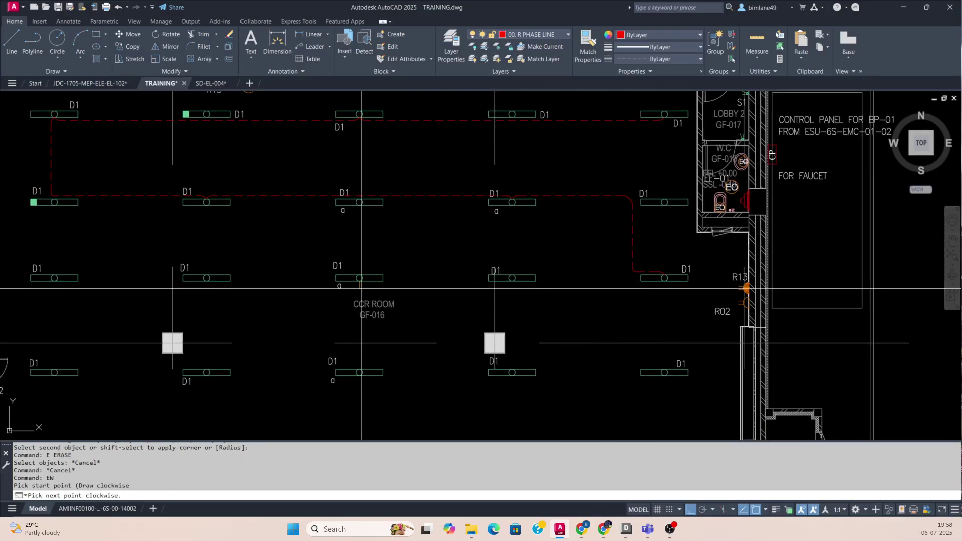
left_click(663, 277)
key("Escape")
key("Escape")
type("e")
key("Return")
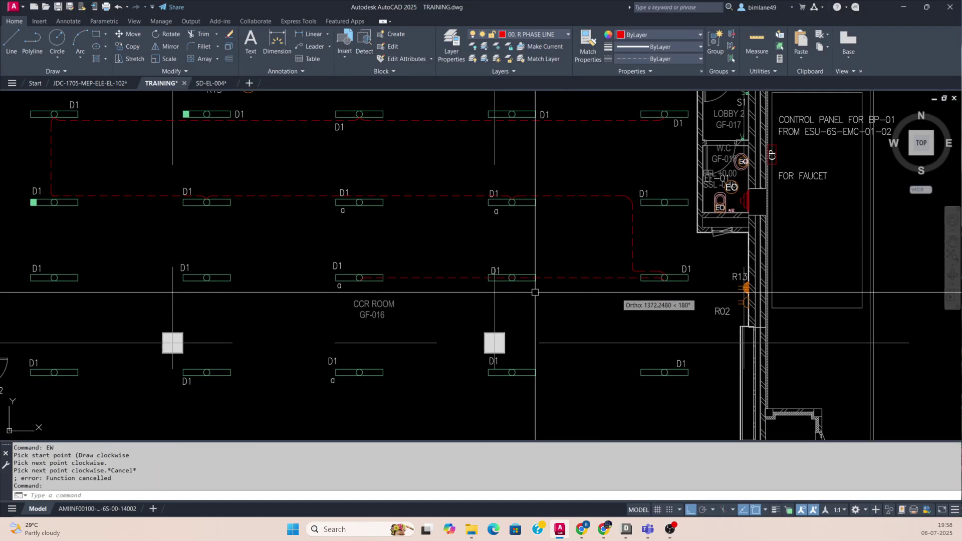
Step: Wire the third row with EW from its easternmost fixture through its middle fixture to its westernmost fixture
key("Return")
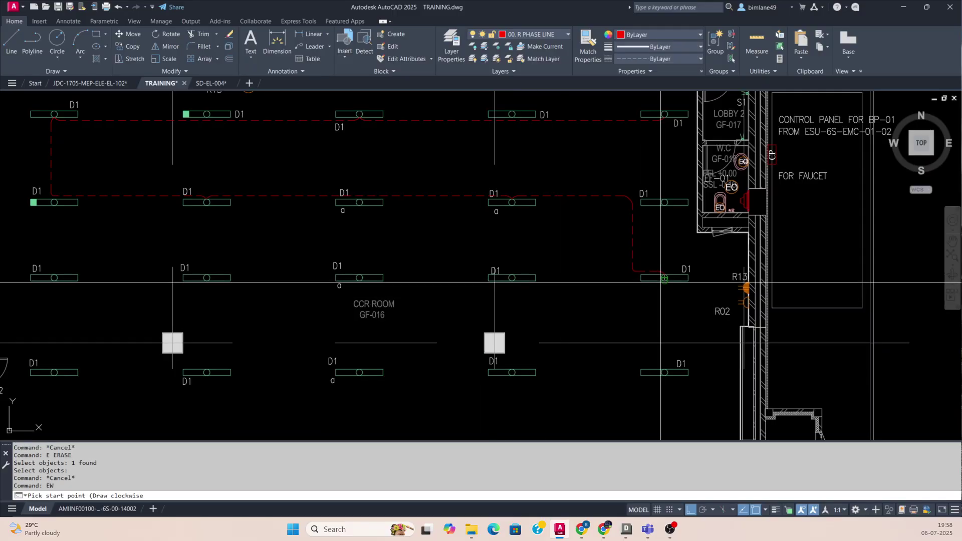
left_click(664, 278)
left_click(359, 279)
middle_click_drag(359, 279, 613, 261)
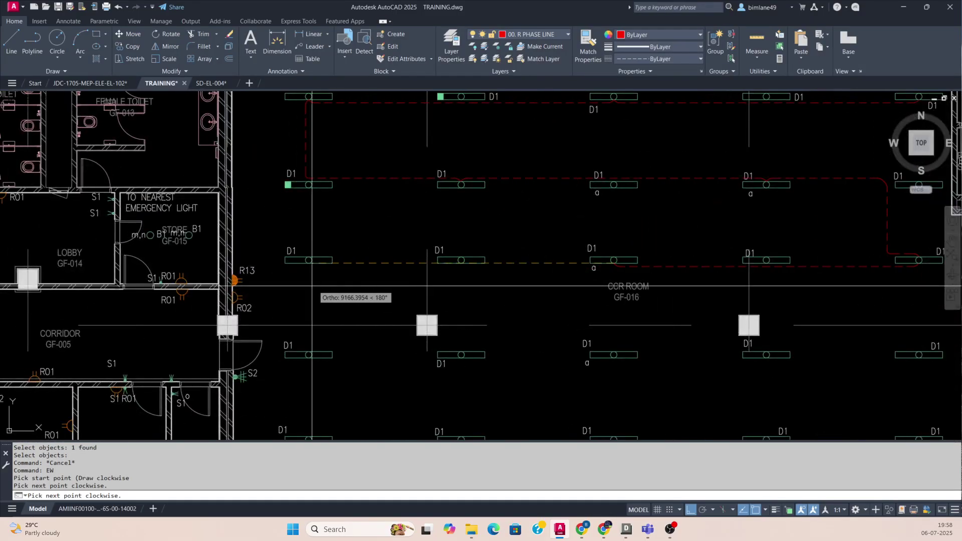
left_click(309, 260)
key("Escape")
key("Escape")
scroll(308, 260, "down", 3)
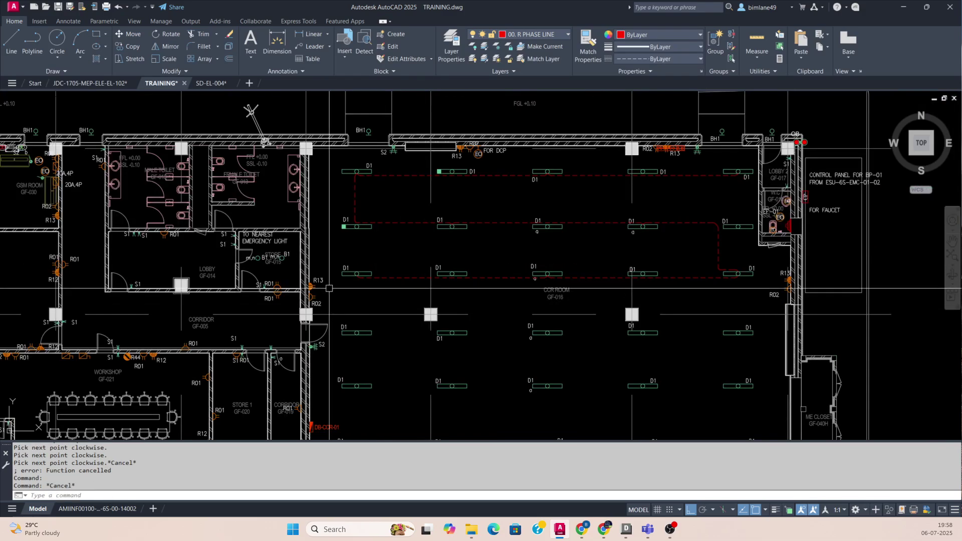
Step: Try to draw a leader with its arrowhead pointing west, running back to the third row's westernmost fixture
scroll(284, 282, "up", 5)
middle_click_drag(352, 288, 438, 243)
type("LE")
key("space")
scroll(447, 233, "up", 4)
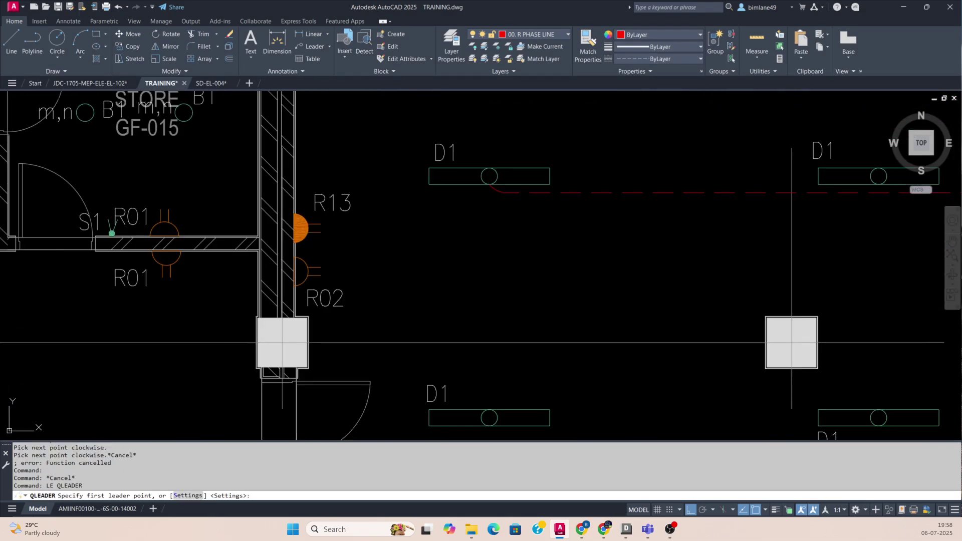
left_click(418, 254)
left_click(503, 210)
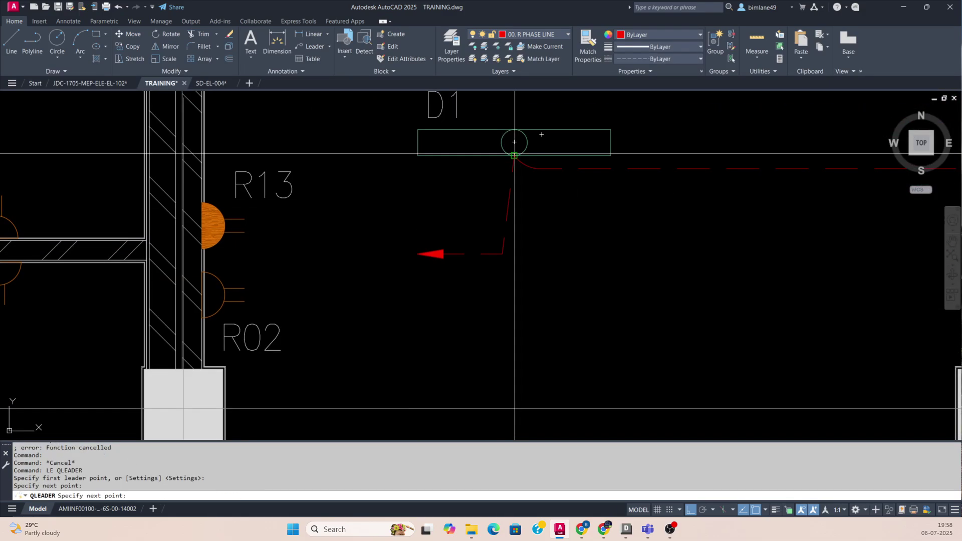
left_click(514, 143)
key("Escape")
key("Escape")
scroll(514, 142, "down", 5)
scroll(487, 340, "up", 3)
type("co")
key("space")
left_click(475, 356)
key("space")
left_click(483, 350)
key("Escape")
key("Escape")
Step: Erase the leader just drawn at the third row's westernmost fixture
type("e")
left_click(527, 140)
key("Return")
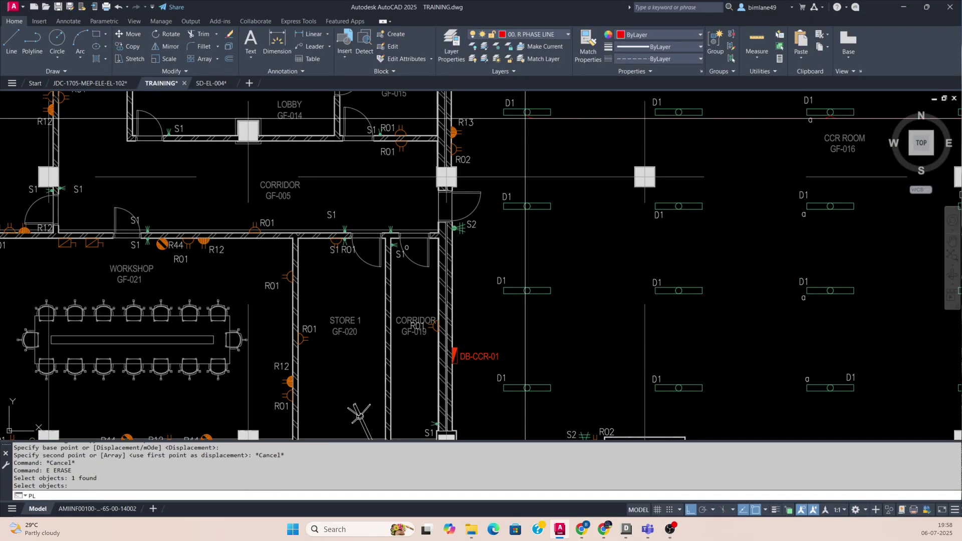
Step: Start a polyline at the third row's westernmost fixture with a short slanted segment followed by a horizontal segment running west
key("Return")
scroll(525, 118, "up", 4)
left_click(533, 115)
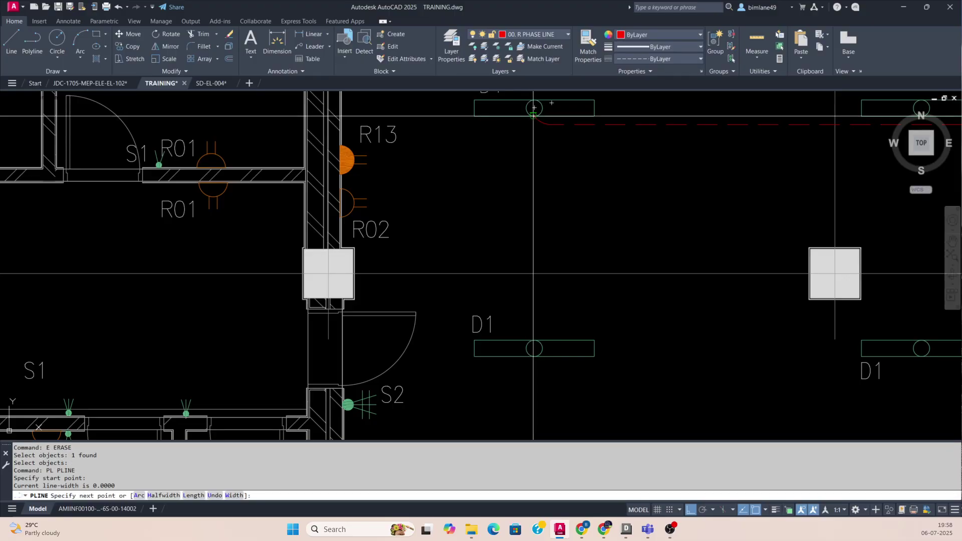
left_click(524, 139)
key("F8")
left_click(457, 138)
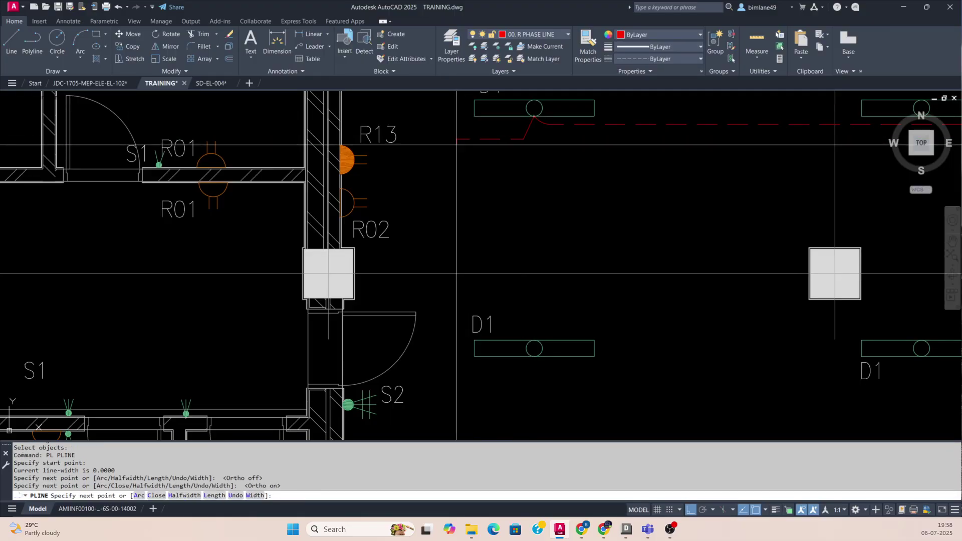
Step: Continue the polyline south alongside the room's west wall and west into the DB-CCR-01 distribution board
scroll(460, 174, "down", 2)
middle_click_drag(447, 335, 455, 202)
middle_click_drag(463, 279, 508, 196)
scroll(505, 278, "up", 2)
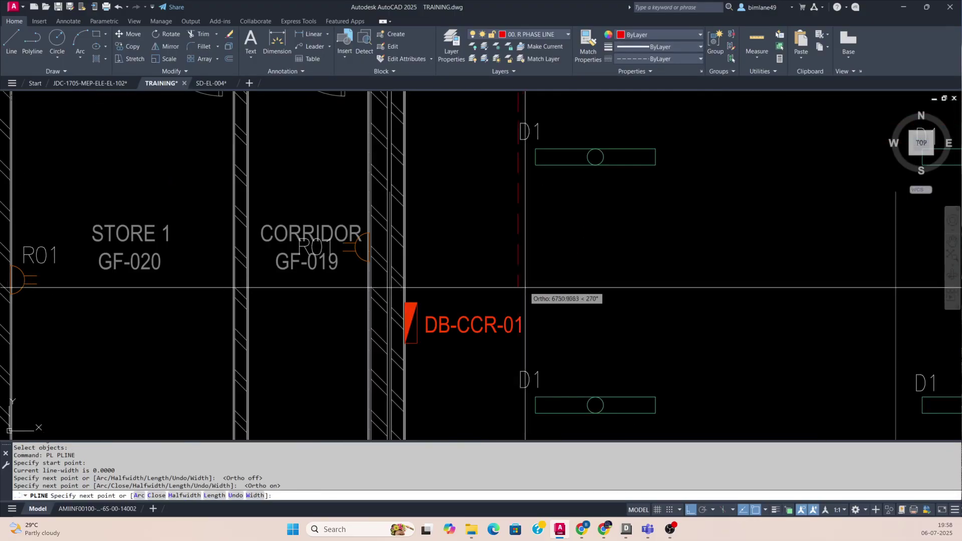
left_click(535, 304)
scroll(443, 302, "up", 4)
left_click(432, 304)
scroll(432, 304, "down", 4)
key("Escape")
Step: Fillet the home-run wire's corner beside the DB-CCR-01 board with radius 100
type("f")
key("Return")
left_click(461, 306)
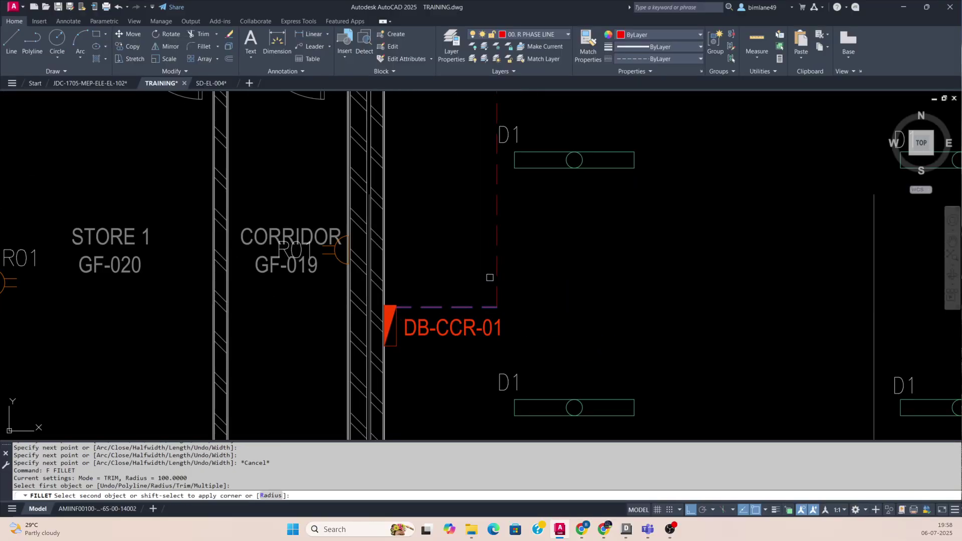
left_click(493, 272)
Step: Fillet the home-run wire's two bends near the third row's westernmost fixture with the same radius
scroll(482, 275, "down", 5)
scroll(451, 246, "up", 5)
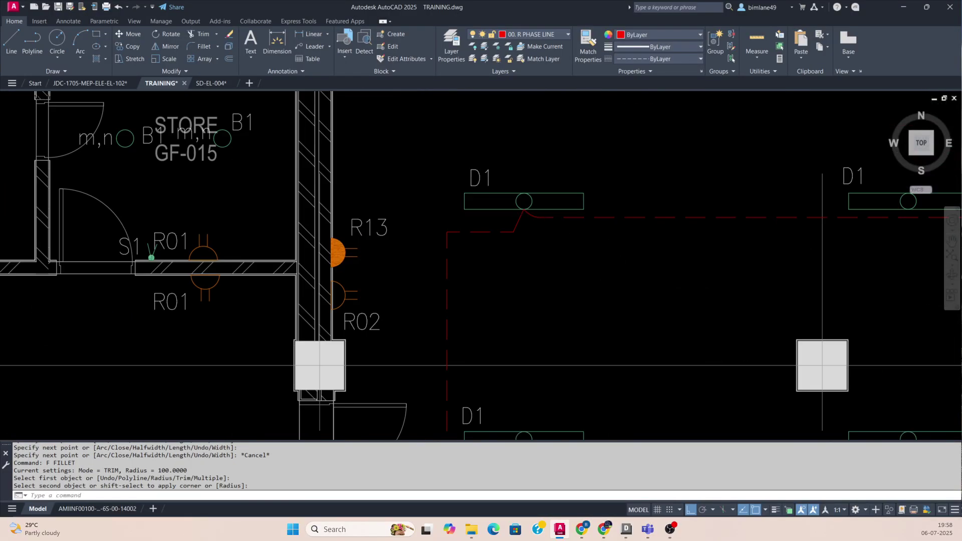
key("Return")
left_click(447, 242)
left_click(466, 233)
key("Return")
left_click(501, 231)
left_click(520, 222)
key("Escape")
key("Escape")
scroll(521, 222, "down", 5)
scroll(473, 362, "up", 5)
type("c")
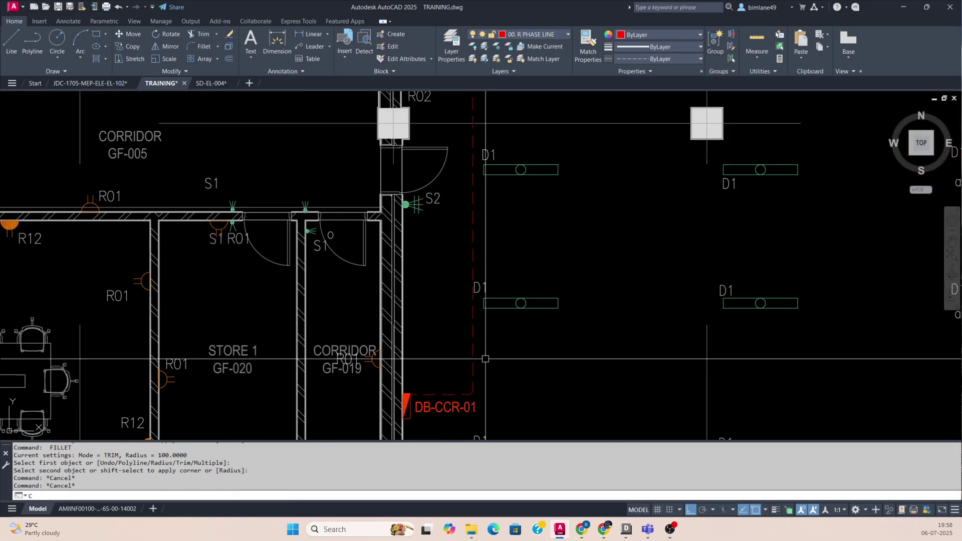
key("Return")
key("Escape")
key("Escape")
Step: Copy the DB-CCR-01 label to the open space east of the vertical home-run wire, between the fourth and fifth fixture rows
type("co")
key("Return")
left_click(432, 407)
key("Return")
left_click(417, 407)
scroll(503, 260, "up", 3)
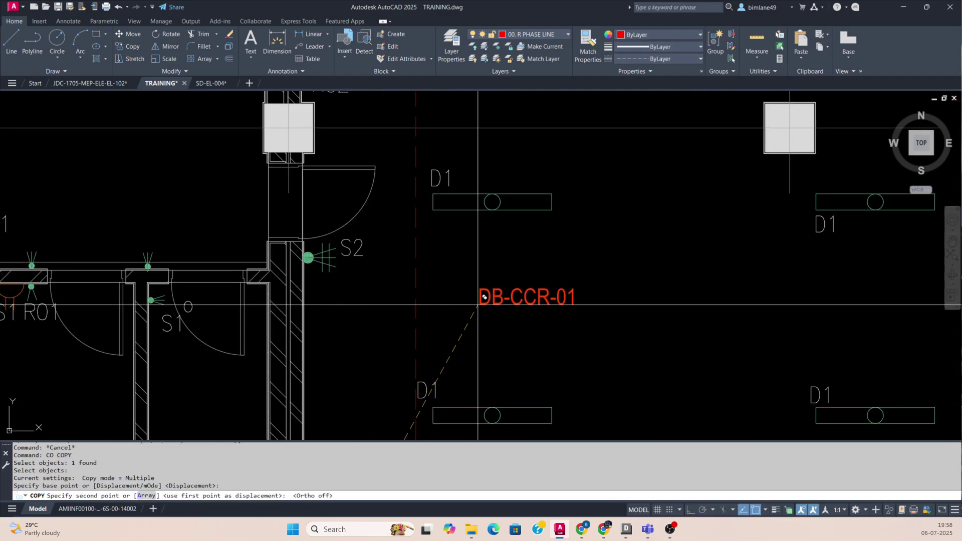
scroll(484, 300, "up", 2)
left_click(464, 292)
key("Escape")
key("Escape")
Step: Draw a horizontal leader with its arrowhead on the vertical home-run wire, extending east below the copied label
type("le")
key("Return")
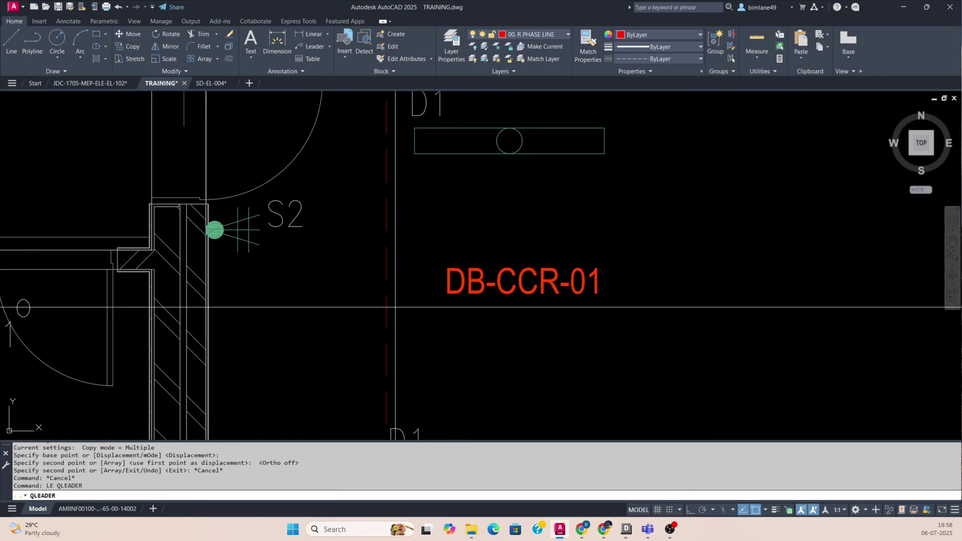
left_click(387, 305)
key("F8")
left_click(599, 333)
key("Escape")
Step: Move the copied DB-CCR-01 label to the east end of the leader
type("m")
left_click(454, 293)
key("F8")
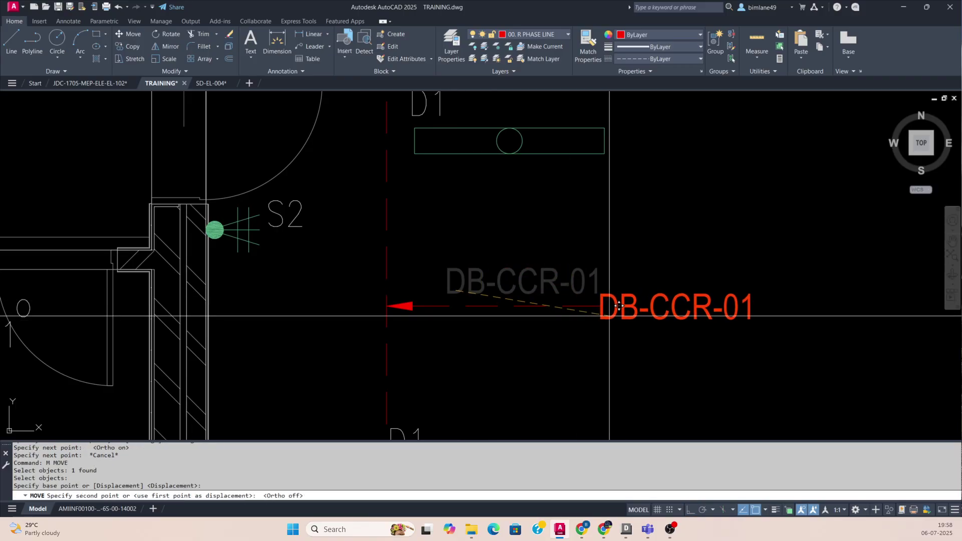
left_click(612, 317)
Step: Change the copied label's text to R1/DB-CCR-01
left_click(612, 316)
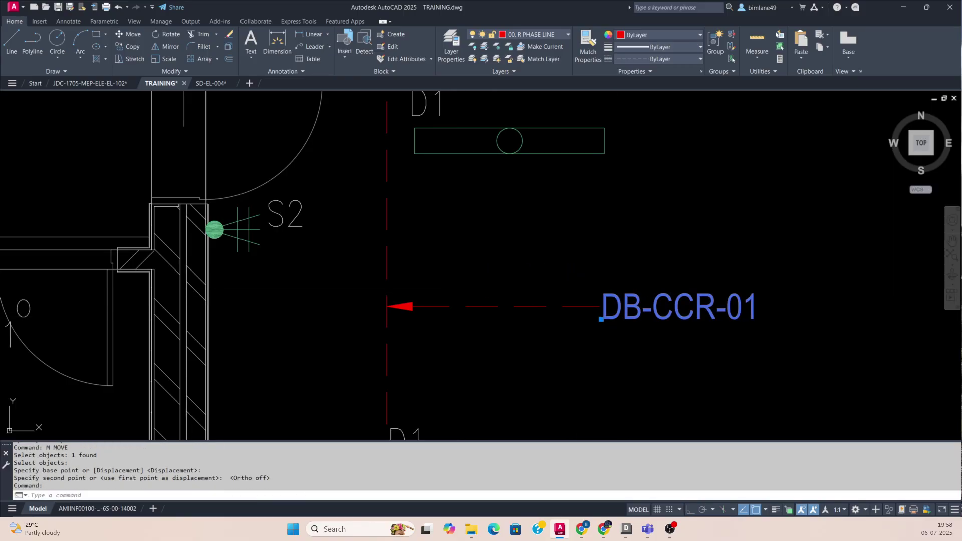
double_click(600, 317)
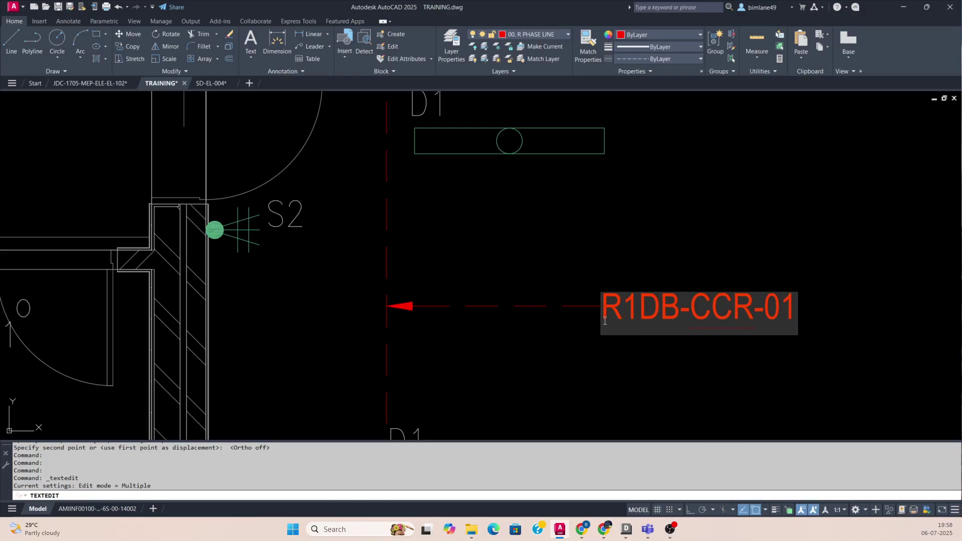
key("Escape")
key("Escape")
Step: Stretch the leader's east end together with the R1/DB-CCR-01 label westward to shorten the leader
type("s")
key("Return")
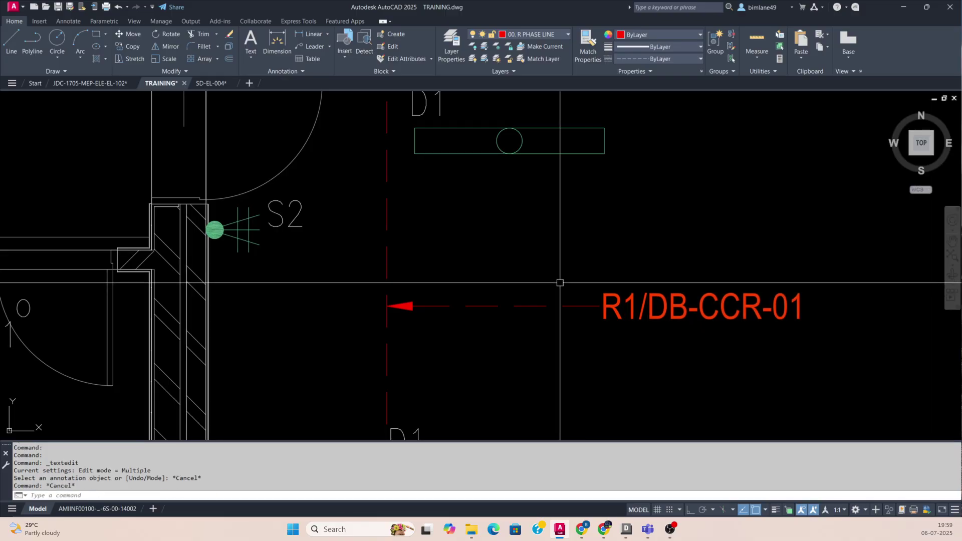
scroll(561, 295, "down", 3)
left_click(630, 332)
left_click(550, 332)
key("Return")
left_click(556, 329)
left_click(524, 329)
key("Escape")
Step: Put the circuit leader on the 00. R PHASE TEXT layer
left_click(508, 322)
left_click(504, 281)
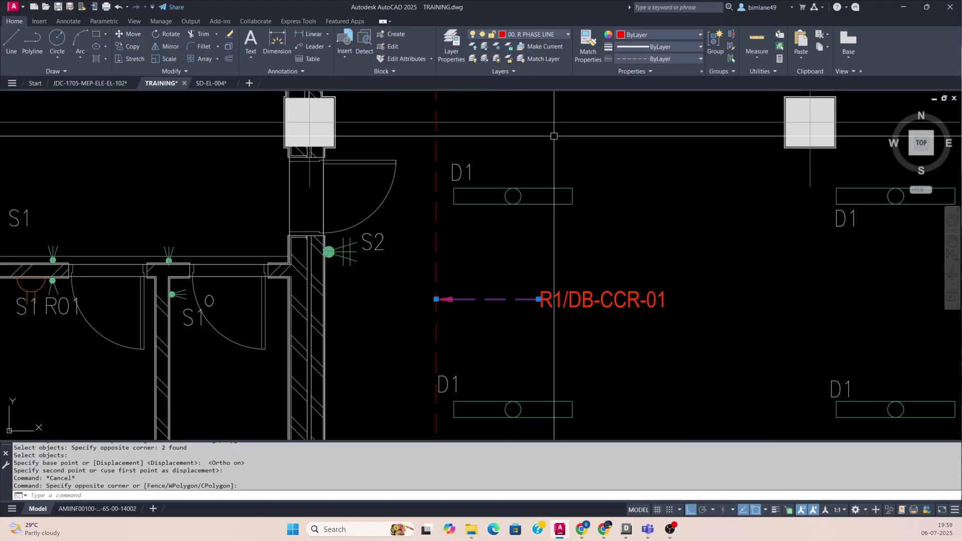
left_click(535, 35)
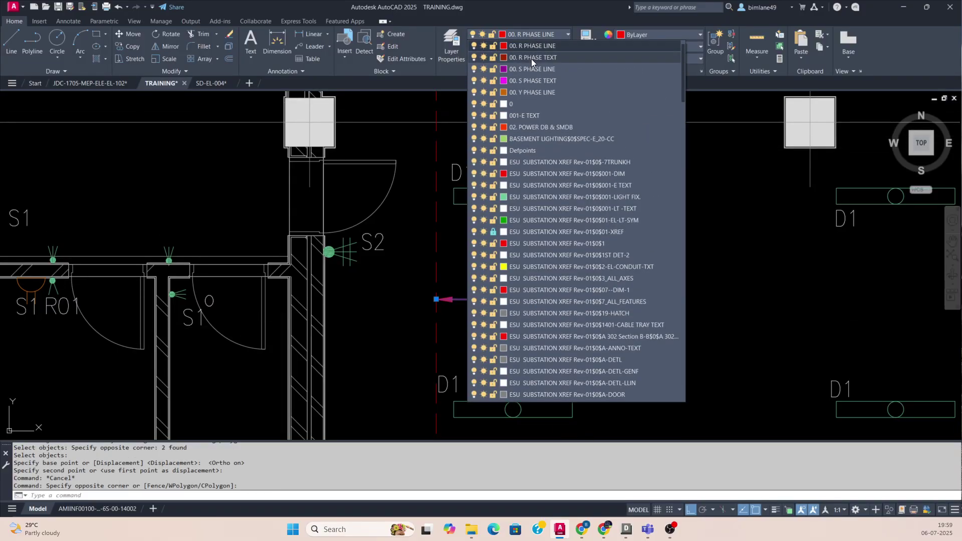
left_click(528, 58)
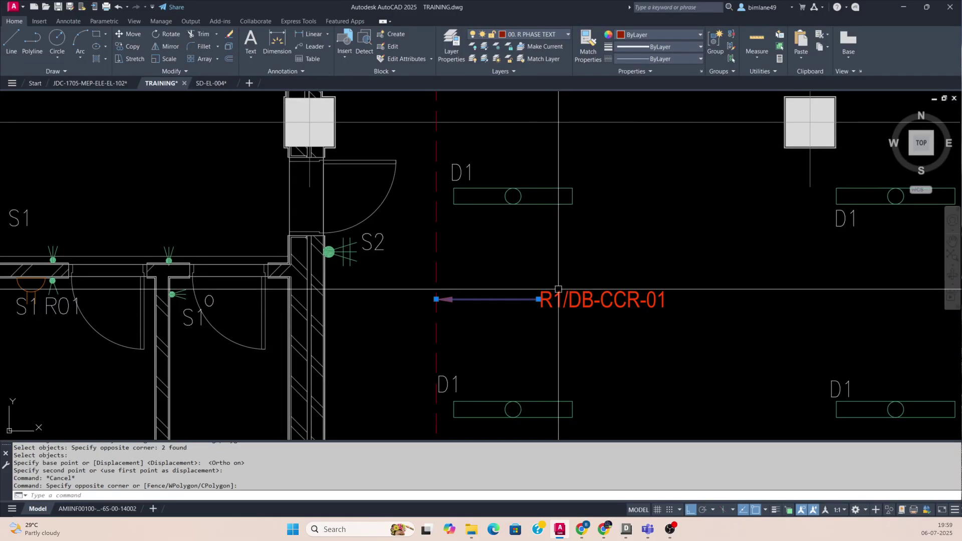
key("Escape")
Step: Match the R1/DB-CCR-01 label's properties to those of its leader
type("MA")
key("space")
left_click(500, 299)
left_click(585, 275)
left_click(525, 321)
key("Escape")
Step: Try to wire the first row with EW from its fourth fixture to its second fixture
scroll(464, 299, "down", 6)
mouse_move(535, 301)
middle_mouse_down()
mouse_move(518, 296)
mouse_move(441, 332)
middle_mouse_up()
middle_click_drag(591, 216, 592, 271)
scroll(698, 209, "up", 3)
scroll(739, 207, "up", 2)
middle_click_drag(722, 215, 719, 266)
middle_click_drag(499, 285, 715, 283)
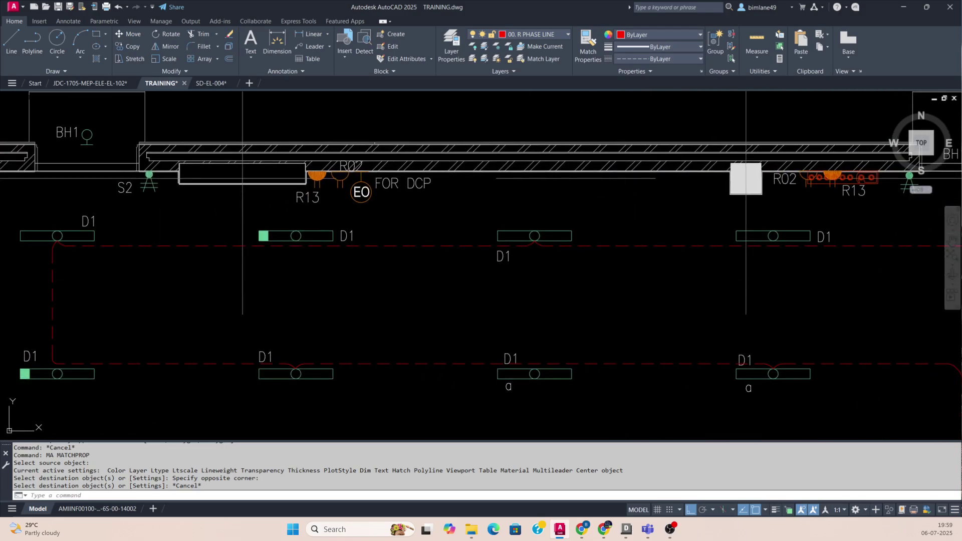
middle_click_drag(625, 290, 627, 301)
type("EW")
key("space")
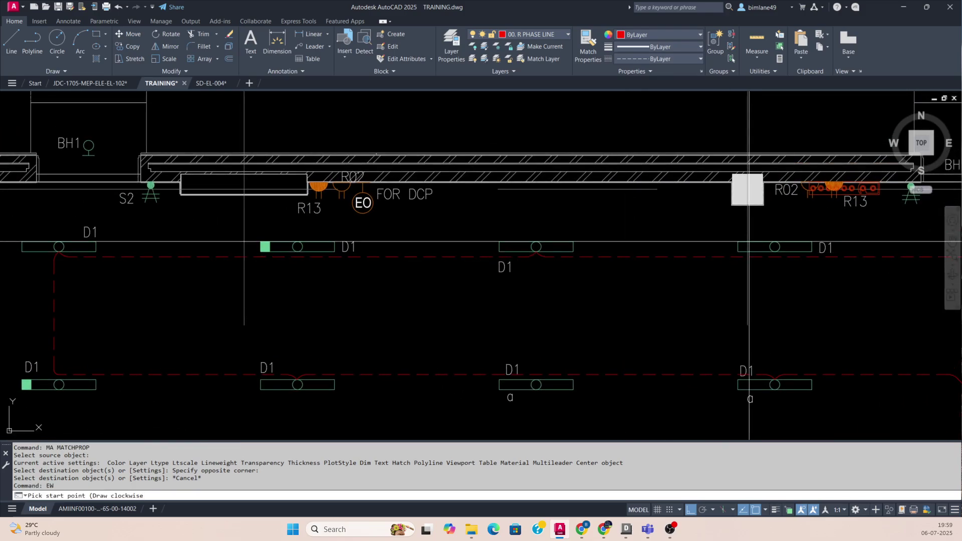
left_click(775, 245)
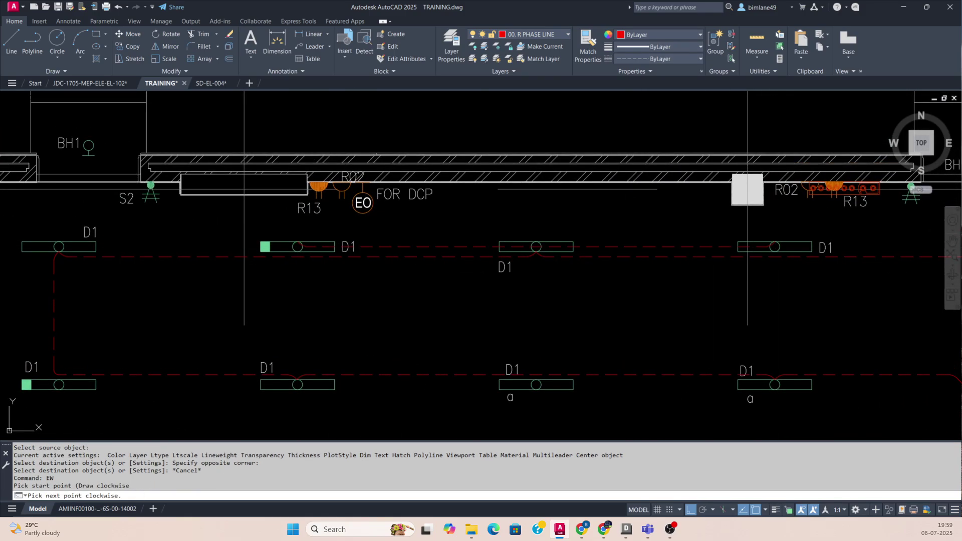
key("Escape")
Step: Erase the straight wire just drawn through the first row's second to fourth fixtures
type("E")
key("space")
left_click(386, 247)
key("space")
mouse_move(285, 264)
middle_mouse_down()
mouse_move(320, 275)
mouse_move(551, 244)
middle_mouse_up()
middle_click_drag(447, 260, 227, 272)
scroll(583, 267, "down", 2)
middle_click_drag(627, 271, 515, 267)
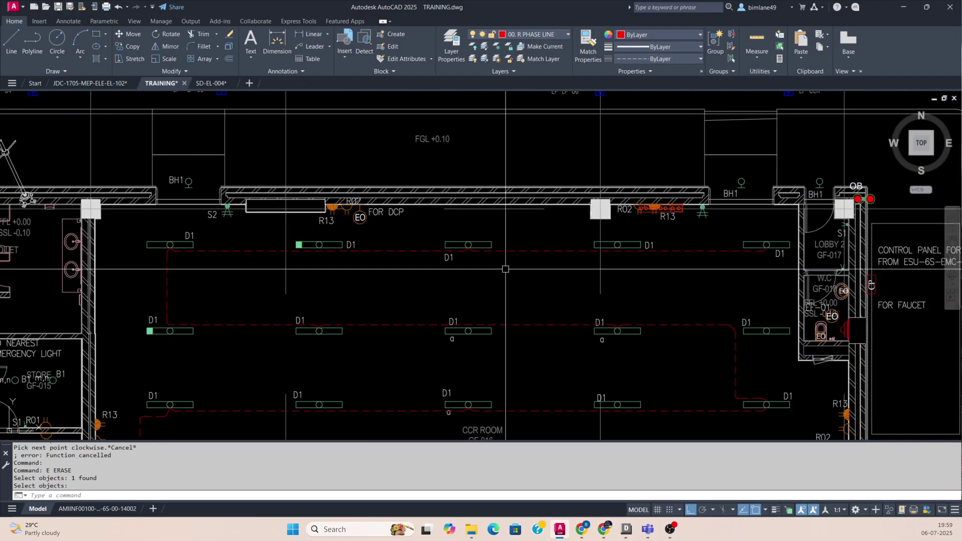
type("PL")
key("Return")
scroll(283, 232, "up", 4)
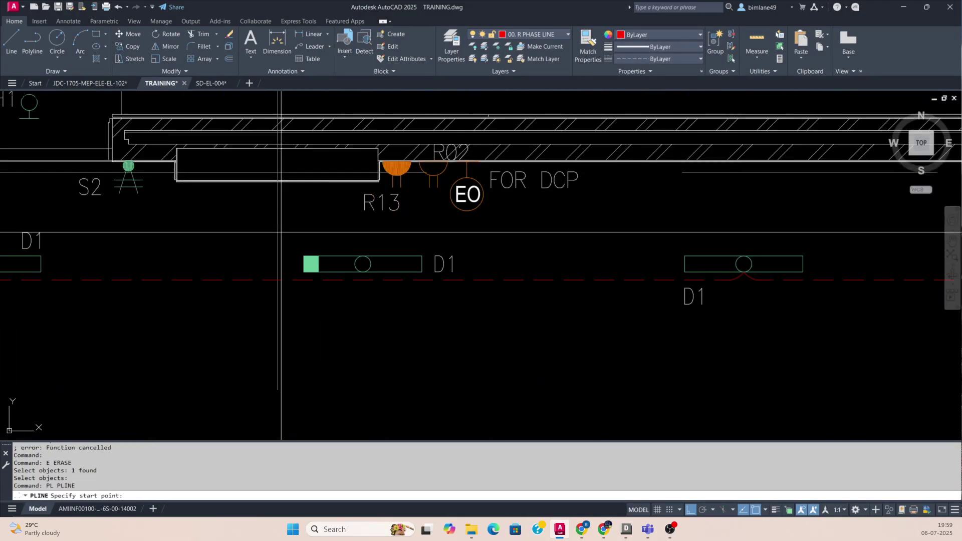
Step: On layer 00. Y PHASE LINE, draw a polyline above the first row linking its second and fourth fixtures with slanted ends
left_click(525, 34)
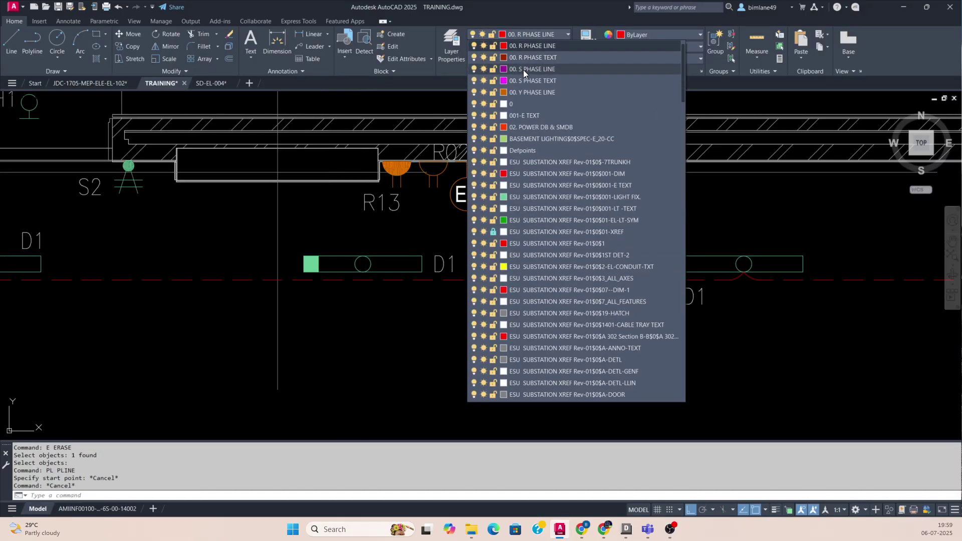
left_click(522, 95)
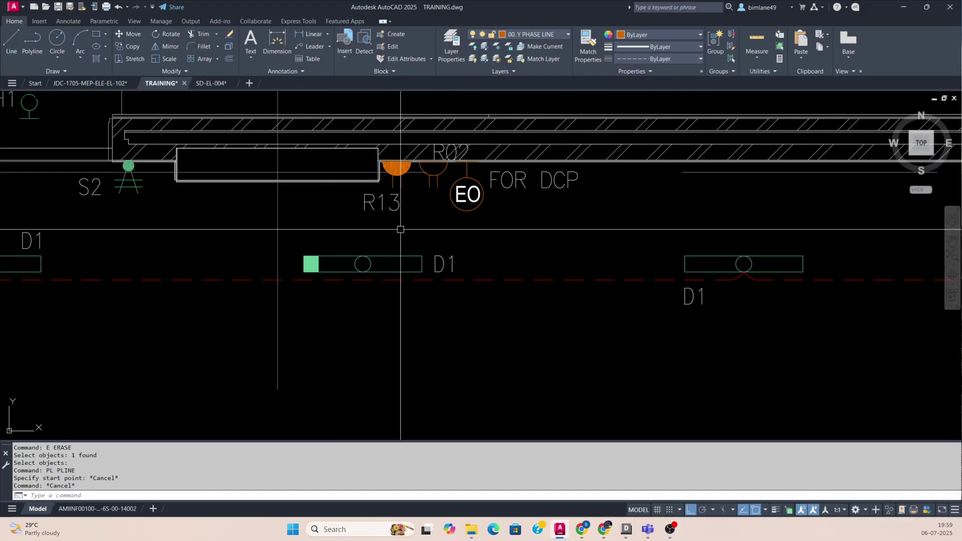
type("PL")
key("Return")
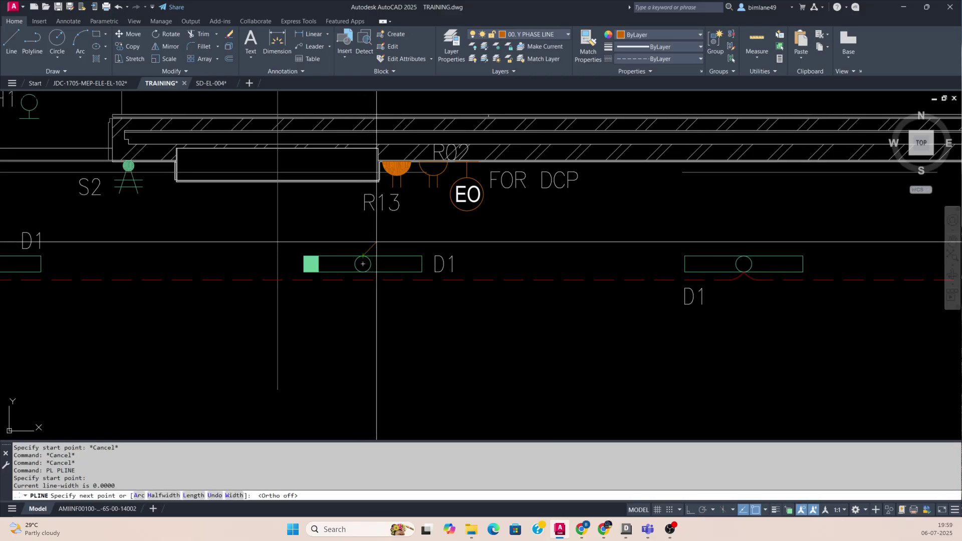
left_click(379, 240)
key("F8")
middle_click_drag(668, 228, 457, 242)
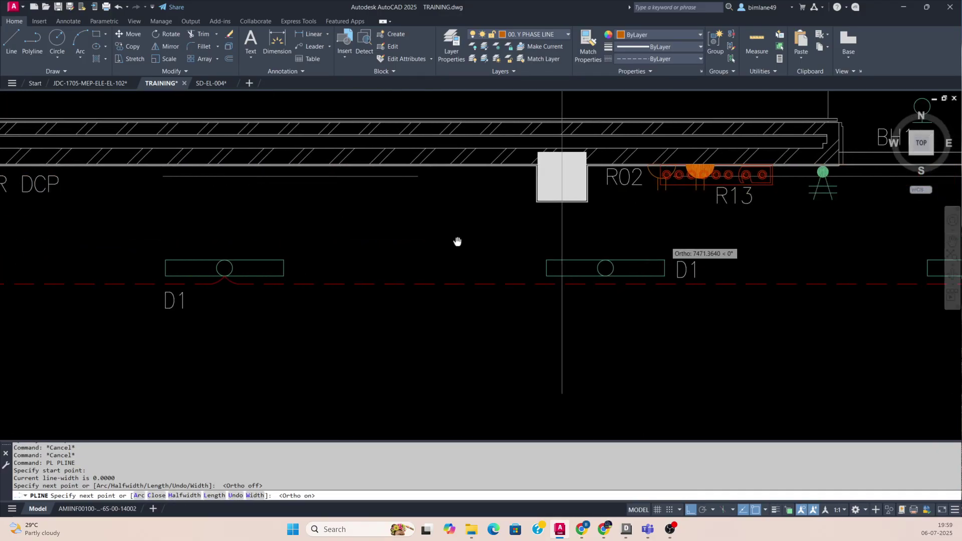
scroll(609, 248, "up", 2)
left_click(584, 258)
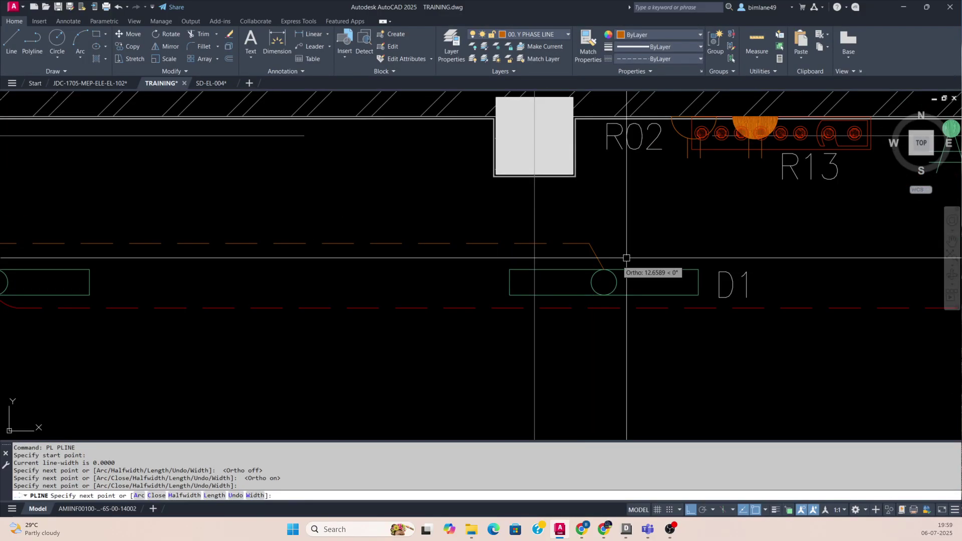
key("Escape")
scroll(563, 255, "down", 4)
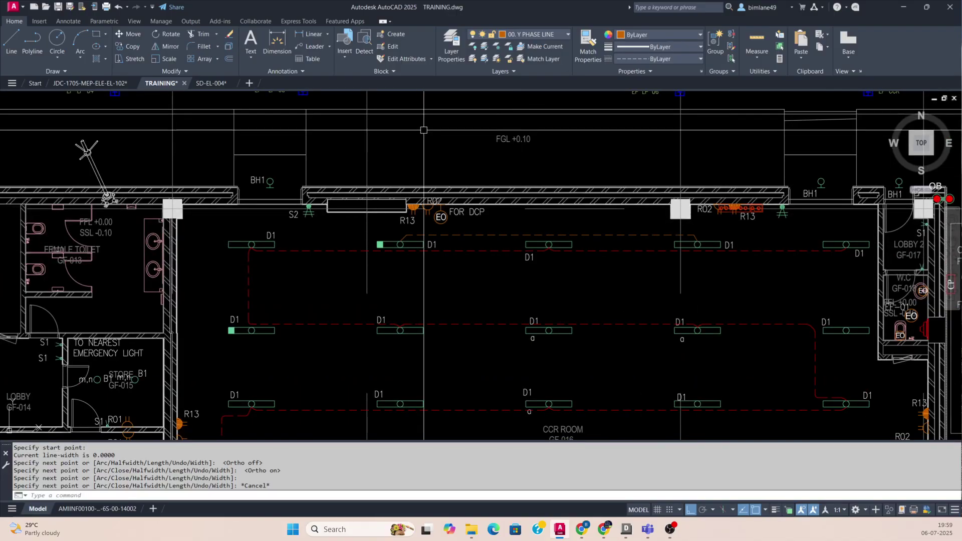
key("Escape")
key("Escape")
Step: Open the layer properties and examine the B, R, S and Y phase line and text layers
type("LA")
key("Return")
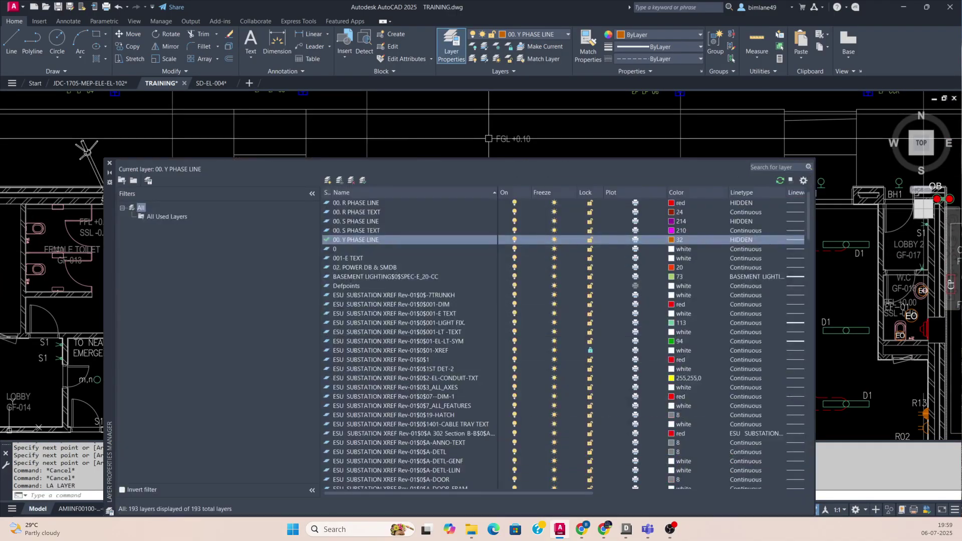
scroll(326, 252, "up", 1)
left_click(370, 203)
left_click(372, 212)
left_click(375, 222)
left_click(376, 231)
left_click(377, 239)
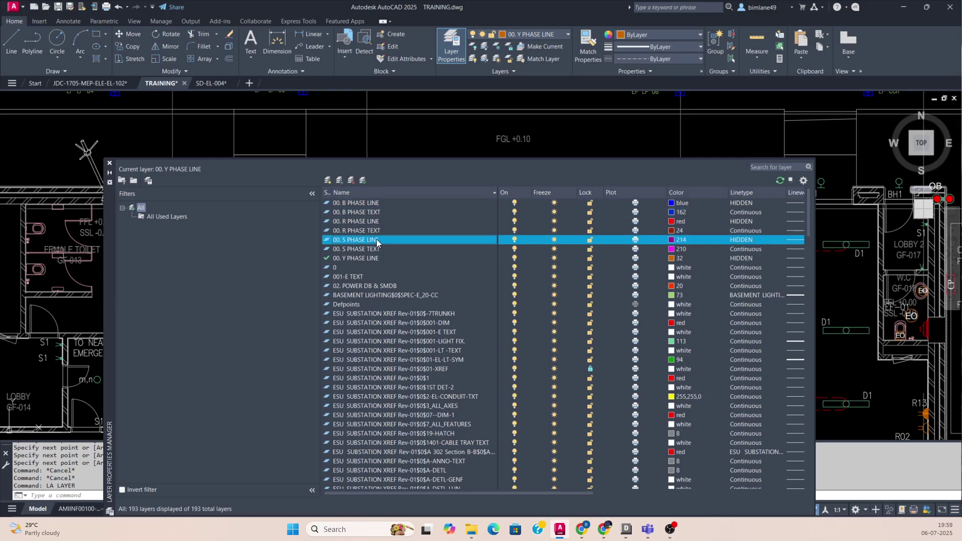
left_click(374, 249)
left_click(372, 258)
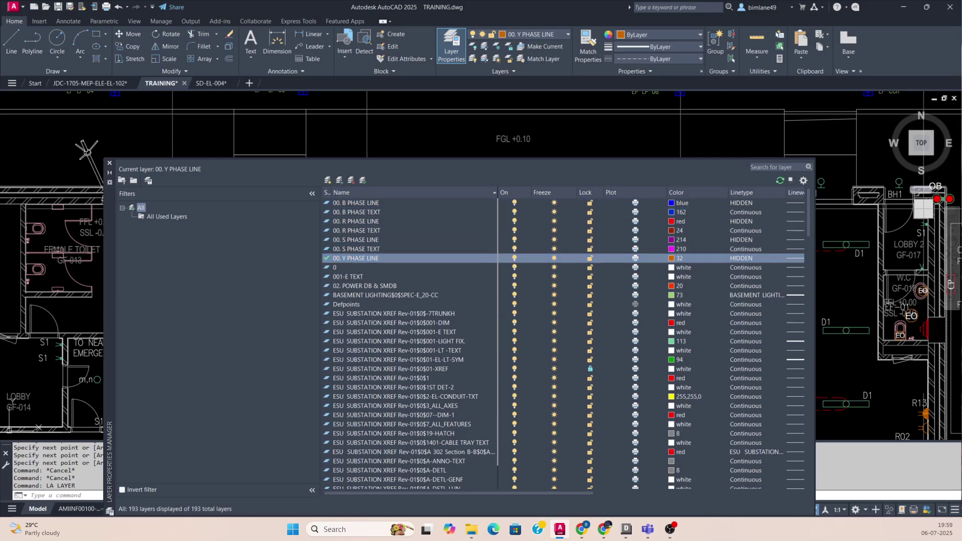
Step: Fillet both slanted corners of the Y-phase polyline above the first row at radius 100, near its second and fourth fixtures
left_click(109, 163)
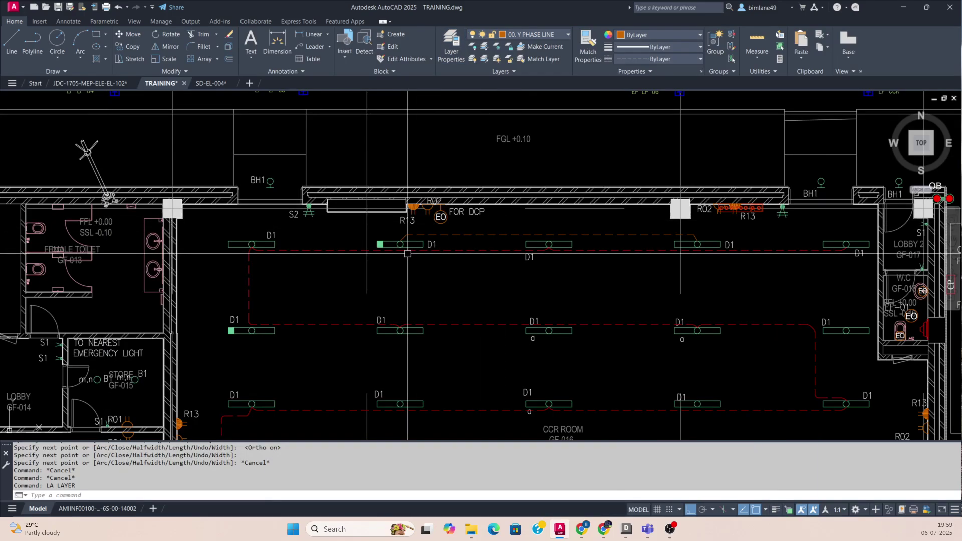
scroll(410, 230, "up", 2)
scroll(410, 230, "up", 2)
type("f")
key("Return")
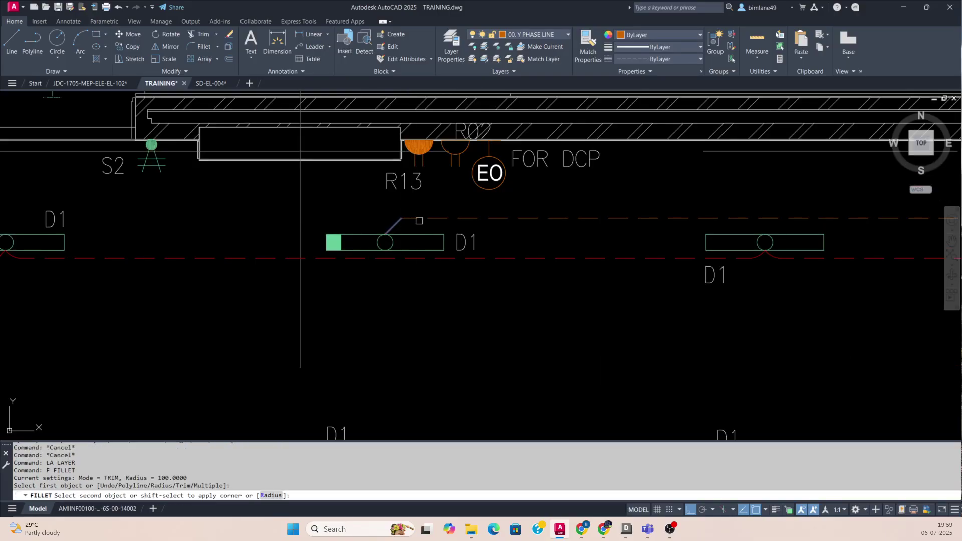
left_click(419, 221)
scroll(419, 221, "down", 5)
scroll(576, 219, "up", 5)
key("Return")
left_click(713, 224)
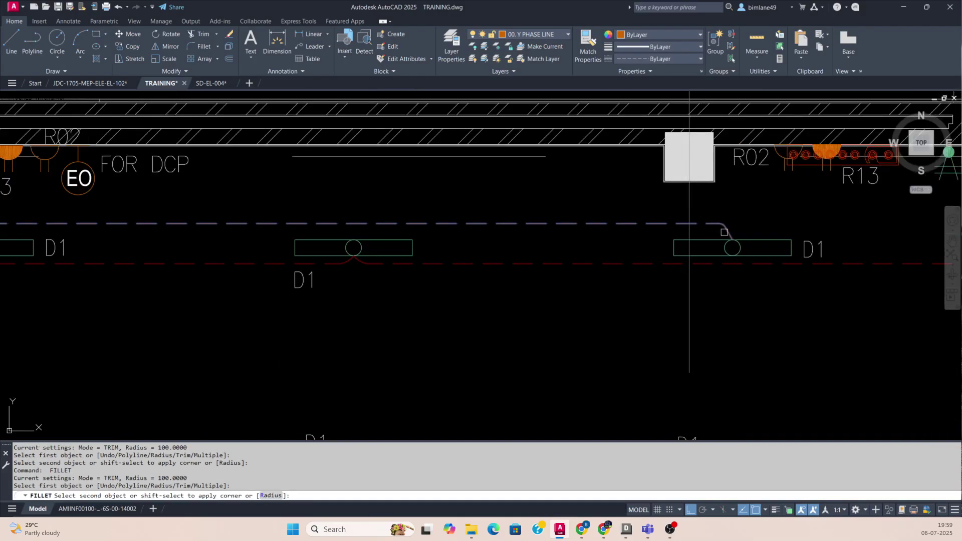
left_click(724, 232)
scroll(723, 232, "down", 5)
scroll(491, 303, "up", 5)
type("p")
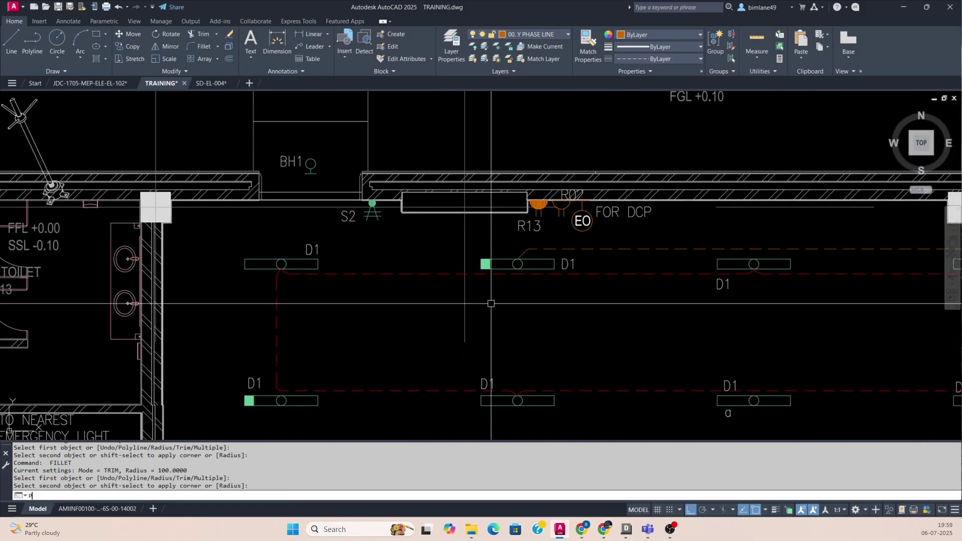
type("l")
key("Return")
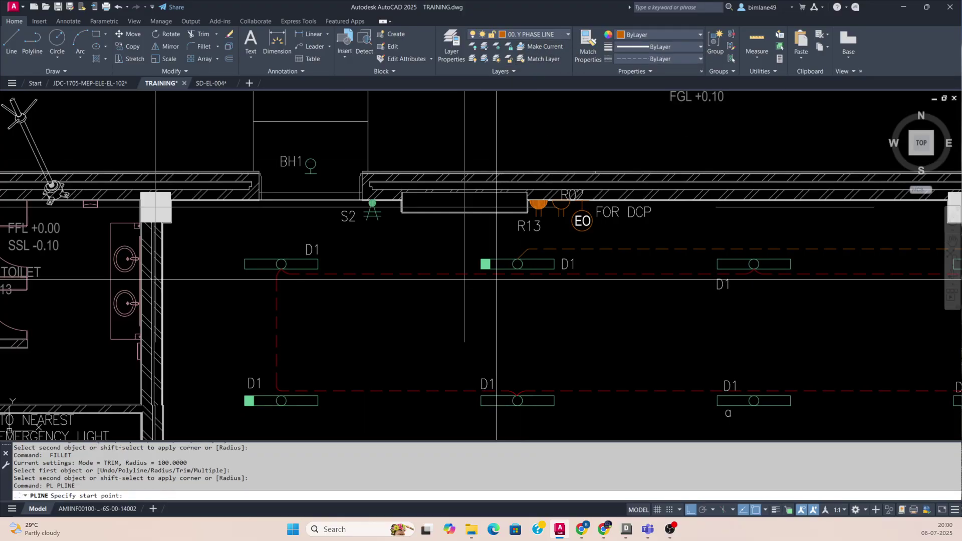
key("Escape")
key("Escape")
key("Escape")
key("Escape")
Step: Draw a Y-phase polyline from the first row's second fixture around the row ends to the underside of the second row's first fixture
scroll(501, 244, "up", 2)
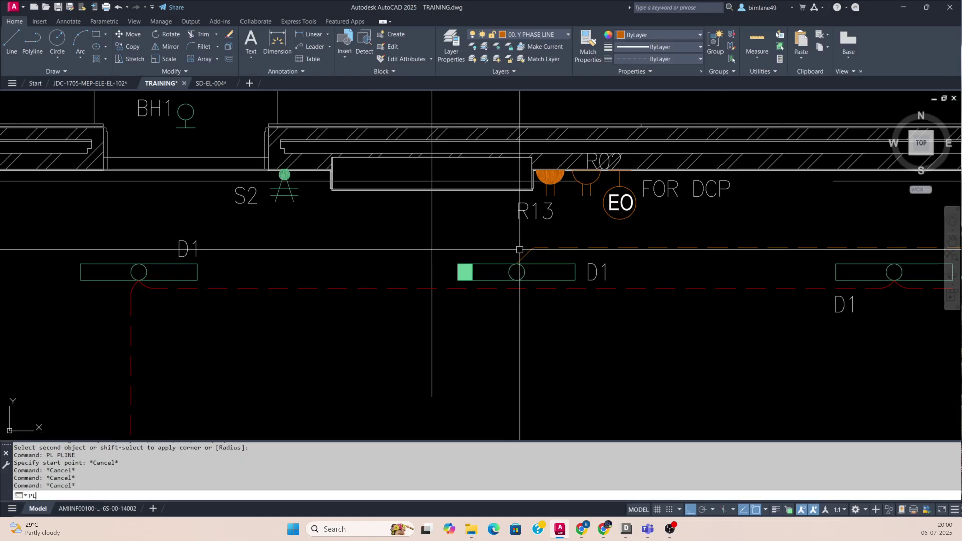
key("Return")
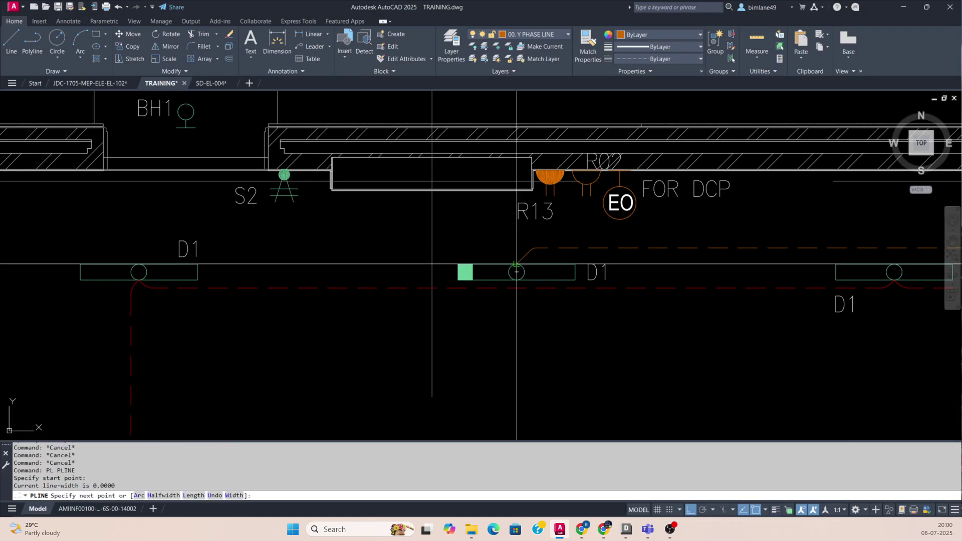
left_click(506, 246)
key("F8")
scroll(524, 246, "down", 2)
middle_click_drag(426, 258, 501, 230)
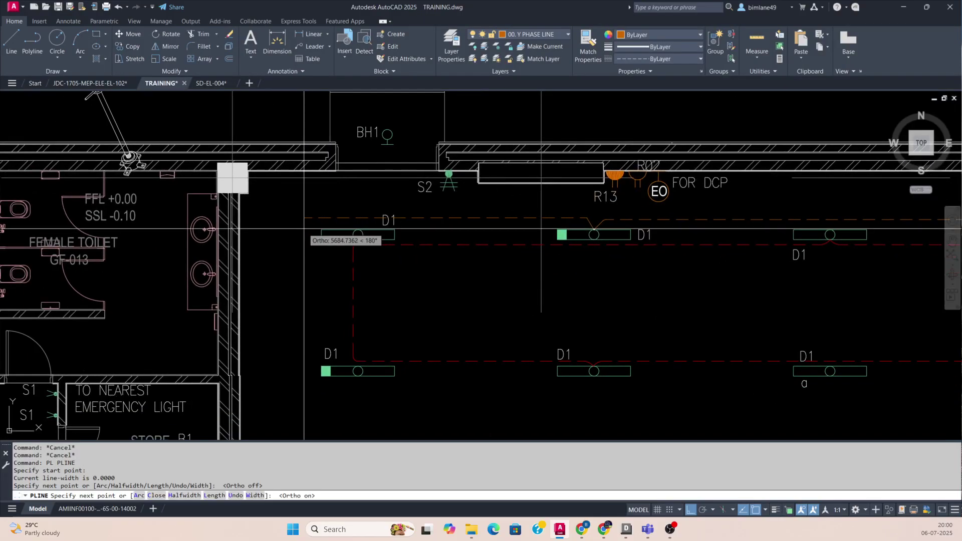
scroll(322, 374, "up", 5)
left_click(321, 381)
left_click(470, 376)
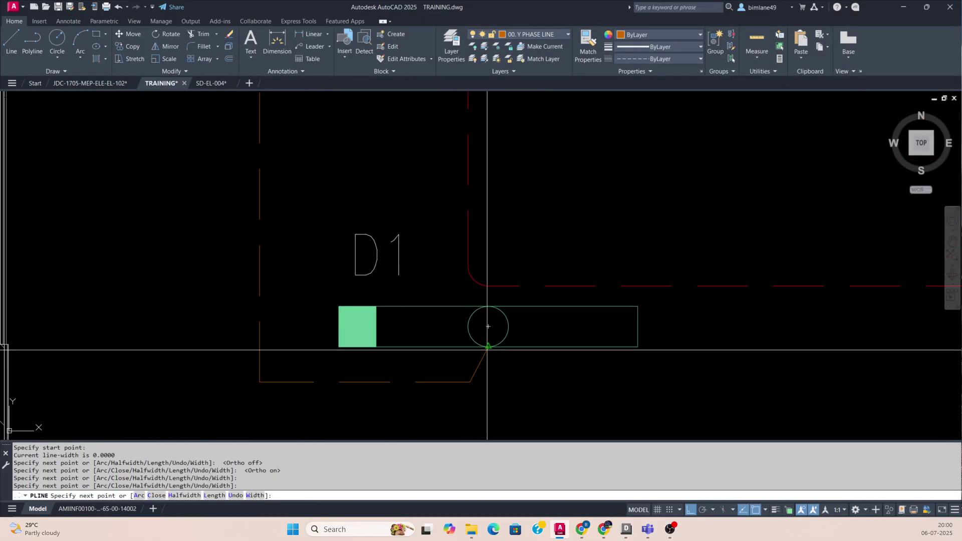
Step: Continue the Y-phase polyline with a slanted exit from the first fixture, running beneath the second row to its third fixture
middle_click_drag(511, 348, 334, 293)
key("F8")
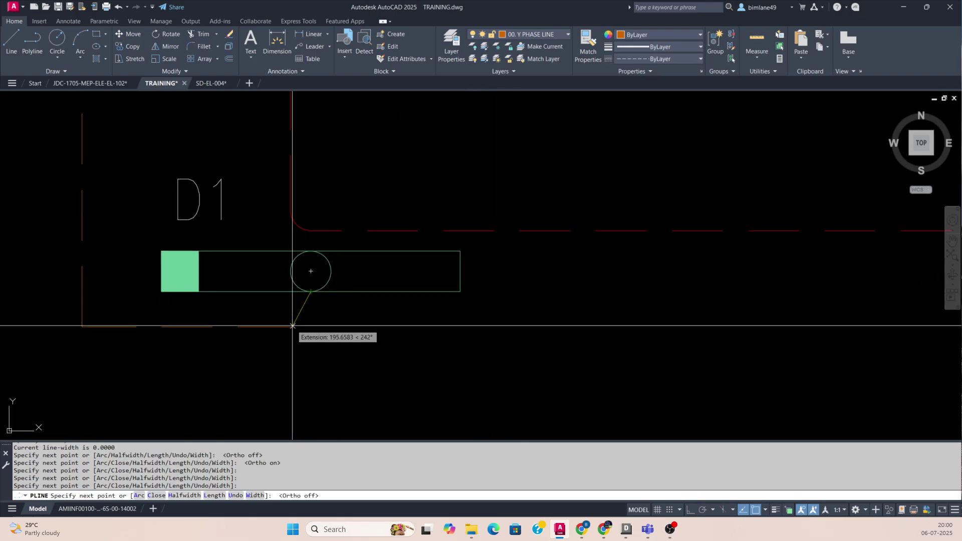
scroll(330, 327, "down", 7)
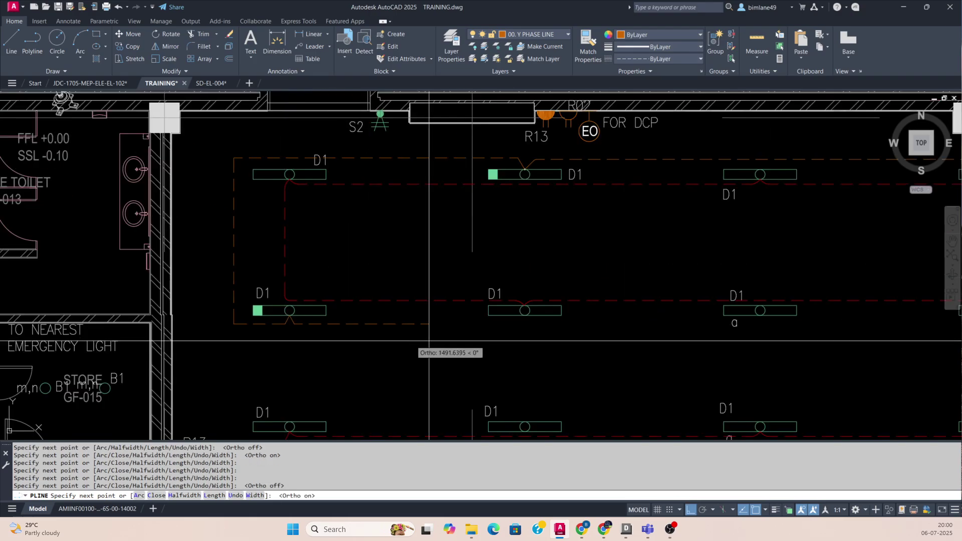
middle_click_drag(580, 347, 317, 333)
scroll(441, 326, "up", 5)
key("F8")
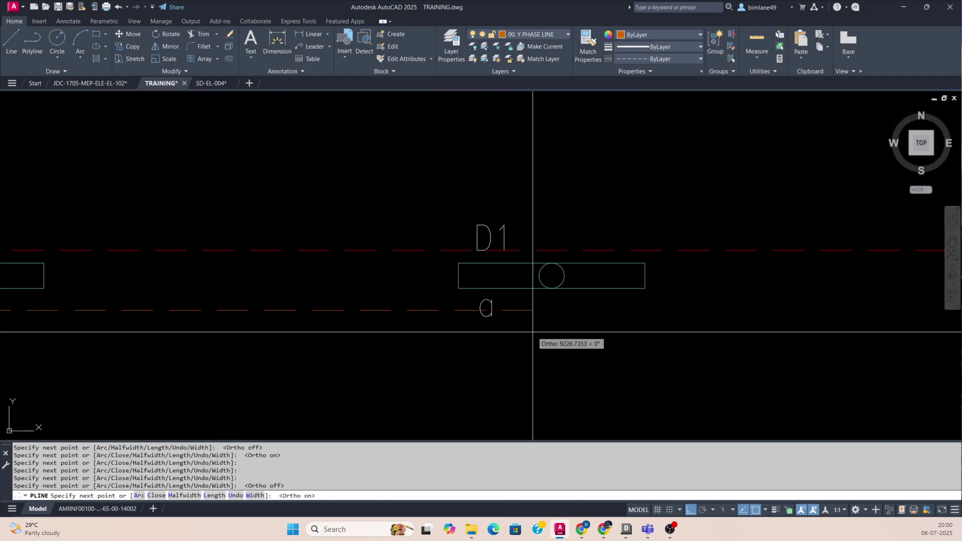
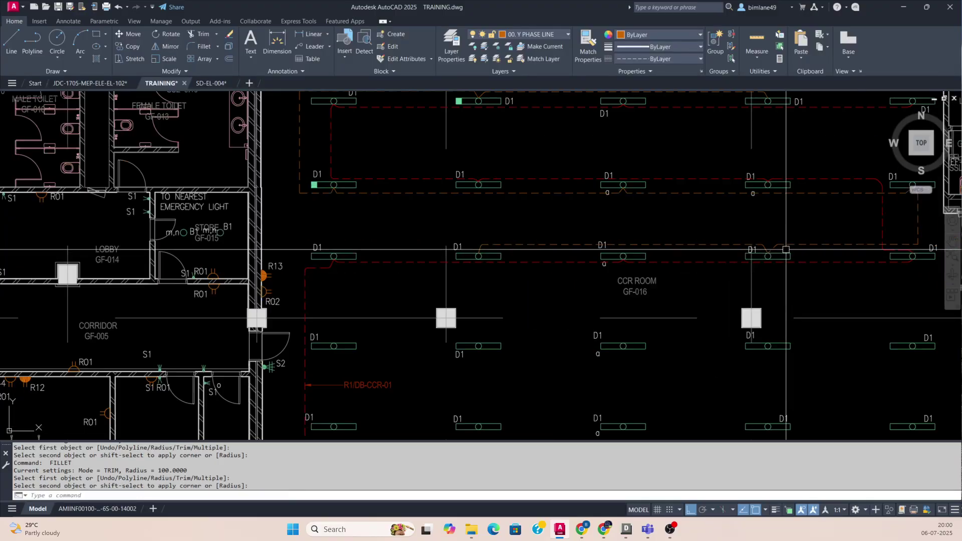
Step: Fillet the corners of the vertical Y-phase run connecting the second row's fifth fixture to the third row
scroll(421, 260, "up", 4)
left_click(590, 243)
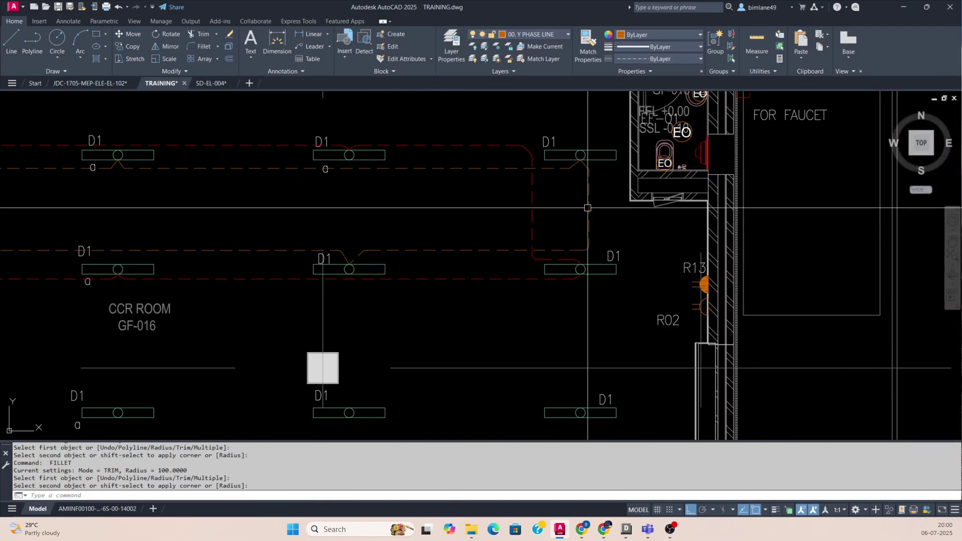
scroll(582, 156, "up", 4)
left_click(595, 186)
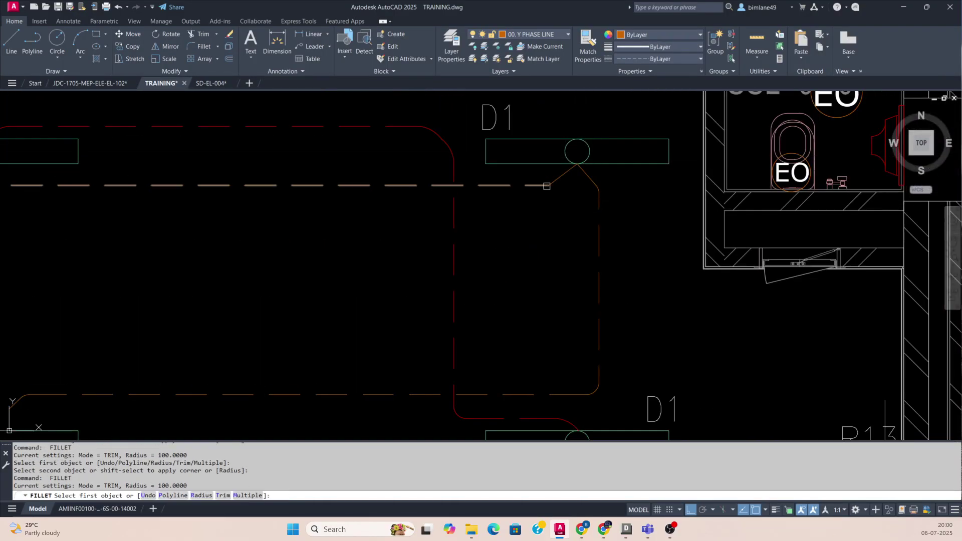
Step: Fillet the Y-phase line's slanted corners on both sides of the second row's third fixture
scroll(431, 204, "down", 6)
scroll(432, 205, "down", 2)
scroll(463, 210, "up", 8)
key("Return")
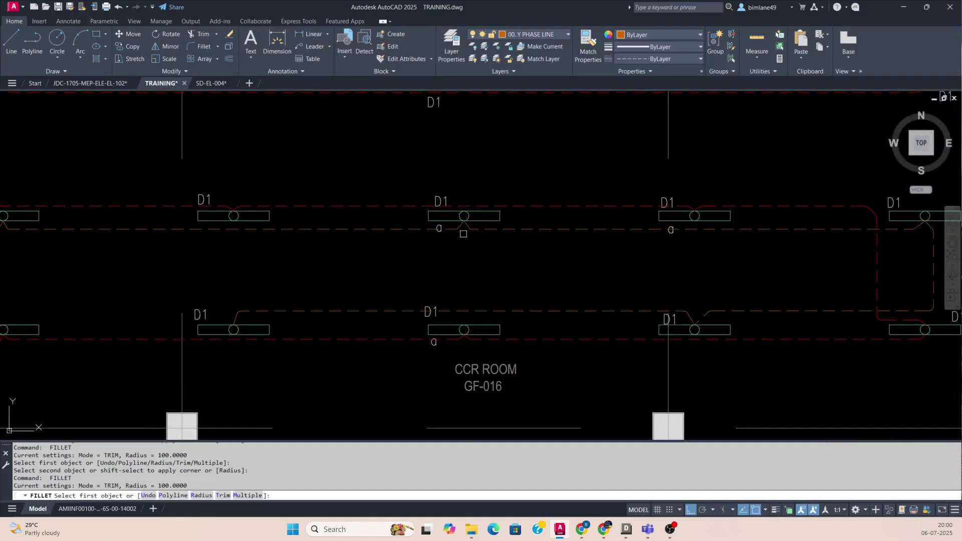
left_click(476, 225)
left_click(486, 227)
key("Escape")
key("Return")
left_click(438, 228)
left_click(450, 221)
key("Escape")
Step: Fillet the upper and lower corners of the Y-phase loop beside the first fixtures of the first and second rows
scroll(510, 244, "down", 8)
middle_click_drag(371, 259, 432, 284)
scroll(367, 205, "up", 4)
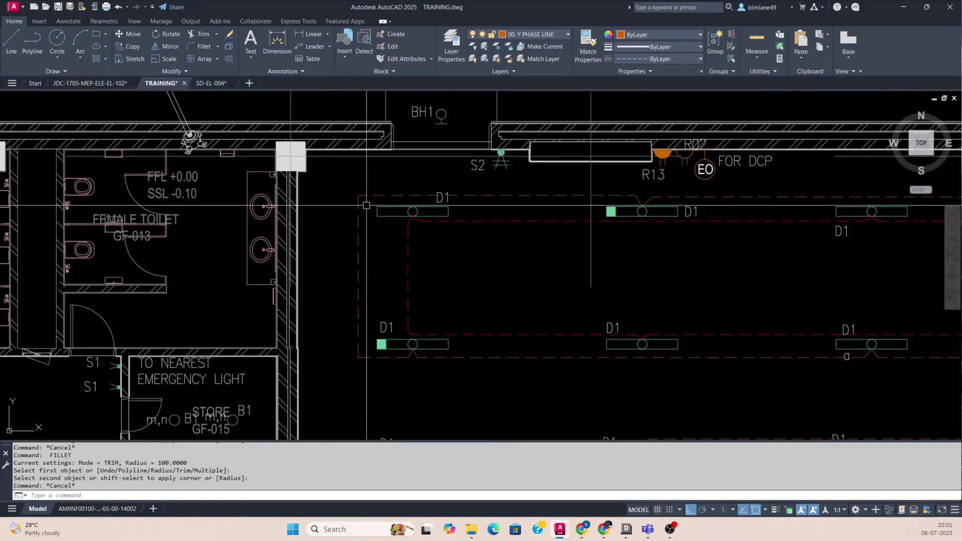
key("Return")
left_click(358, 213)
left_click(372, 196)
key("Escape")
key("Return")
left_click(359, 341)
left_click(374, 357)
key("Escape")
Step: Draw a Y-phase polyline from the third row's second fixture past the R1/DB-CCR-01 label and down to the DB-CCR-01 board
scroll(456, 332, "down", 8)
scroll(525, 288, "up", 6)
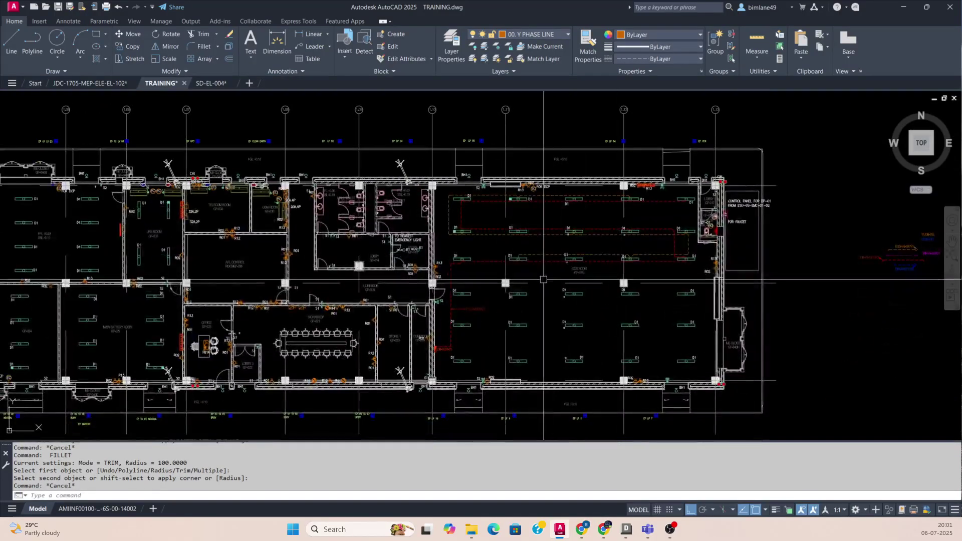
mouse_move(525, 288)
middle_mouse_down()
mouse_move(479, 275)
mouse_move(481, 349)
middle_mouse_up()
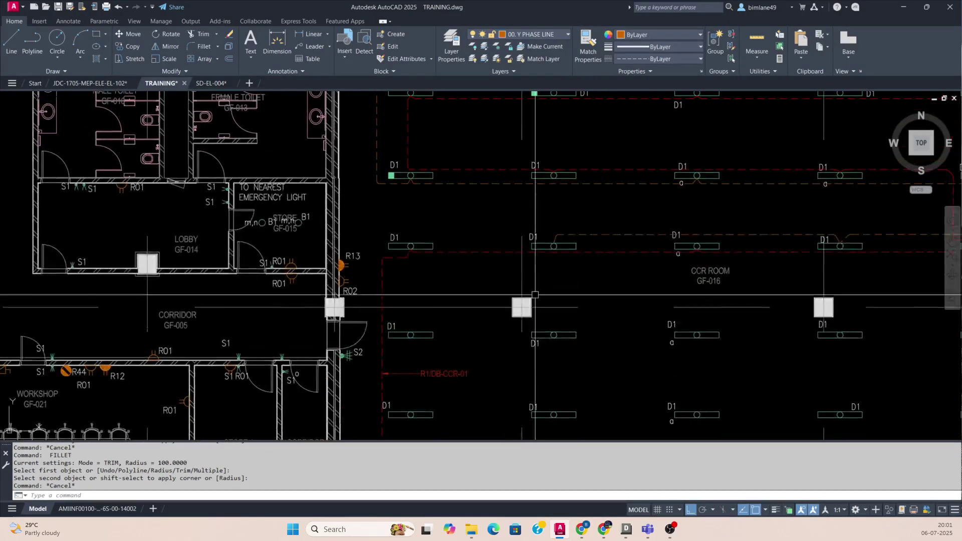
type("PL")
key("Return")
scroll(558, 231, "up", 4)
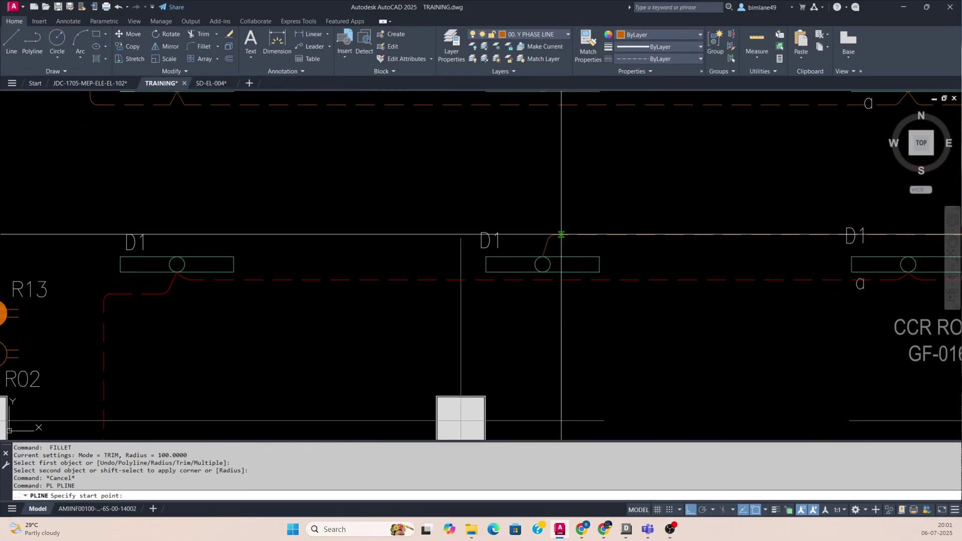
left_click(543, 256)
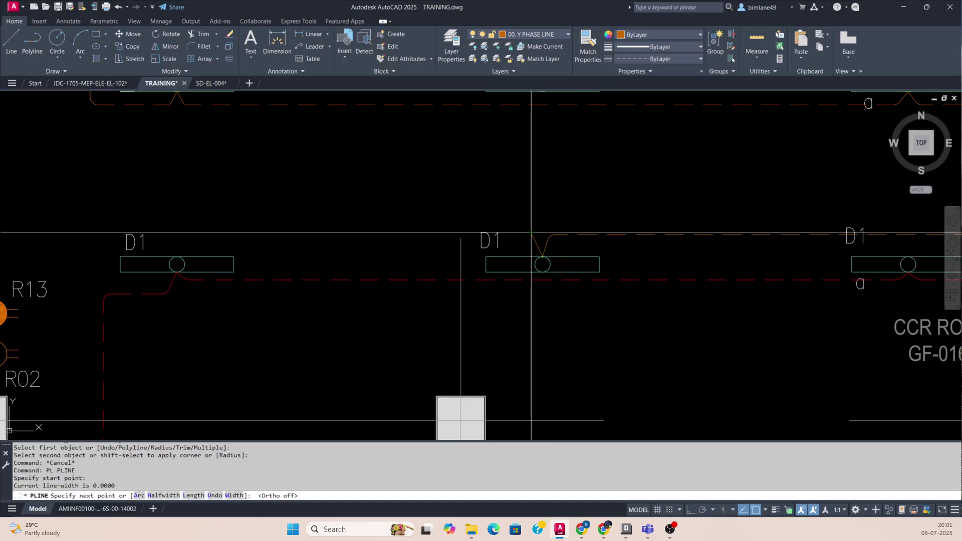
scroll(531, 232, "down", 3)
key("F8")
middle_click_drag(325, 355, 406, 149)
middle_click_drag(389, 337, 426, 196)
left_click(429, 291)
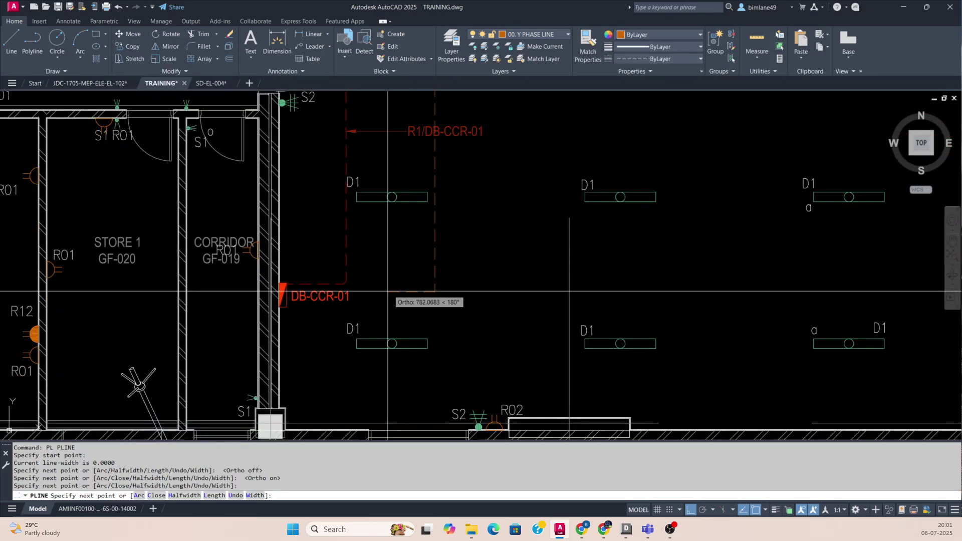
scroll(322, 296, "up", 4)
scroll(321, 293, "down", 4)
key("Escape")
key("Escape")
Step: Fillet the lower corner near DB-CCR-01 and the upper corner by the third row on the Y-phase feeder at radius 100
type("f")
key("Return")
left_click(457, 290)
left_click(472, 262)
scroll(461, 255, "down", 3)
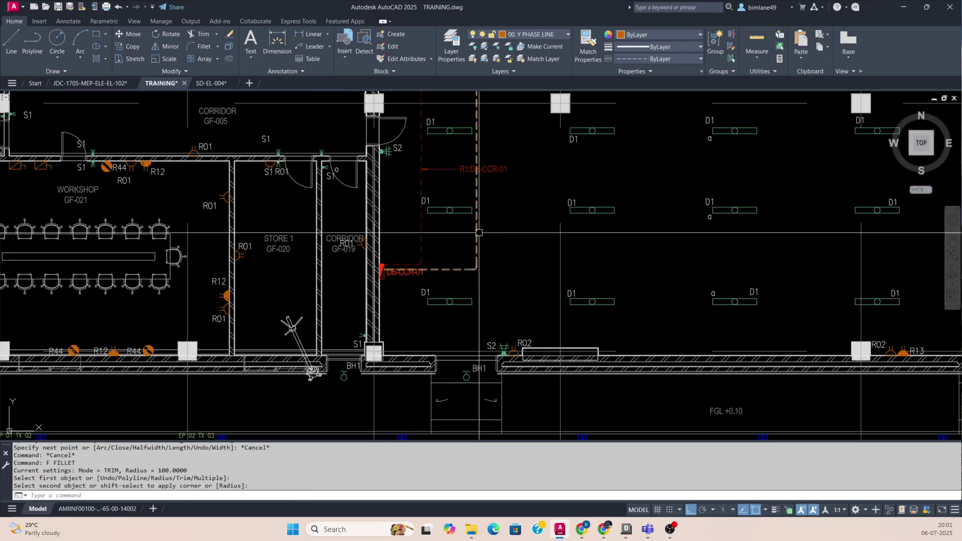
key("space")
scroll(465, 160, "up", 2)
left_click(460, 145)
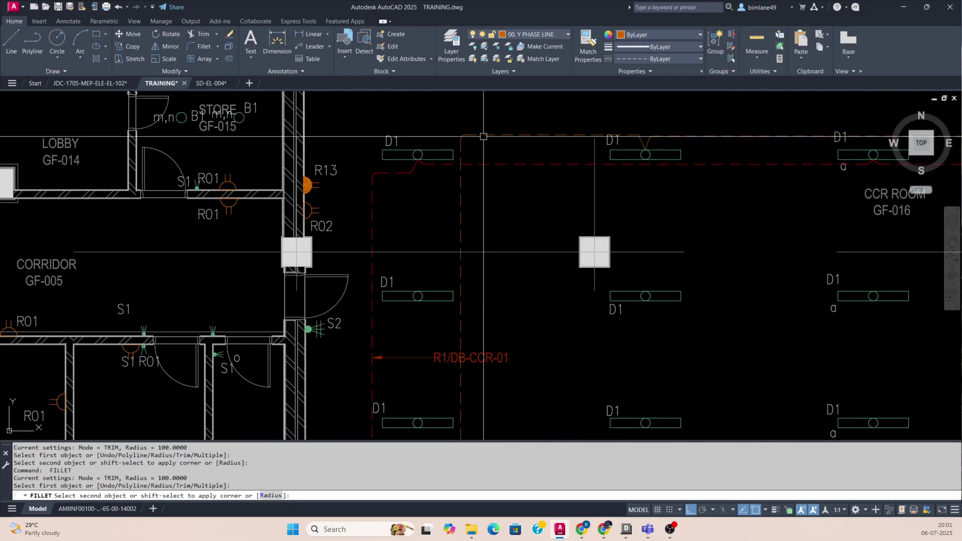
left_click(487, 134)
key("Escape")
scroll(493, 167, "down", 4)
key("Escape")
key("Escape")
Step: Stretch the R1/DB-CCR-01 label and its leader horizontally until the text clears the vertical Y-phase feeder
scroll(487, 240, "up", 4)
type("s")
key("Return")
left_click(501, 224)
left_click(421, 243)
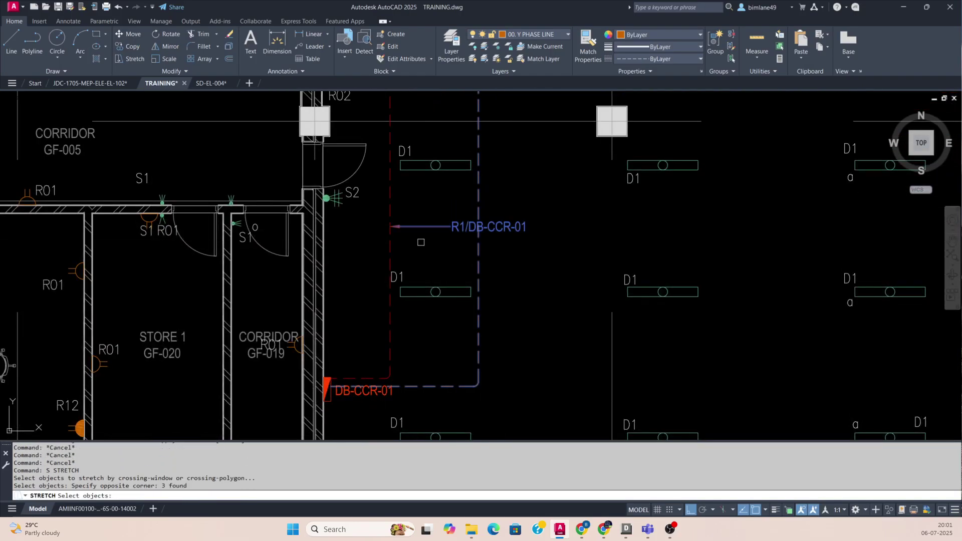
key("space")
left_click(508, 262)
left_click(617, 258)
key("Escape")
key("Escape")
Step: Copy the R1/DB-CCR-01 text directly below the original
type("co")
key("Return")
key("Return")
left_click(591, 253)
left_click(591, 269)
key("Escape")
key("Escape")
Step: Draw a horizontal leader with its arrowhead on the vertical Y-phase feeder, ending beside the copied circuit label
type("le")
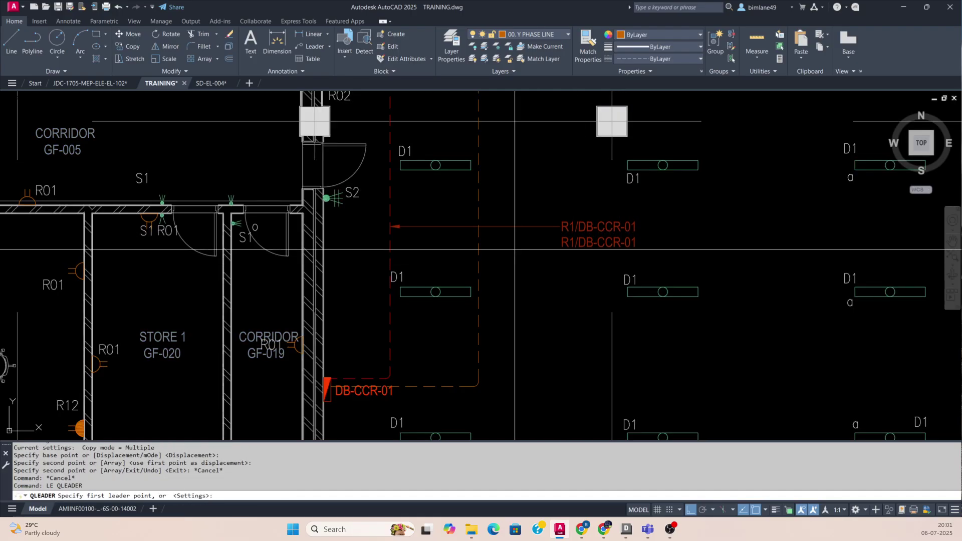
key("Return")
scroll(508, 248, "up", 5)
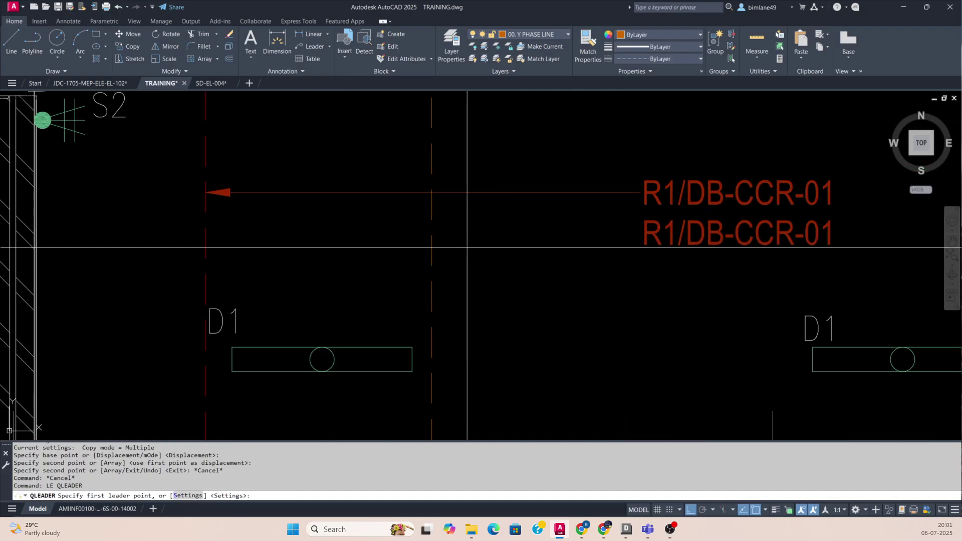
left_click(431, 242)
left_click(639, 263)
key("Escape")
Step: Change the copied circuit label to Y1/DB-CCR-01
double_click(663, 239)
double_click(679, 231)
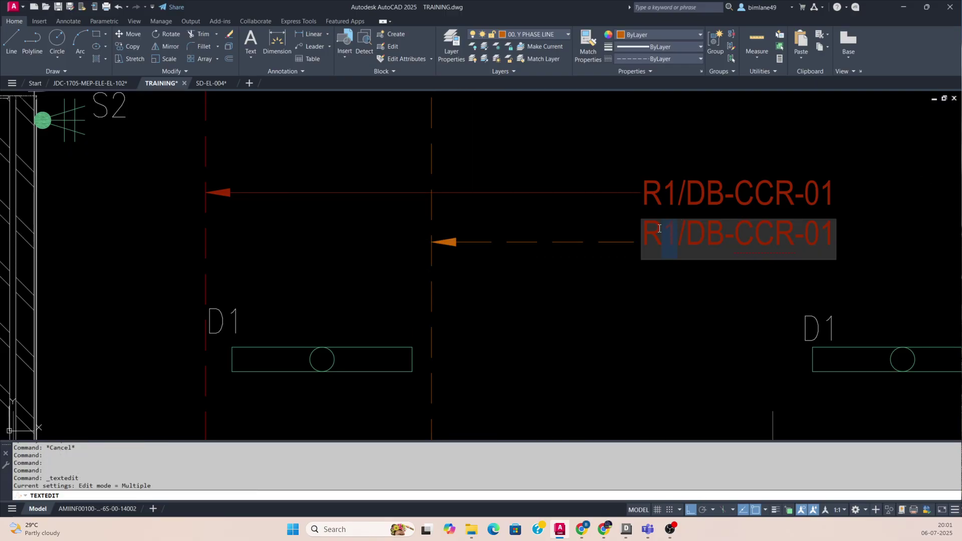
type("Y1")
key("Escape")
key("Escape")
Step: Assign the Y1/DB-CCR-01 label and its leader to layer 00. S PHASE TEXT
left_click(705, 272)
left_click(623, 225)
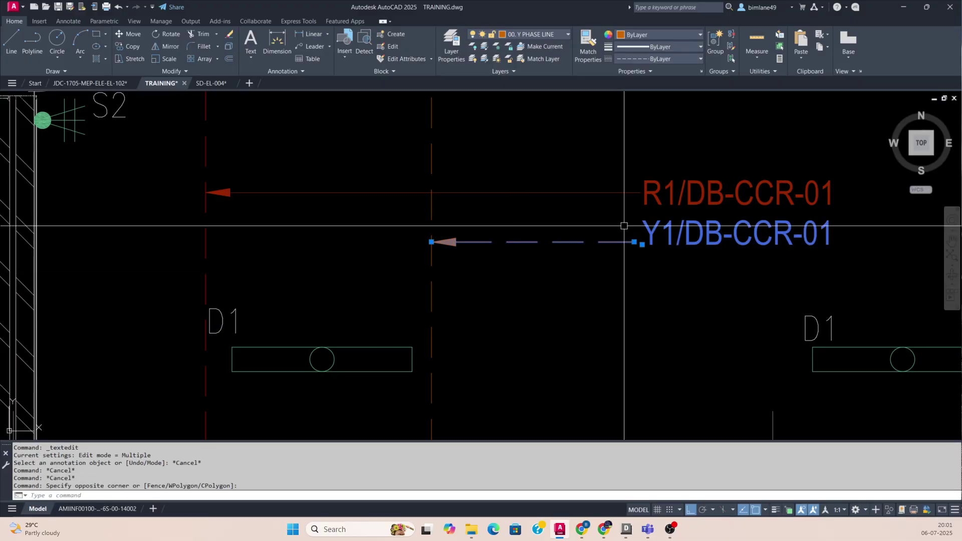
left_click(536, 34)
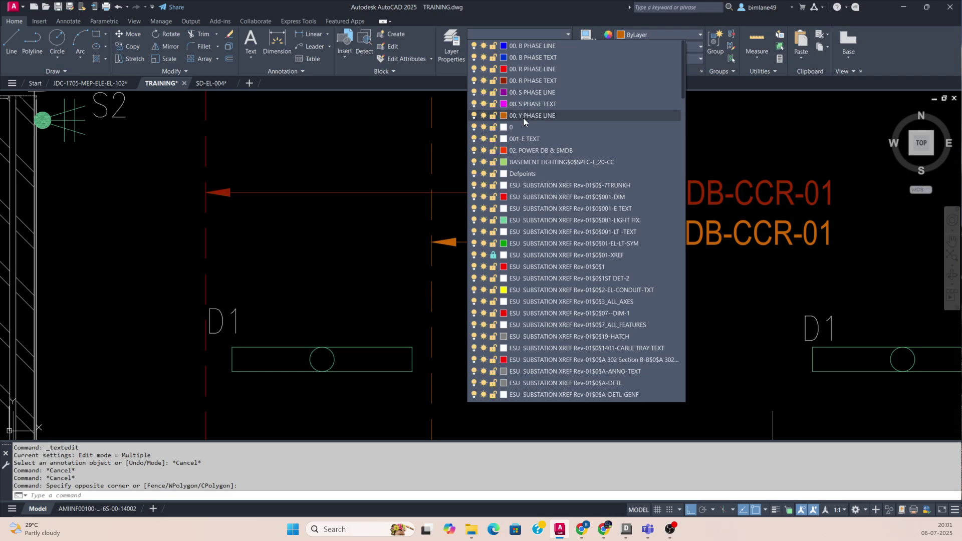
left_click(534, 106)
key("Escape")
Step: Move the Y1/DB-CCR-01 text slightly down to line up with its leader
type("m")
key("space")
left_click(667, 245)
key("space")
left_click(655, 273)
left_click(654, 276)
key("Escape")
key("Escape")
Step: Create a new layer named 00.Y PHASE TEXT based on the 00. Y PHASE LINE layer
type("la")
key("Return")
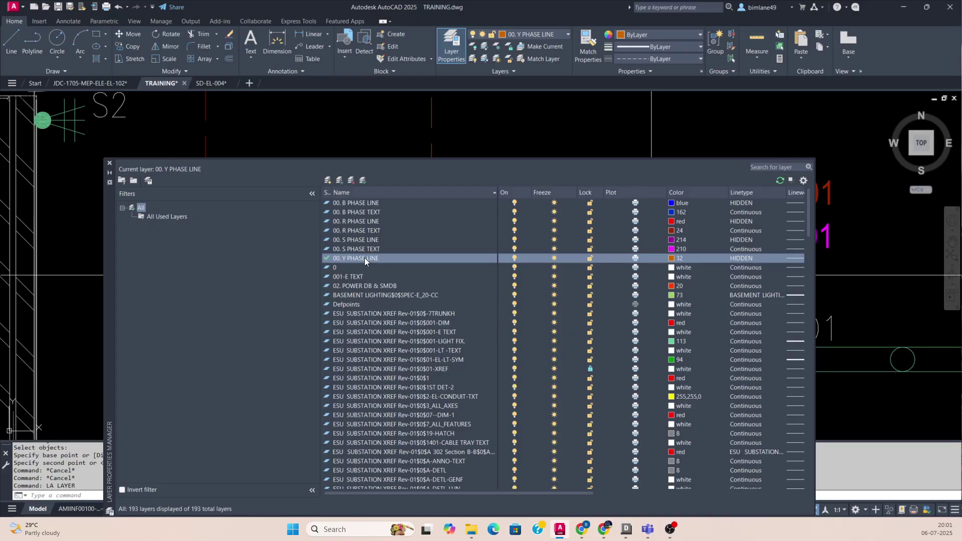
left_click(332, 182)
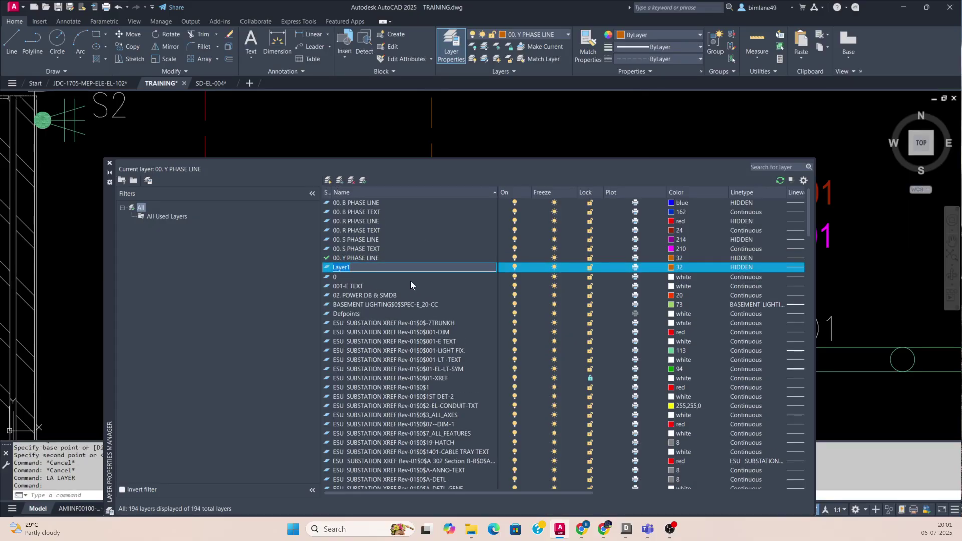
type("00.Y PHASE TEXT")
left_click(109, 164)
Step: Assign the Y1/DB-CCR-01 label and its leader to layer 00.Y PHASE TEXT
left_click(715, 266)
left_click(623, 234)
left_click(456, 236)
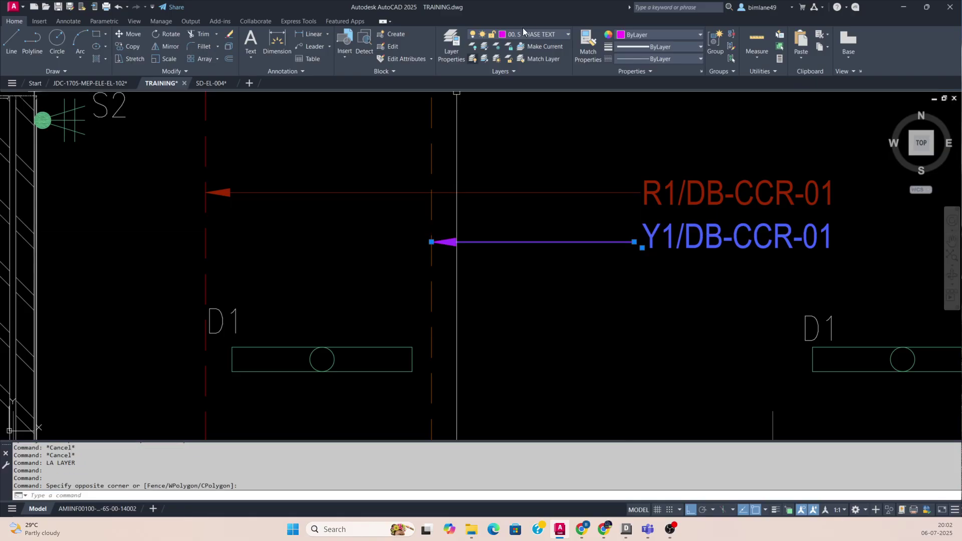
left_click(535, 34)
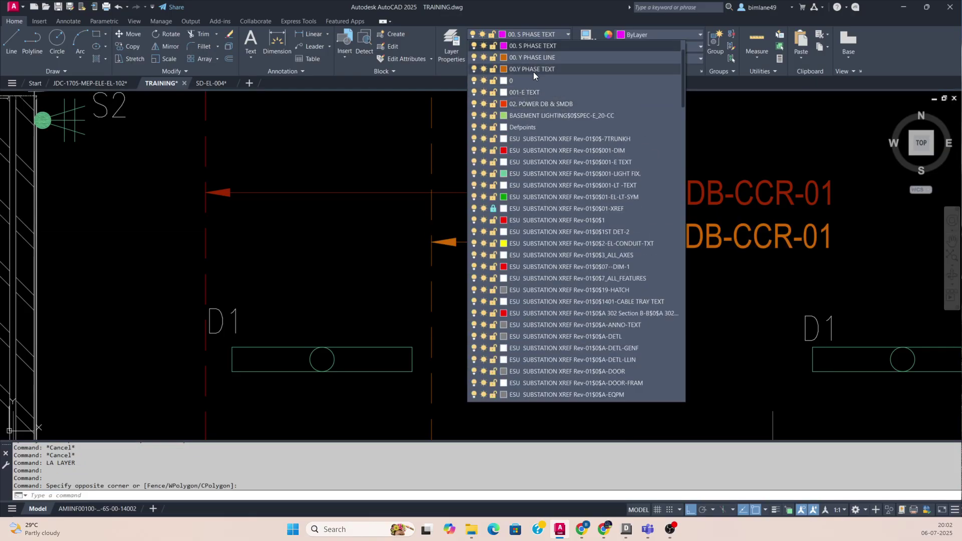
left_click(533, 72)
key("Escape")
left_click(528, 242)
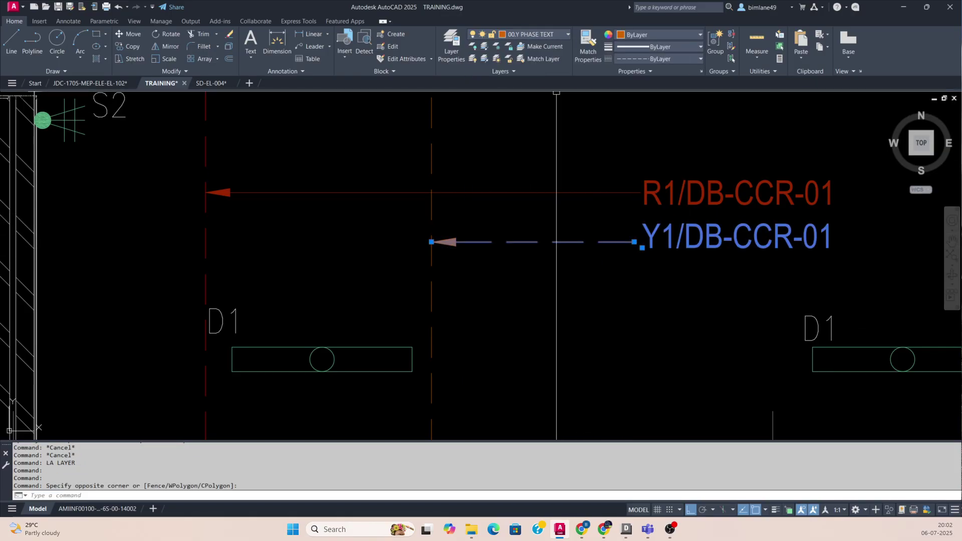
Step: Set the linetype of layer 00. Y PHASE LINE to Continuous, and reselect the Y1/DB-CCR-01 label with its leader
left_click(452, 48)
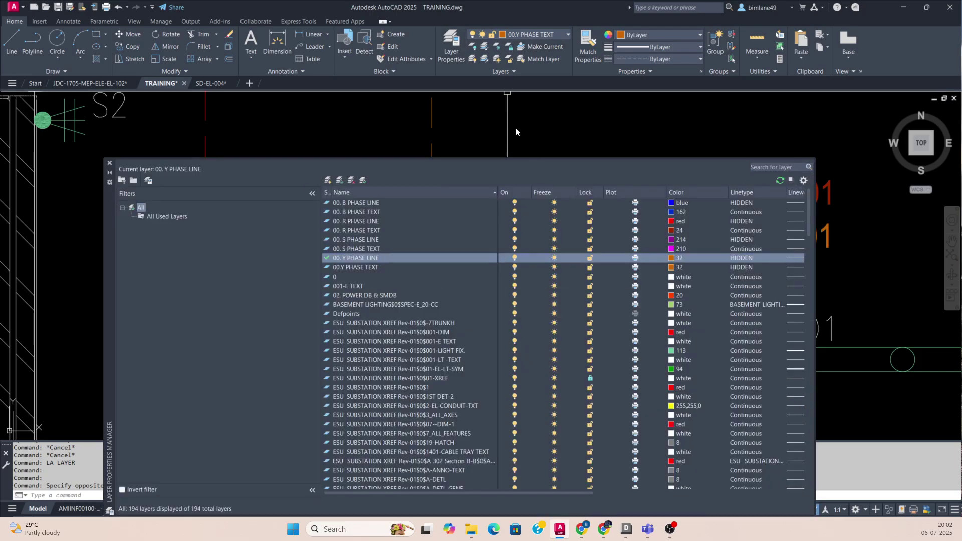
left_click(747, 257)
scroll(405, 267, "up", 2)
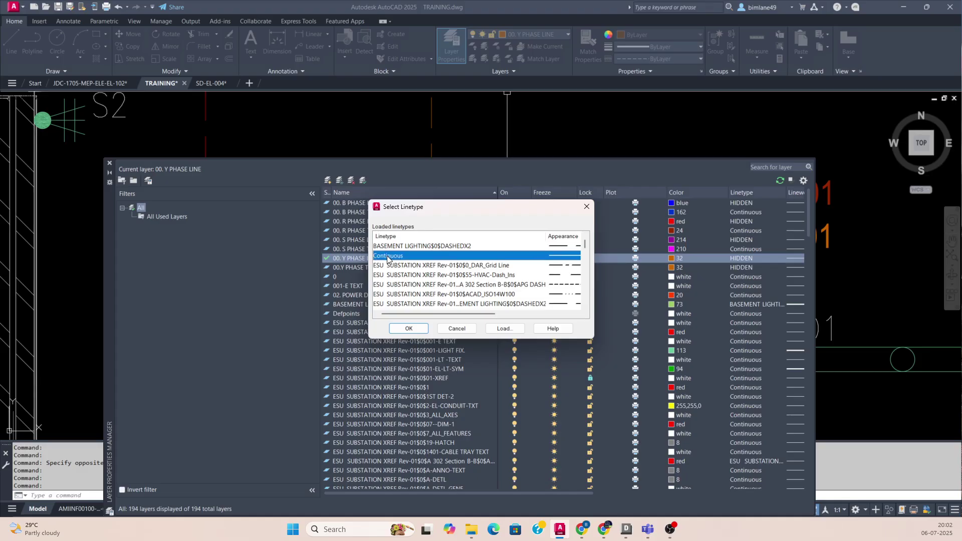
left_click(407, 327)
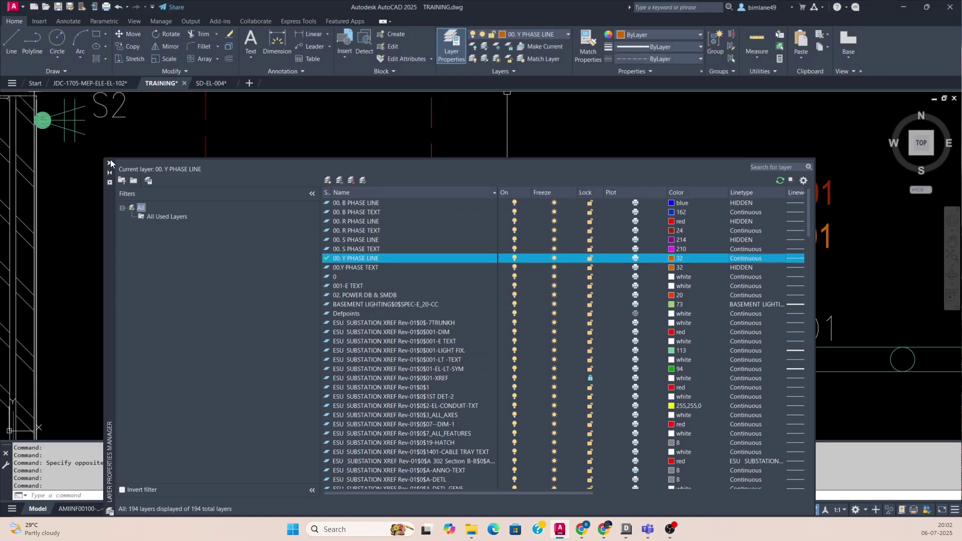
left_click(108, 161)
left_click(696, 273)
left_click(609, 238)
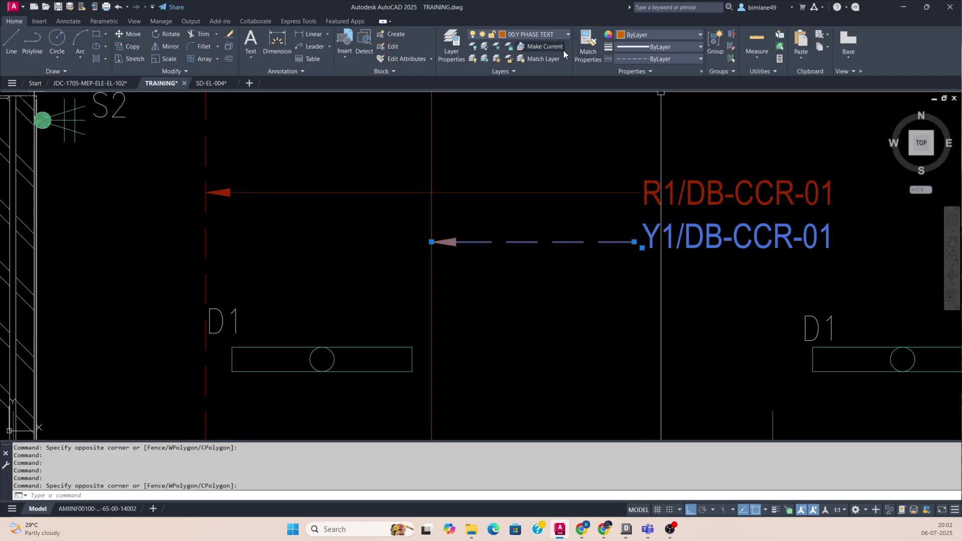
Step: Set the linetype of layer 00. Y PHASE LINE to HIDDEN and that of layer 00.Y PHASE TEXT to Continuous
left_click(453, 45)
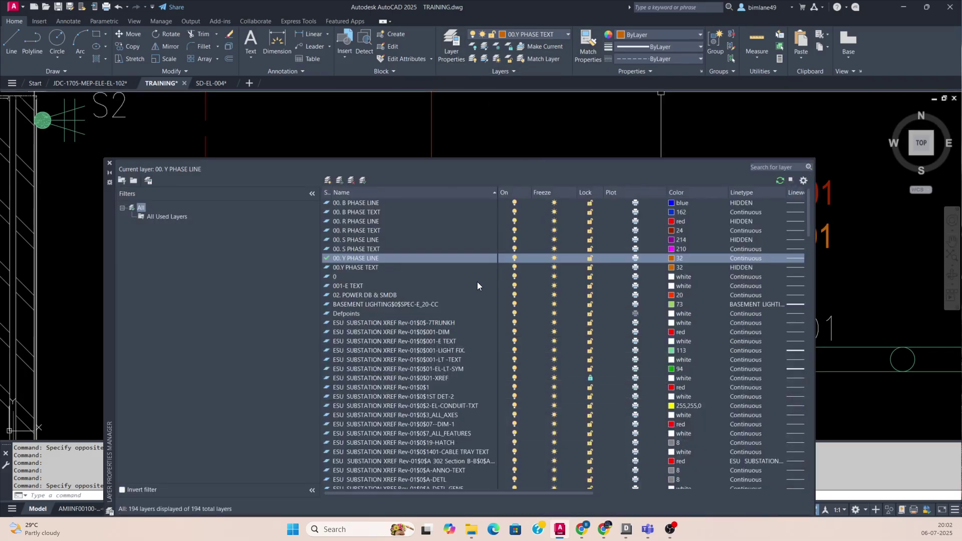
left_click(744, 258)
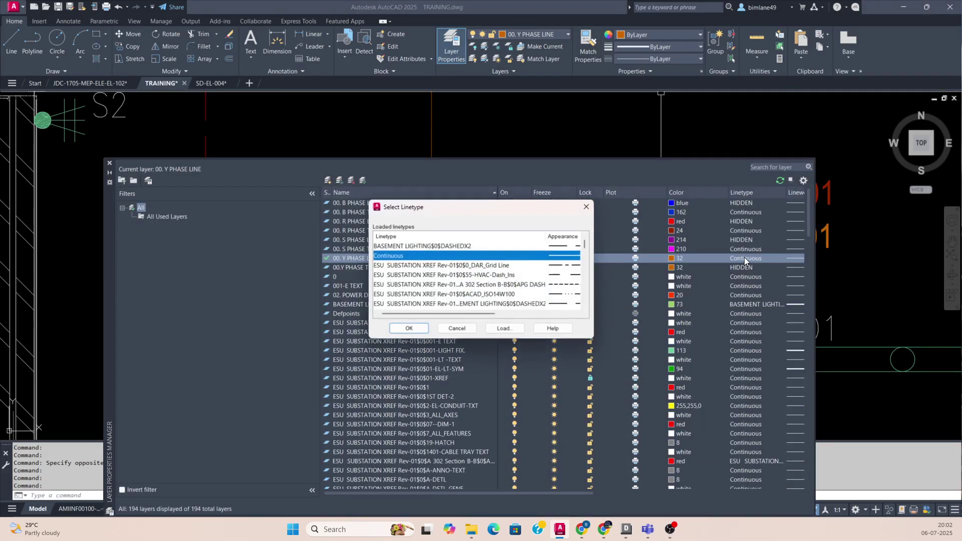
key("h")
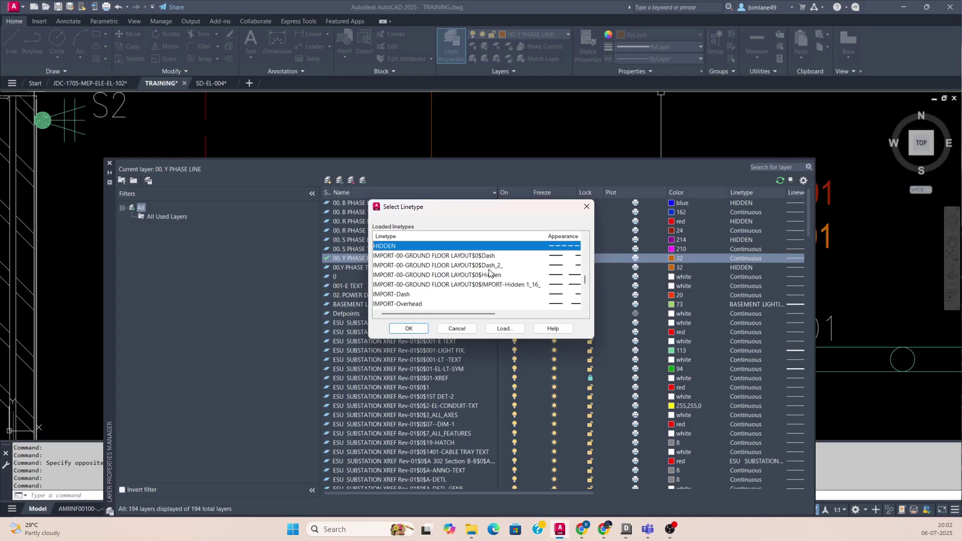
left_click(446, 329)
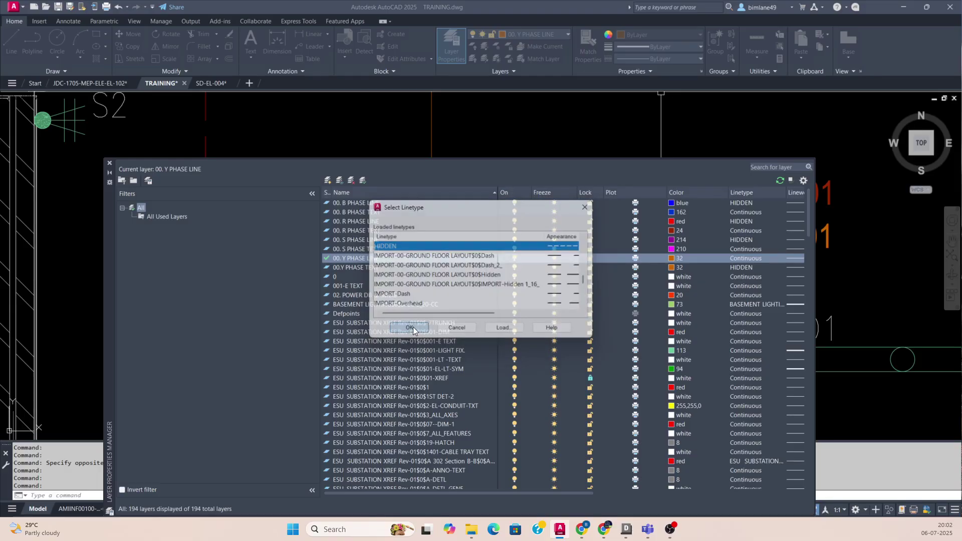
left_click(744, 268)
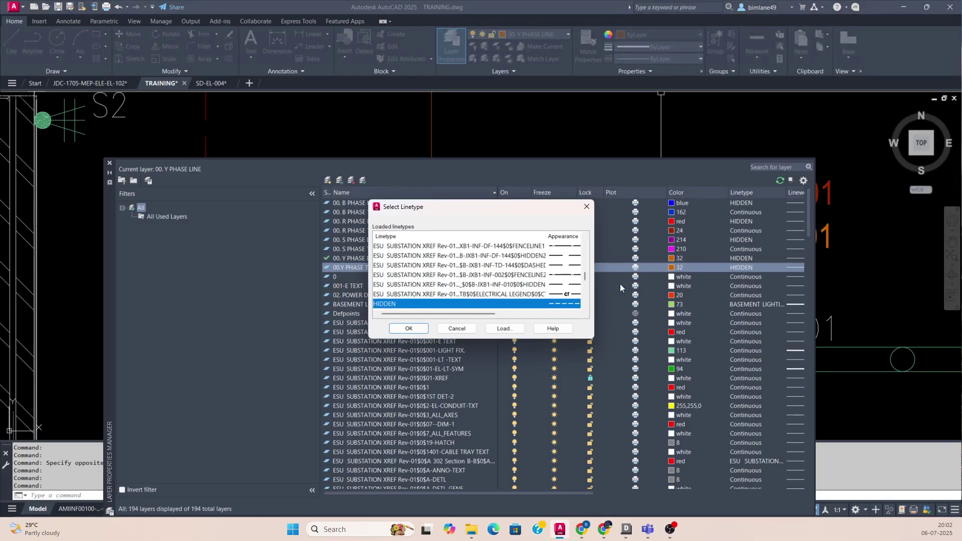
scroll(442, 277, "up", 3)
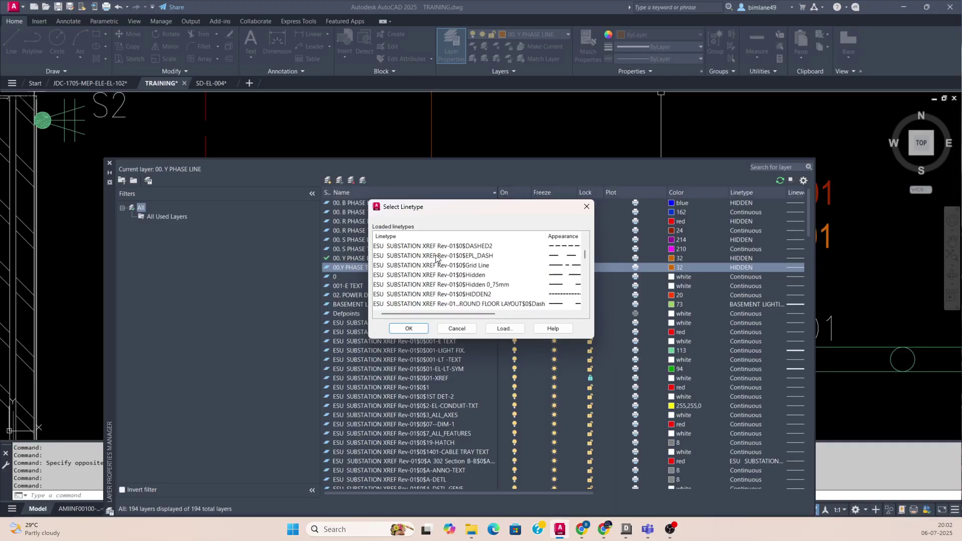
left_click(417, 329)
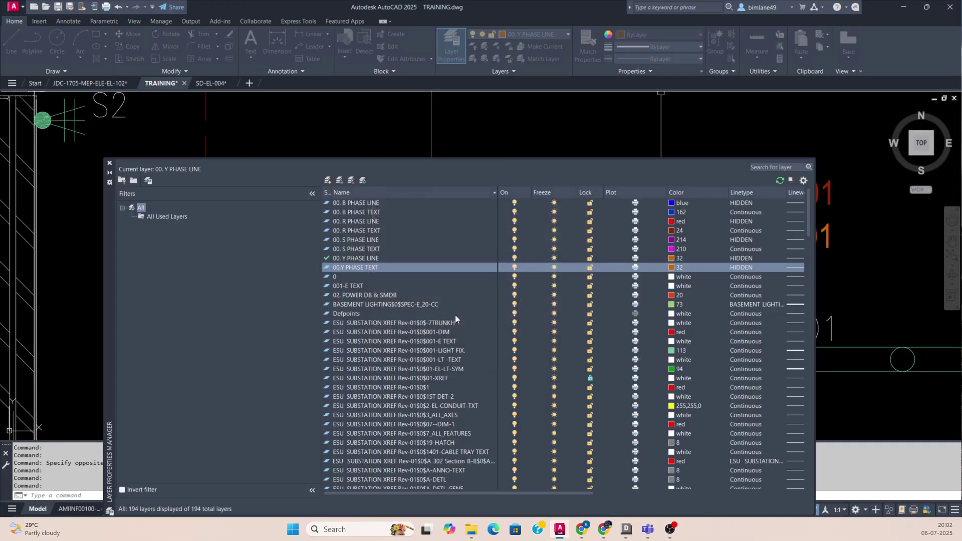
left_click(109, 162)
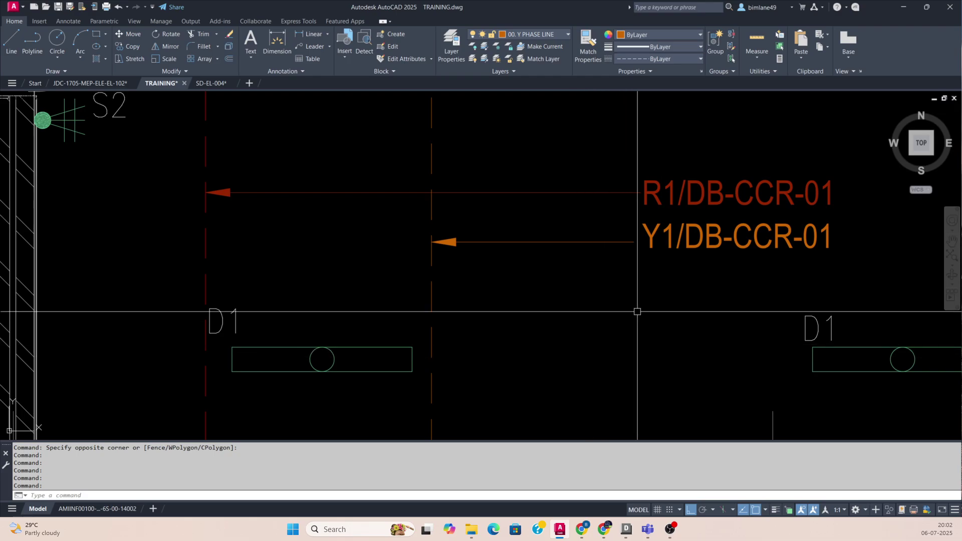
Step: Make 00. B PHASE LINE the current layer
scroll(627, 317, "down", 6)
middle_click_drag(552, 312, 426, 329)
middle_click_drag(513, 258, 523, 284)
scroll(489, 338, "up", 2)
key("Escape")
key("Escape")
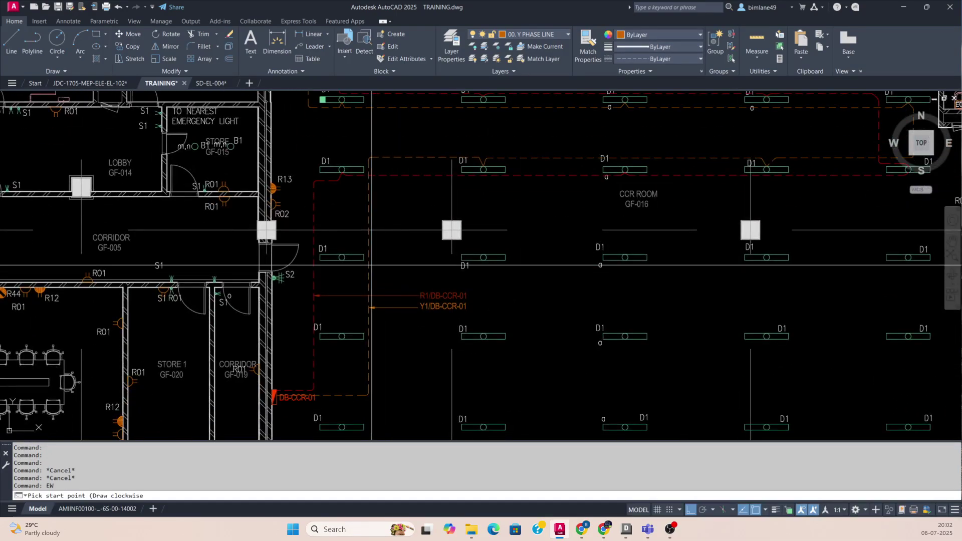
scroll(342, 255, "up", 4)
key("Escape")
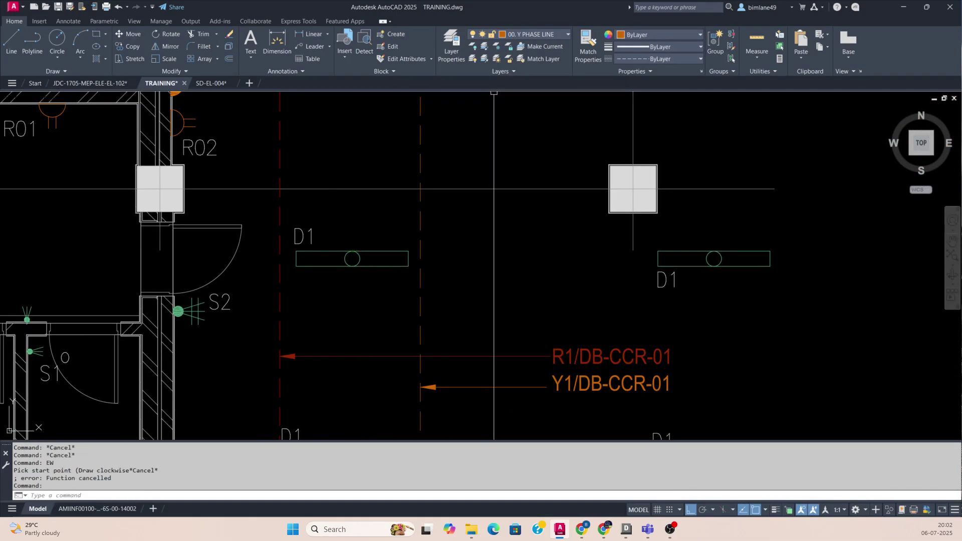
left_click(536, 36)
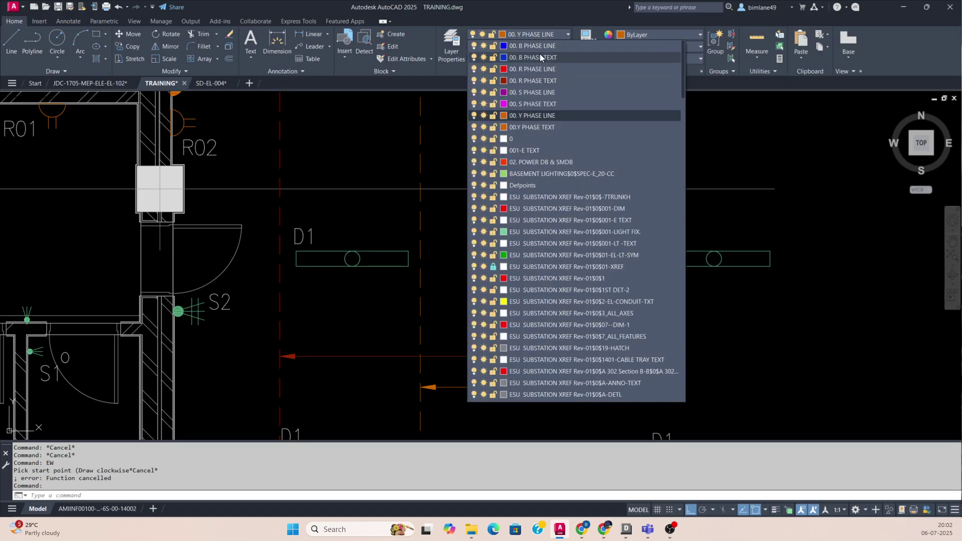
left_click(538, 49)
Step: Draw an EW wire along the D1 row just above the R1/DB-CCR-01 label, from the westernmost fixture to the easternmost
key("Return")
left_click(352, 251)
scroll(438, 254, "down", 4)
scroll(696, 254, "up", 4)
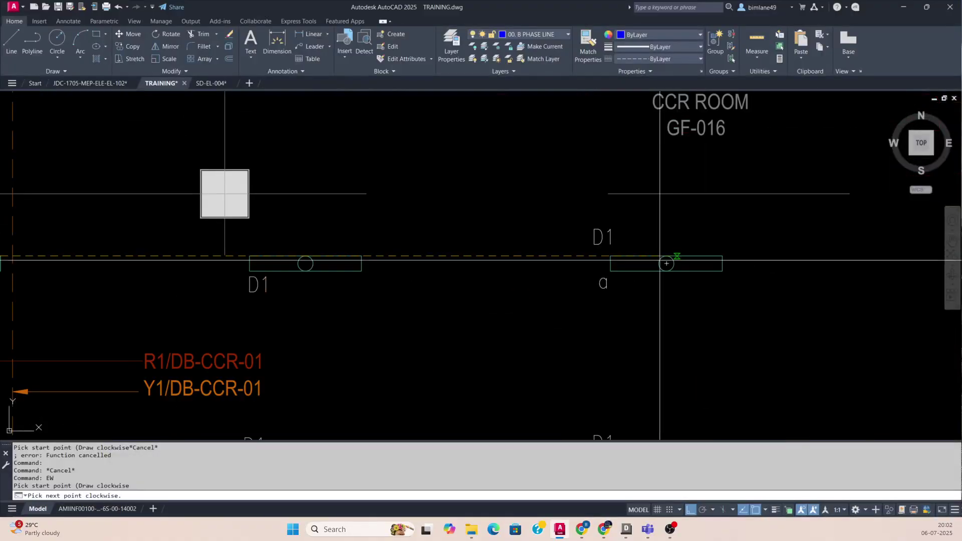
middle_click_drag(679, 260, 262, 271)
scroll(546, 282, "down", 4)
scroll(729, 283, "up", 4)
left_click(705, 273)
scroll(699, 289, "down", 4)
key("Escape")
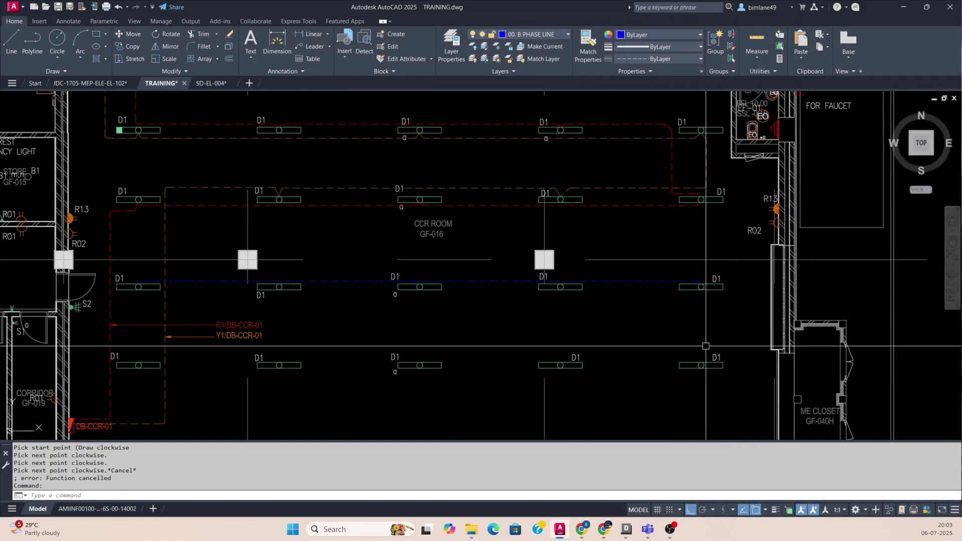
Step: Draw an EW wire along the D1 row just below the Y1/DB-CCR-01 label, from the westernmost fixture to the easternmost
scroll(703, 359, "up", 2)
key("Return")
middle_click_drag(383, 371, 406, 251)
left_click(284, 250)
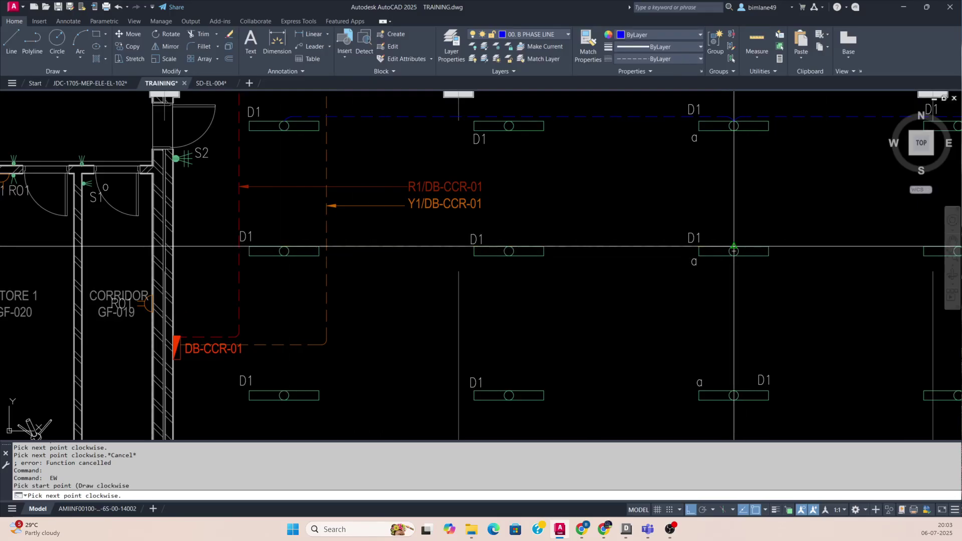
middle_click_drag(733, 247, 661, 270)
left_click(661, 274)
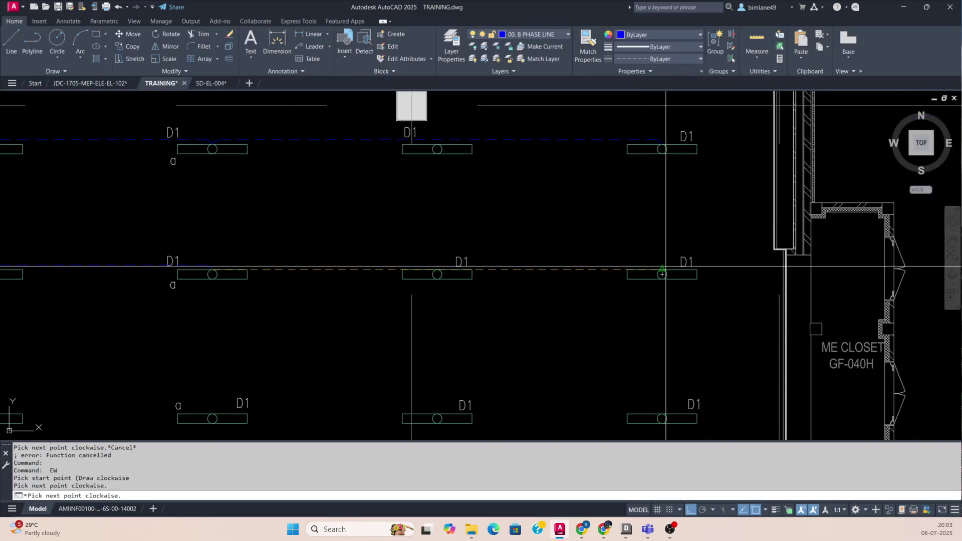
left_click(665, 266)
key("Escape")
Step: Draw EW wires from the easternmost D1 fixtures of the two blue rows toward the east wall to link the rows
middle_click_drag(690, 221, 454, 302)
type("PL")
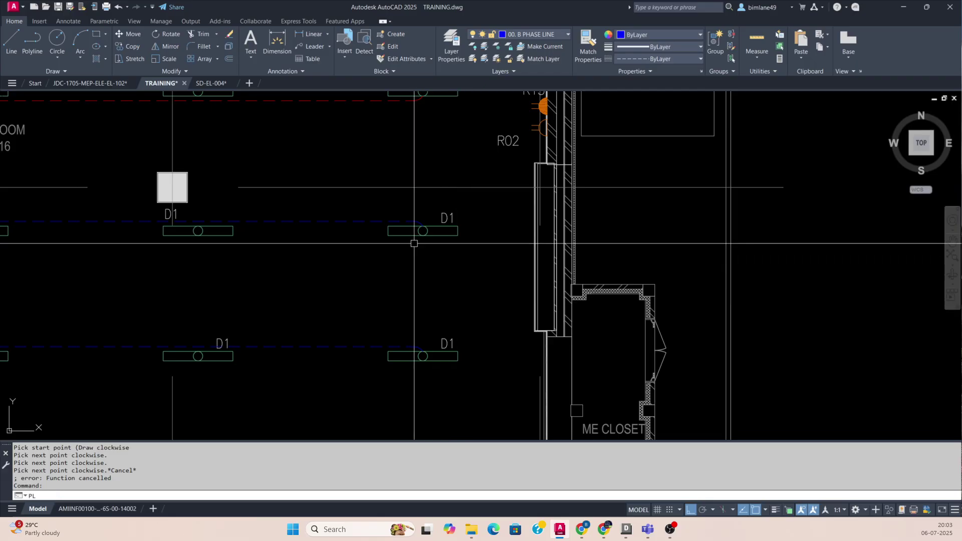
key("space")
scroll(422, 228, "up", 4)
left_click(426, 221)
scroll(608, 295, "down", 4)
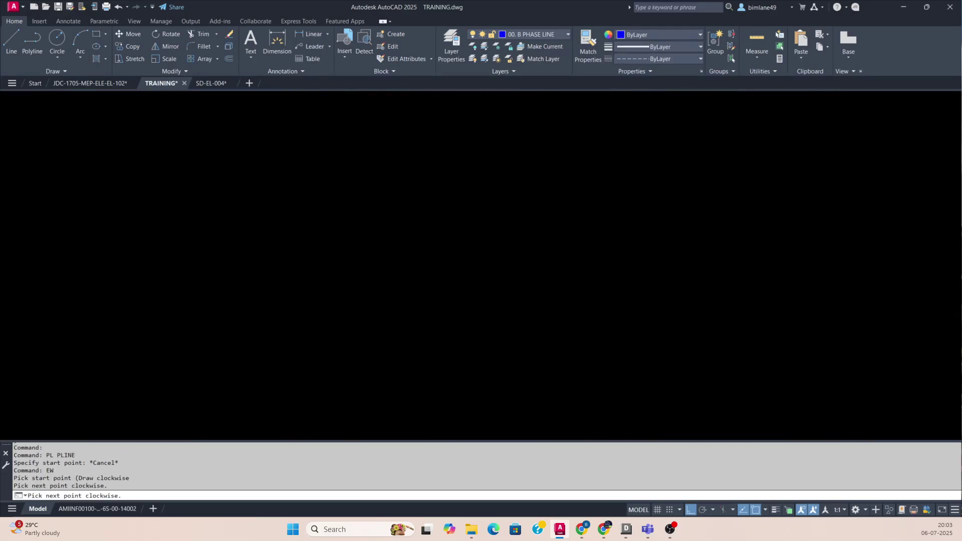
scroll(627, 235, "up", 4)
key("Escape")
key("Return")
left_click(438, 249)
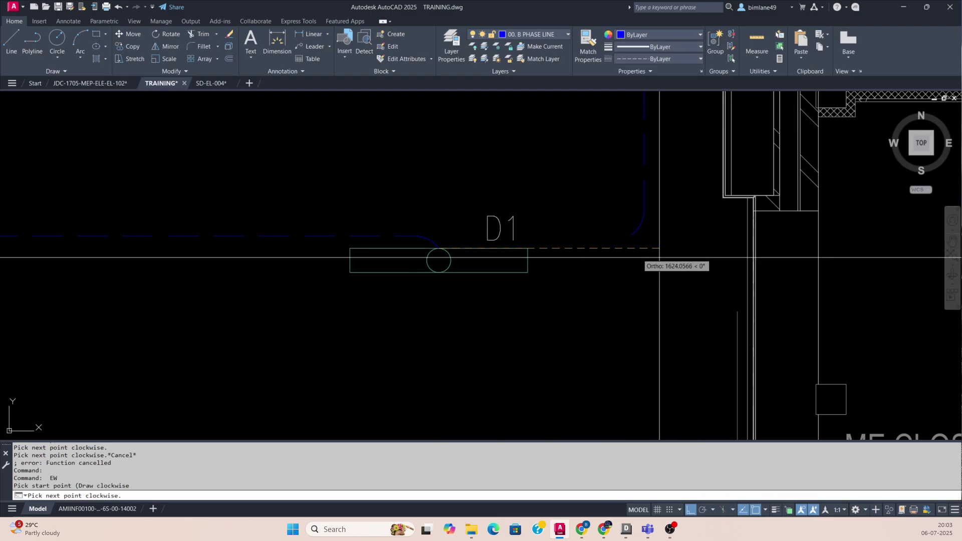
key("Escape")
Step: Fillet the corners where the vertical linking wire meets the horizontal wires from the two easternmost D1 fixtures
type("F")
key("Return")
left_click(616, 236)
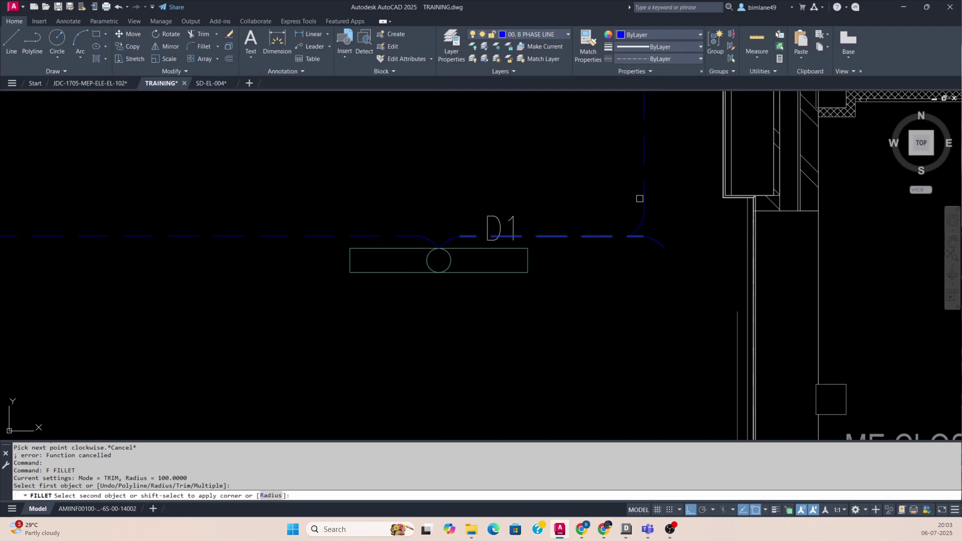
left_click(639, 198)
scroll(631, 226, "down", 5)
scroll(607, 217, "up", 3)
key("Return")
left_click(603, 204)
left_click(654, 248)
Step: Draw a horizontal polyline from DB-CCR-01, between the R1 and Y1 wires, to below the westernmost D1 fixture
scroll(603, 256, "down", 6)
middle_click_drag(487, 286, 591, 260)
scroll(344, 280, "up", 2)
scroll(344, 280, "up", 4)
key("Escape")
type("PL")
scroll(340, 335, "up", 5)
key("Return")
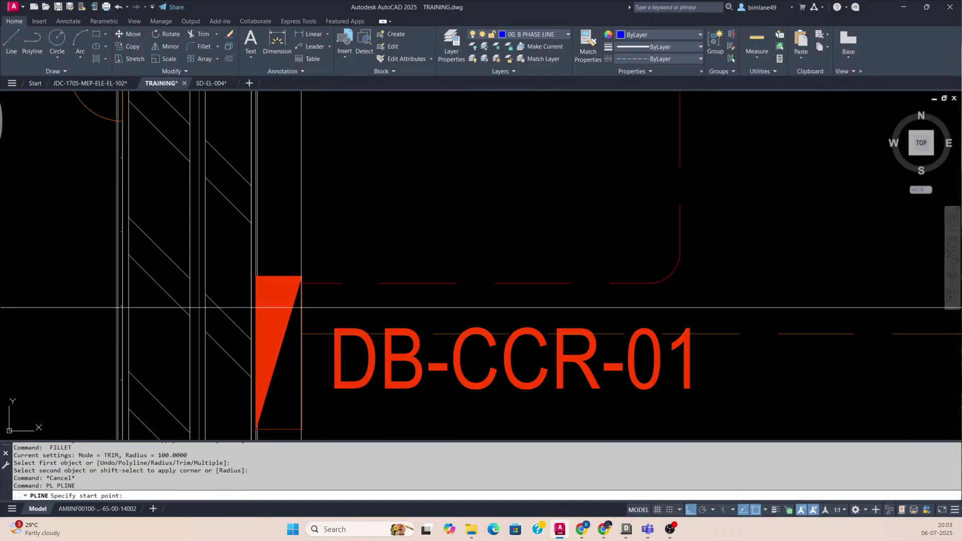
left_click(301, 308)
scroll(299, 311, "down", 4)
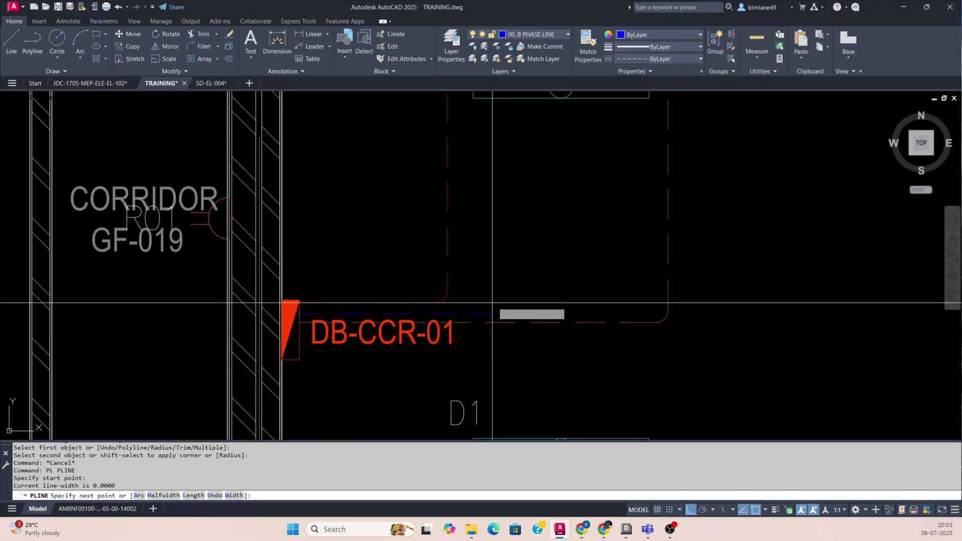
left_click(558, 284)
scroll(559, 284, "down", 4)
key("Escape")
key("Escape")
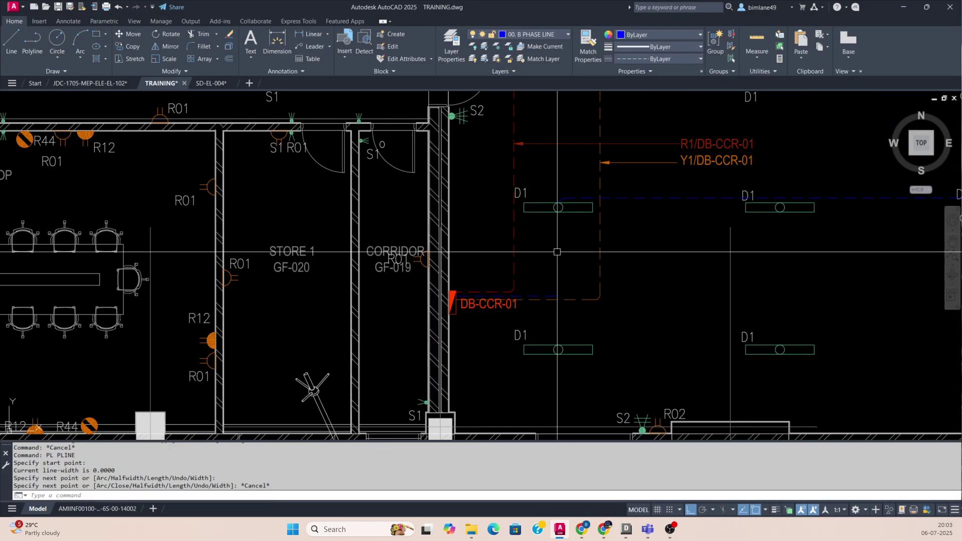
Step: Draw a vertical polyline from the westernmost D1 fixture of the lower blue row down to the blue DB-CCR-01 wire
scroll(558, 215, "up", 2)
key("Return")
left_click(555, 194)
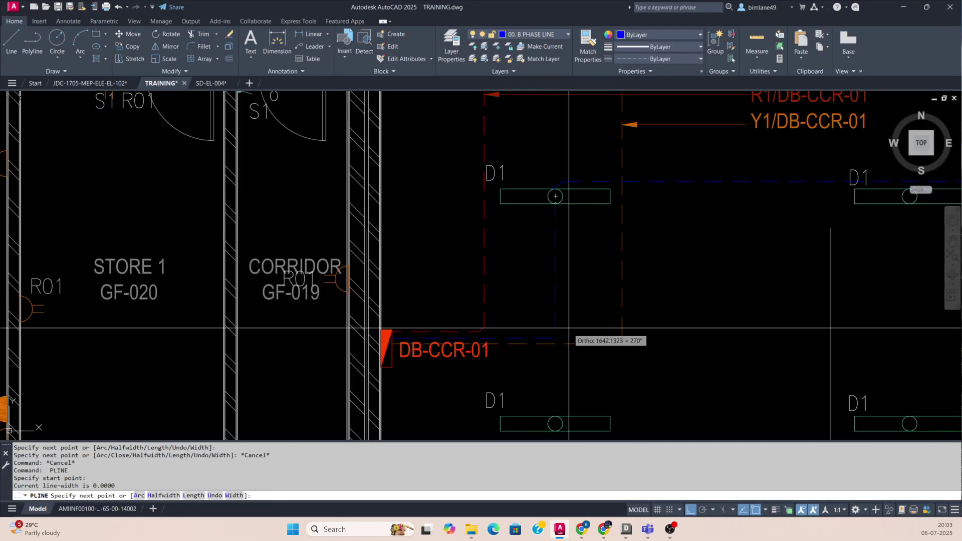
left_click(555, 338)
key("Escape")
Step: Fillet the corner between the blue horizontal wire from DB-CCR-01 and the vertical wire from the D1 fixture
type("f")
key("Return")
left_click(538, 336)
key("Escape")
Step: Copy the Y1/DB-CCR-01 label and its leader straight down, below the D1 row beside the blue vertical wire
middle_click_drag(557, 313, 308, 407)
type("co")
key("Return")
left_click(523, 239)
left_click(478, 209)
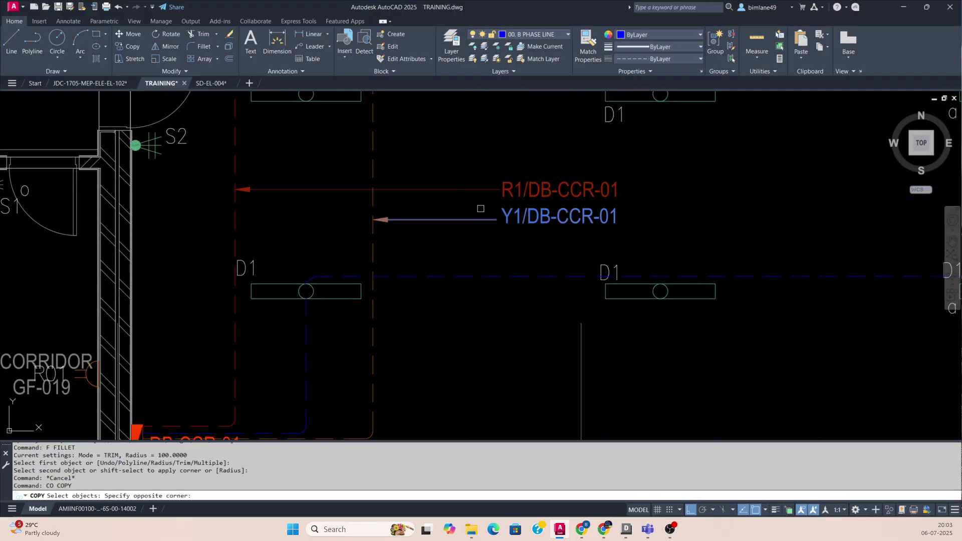
key("Return")
left_click(483, 214)
left_click(483, 343)
key("Escape")
Step: Stretch the copied leader so its arrowhead touches the blue vertical wire
left_click(450, 367)
left_click(422, 328)
left_click(373, 348)
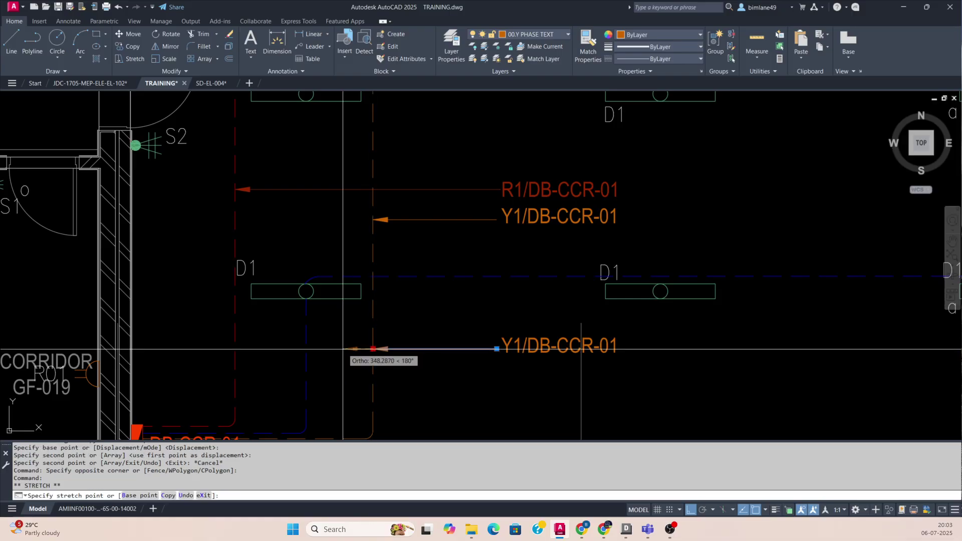
left_click(307, 349)
key("Escape")
key("Escape")
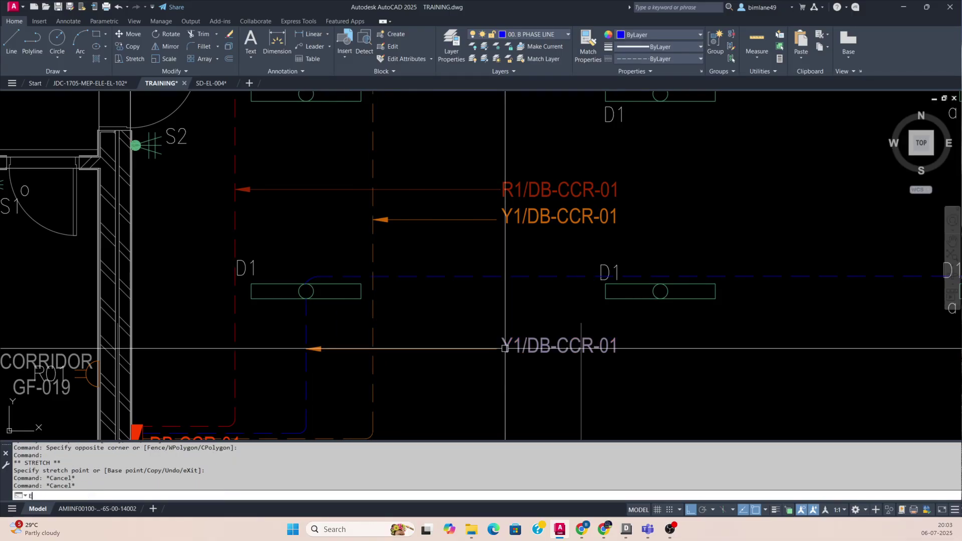
Step: Change the copied label's text to B1/DB-CCR-01
type("ed")
key("Return")
left_click(518, 354)
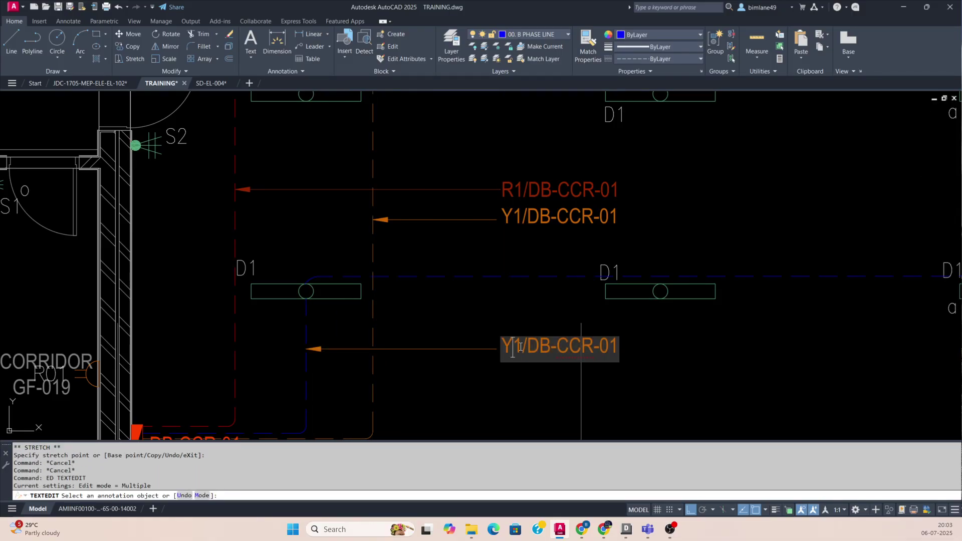
key("Escape")
key("Escape")
key("Escape")
Step: Assign the B1/DB-CCR-01 label and its leader to layer 00. B PHASE TEXT
left_click(524, 369)
left_click(476, 338)
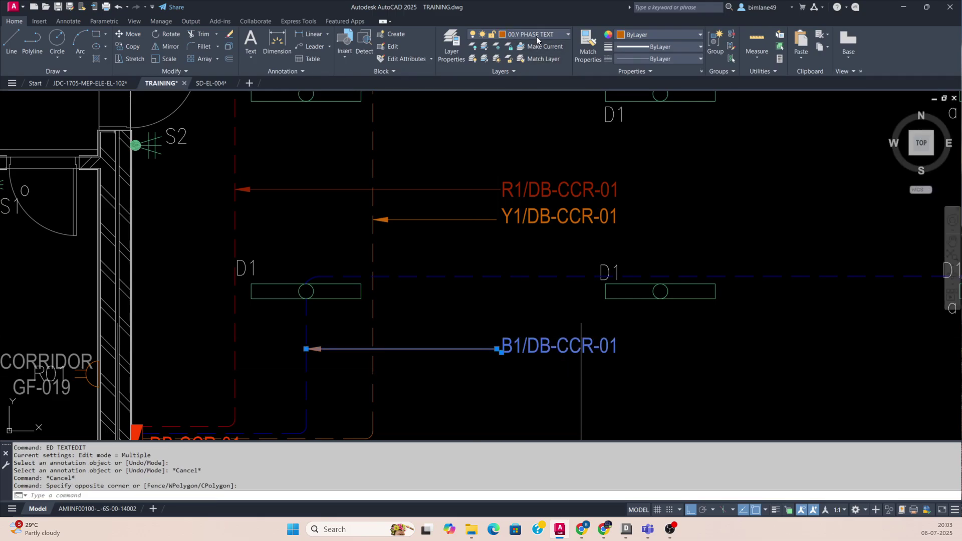
left_click(536, 37)
scroll(539, 74, "up", 1)
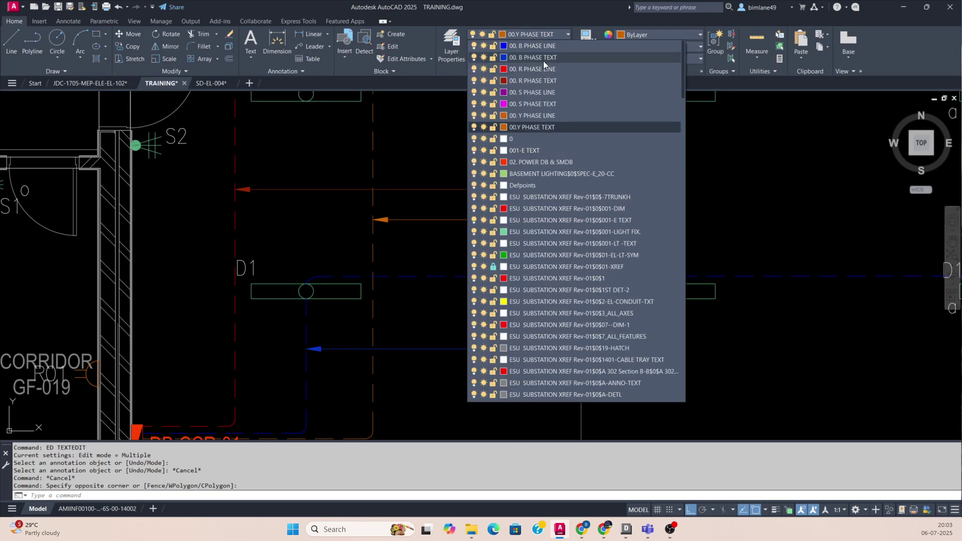
left_click(543, 61)
key("Escape")
scroll(448, 269, "down", 4)
middle_click_drag(423, 313, 408, 272)
scroll(408, 273, "down", 2)
middle_click_drag(523, 301, 511, 260)
middle_click_drag(381, 201, 442, 328)
mouse_move(494, 239)
middle_mouse_down()
mouse_move(411, 241)
mouse_move(419, 238)
mouse_move(478, 329)
middle_mouse_up()
scroll(430, 220, "up", 2)
scroll(309, 261, "up", 2)
middle_click_drag(309, 263, 333, 308)
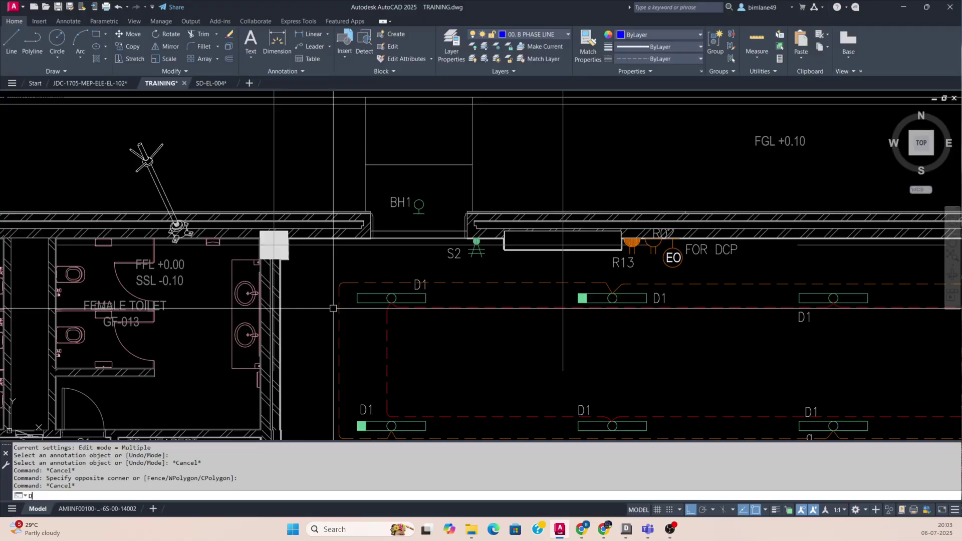
type("LI")
key("Return")
scroll(297, 286, "up", 2)
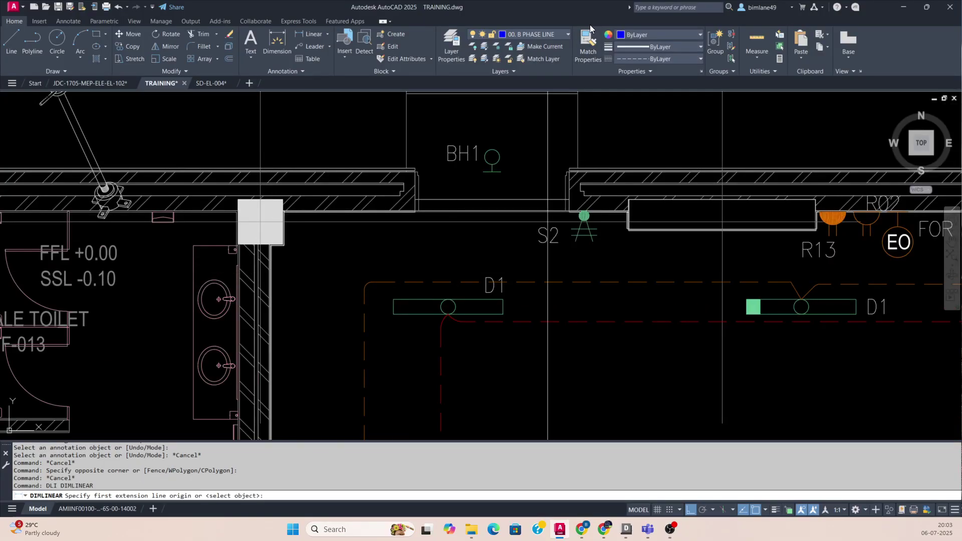
left_click(271, 273)
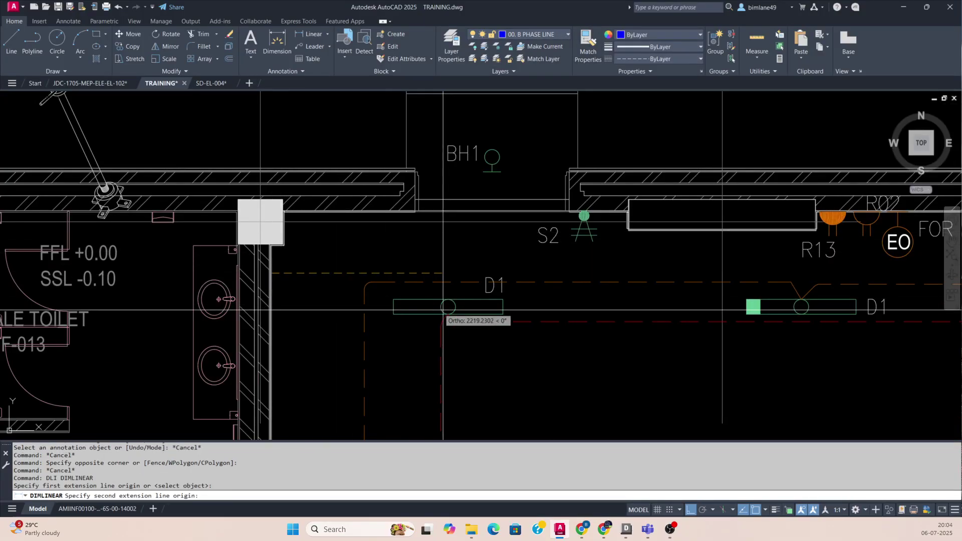
left_click(449, 299)
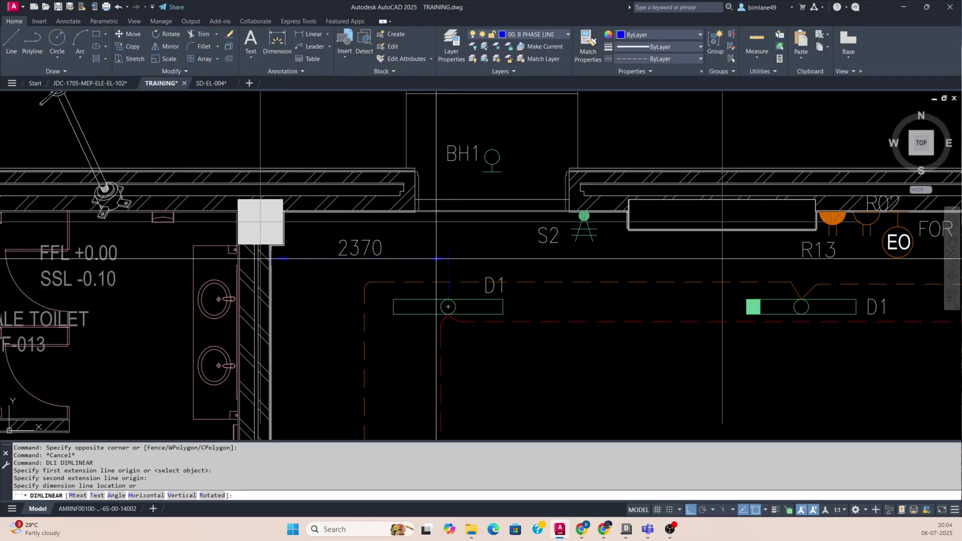
key("Escape")
Step: Make 00. S PHASE TEXT the current layer and add a horizontal linear dimension from the toilet-side wall to the top row's first D1 fixture
left_click(561, 33)
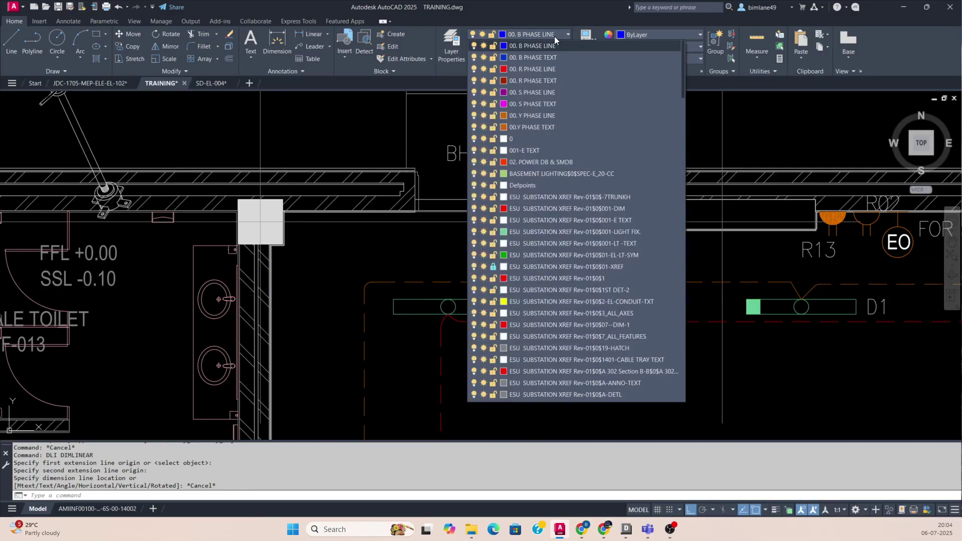
left_click(530, 105)
key("Escape")
key("Escape")
type("DLI")
key("Return")
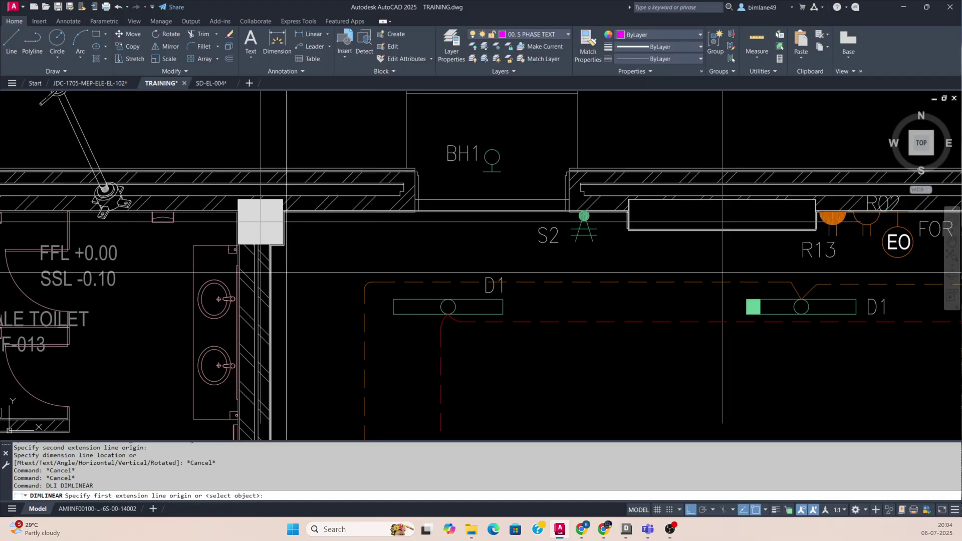
left_click(272, 284)
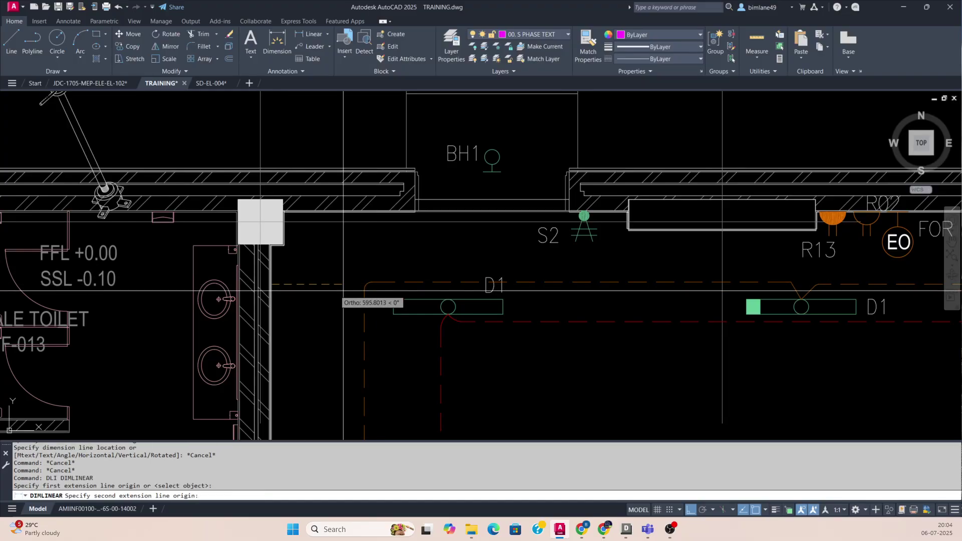
left_click(448, 306)
left_click(443, 261)
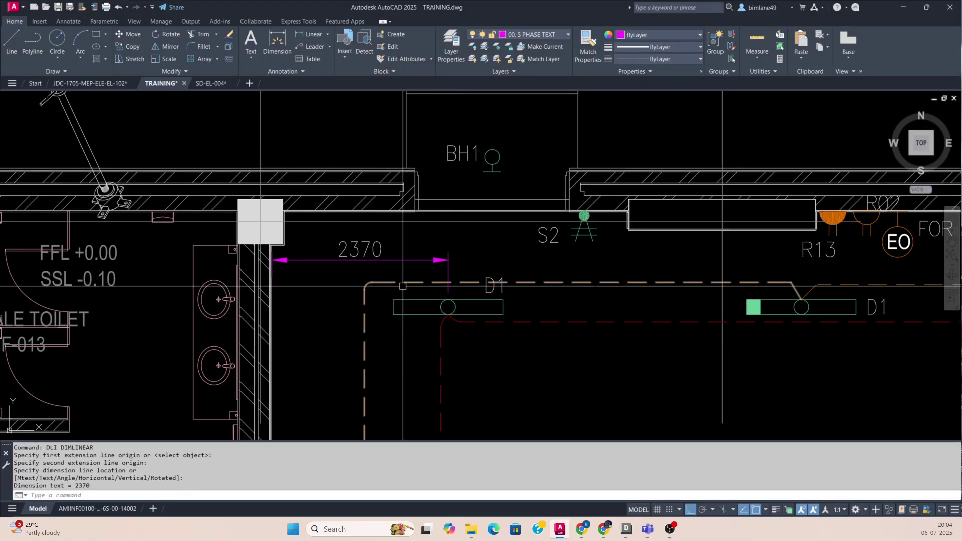
Step: Continue the horizontal dimension chain through the centres of the remaining top-row D1 fixtures to the LOBBY 2 wall
scroll(402, 311, "up", 2)
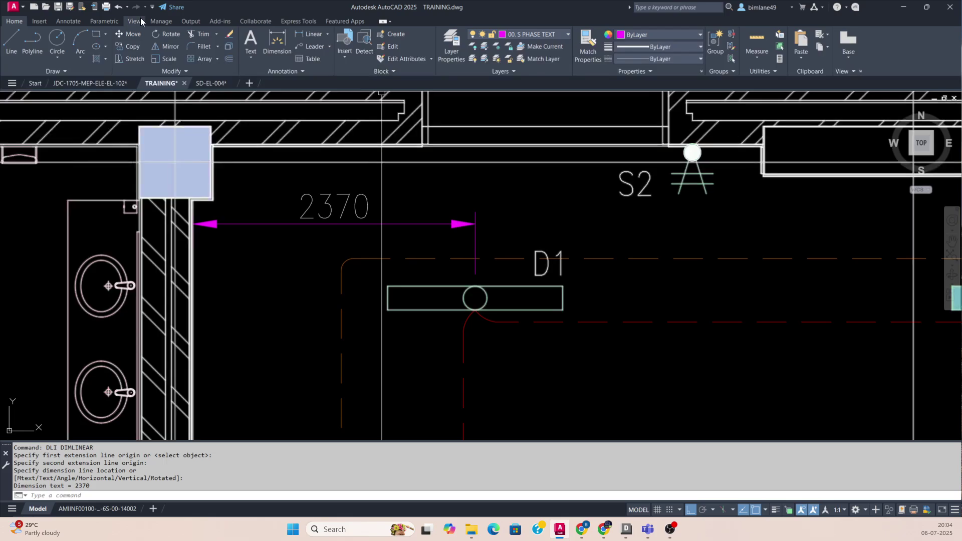
left_click(68, 21)
left_click(271, 62)
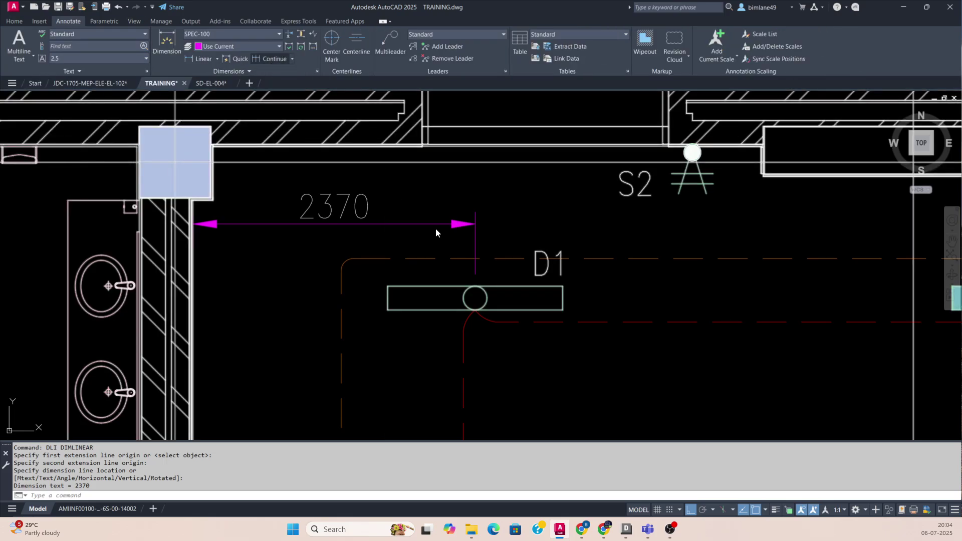
scroll(647, 296, "down", 2)
middle_click_drag(654, 296, 339, 274)
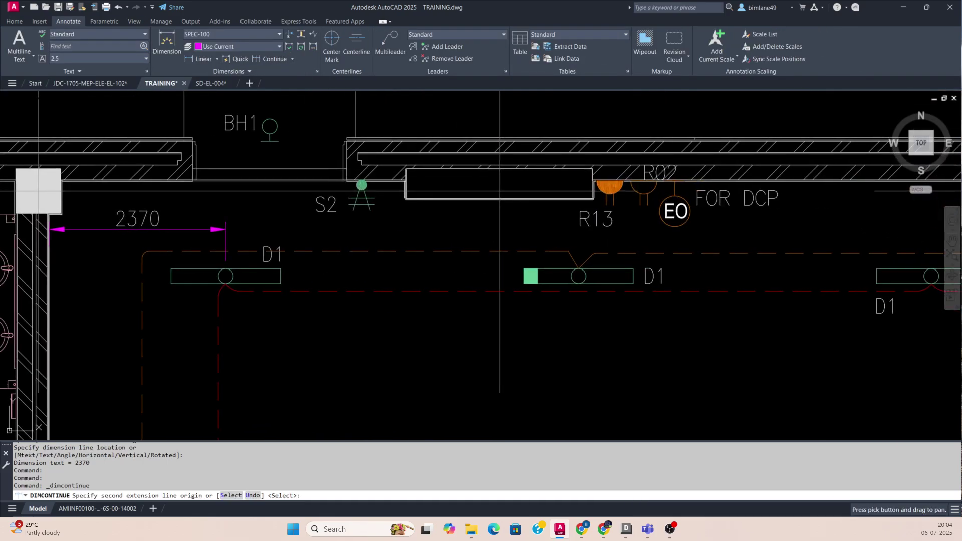
left_click(579, 276)
middle_click_drag(579, 276, 214, 283)
left_click(567, 276)
middle_click_drag(566, 276, 166, 278)
left_click(520, 288)
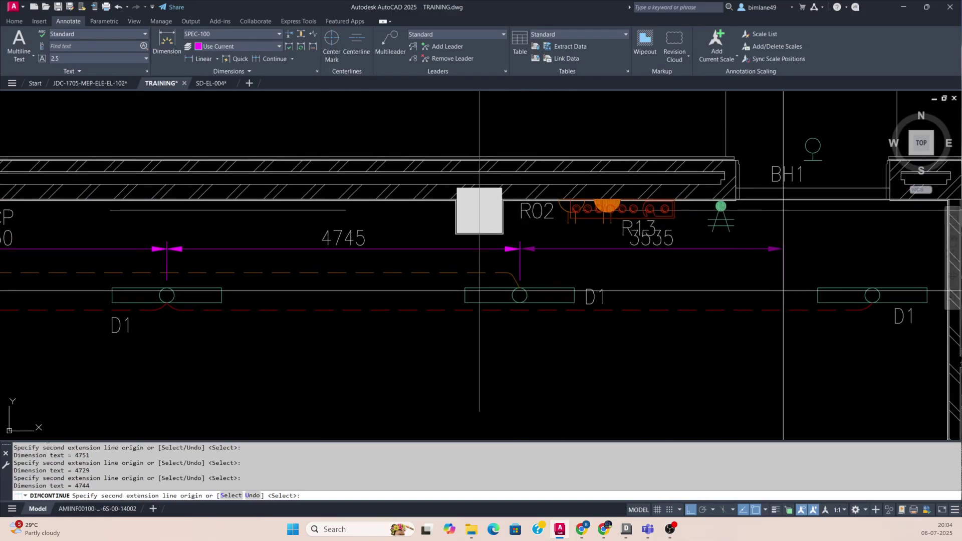
middle_click_drag(782, 292, 344, 291)
left_click(433, 288)
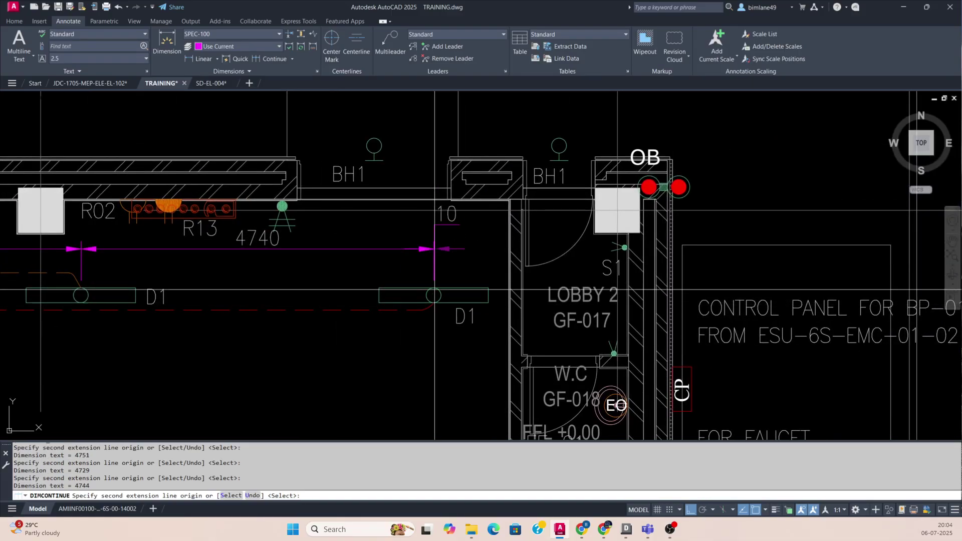
left_click(508, 290)
key("Escape")
Step: Examine the D1 fixture rows, circuit wiring and top dimension chain across CCR ROOM GF-016
scroll(508, 290, "down", 7)
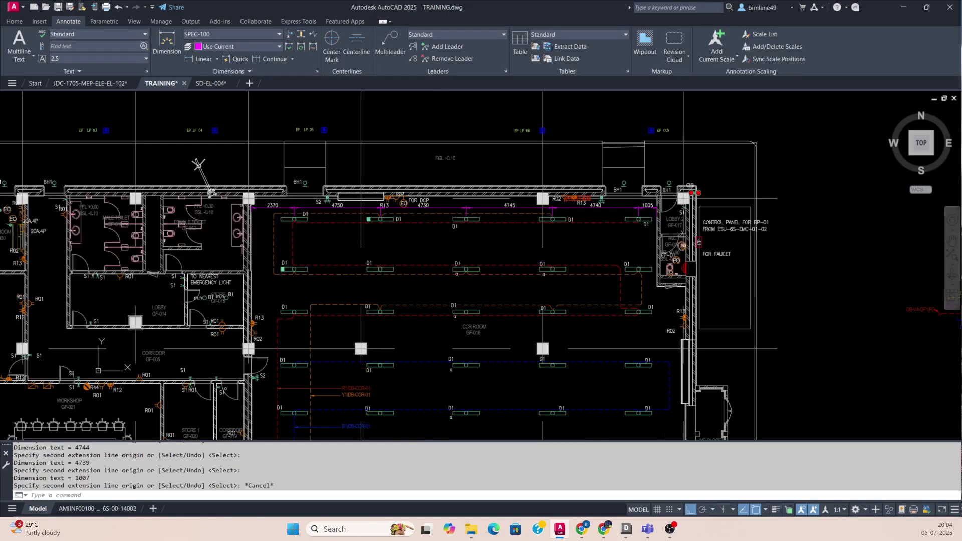
middle_click_drag(609, 231, 576, 181)
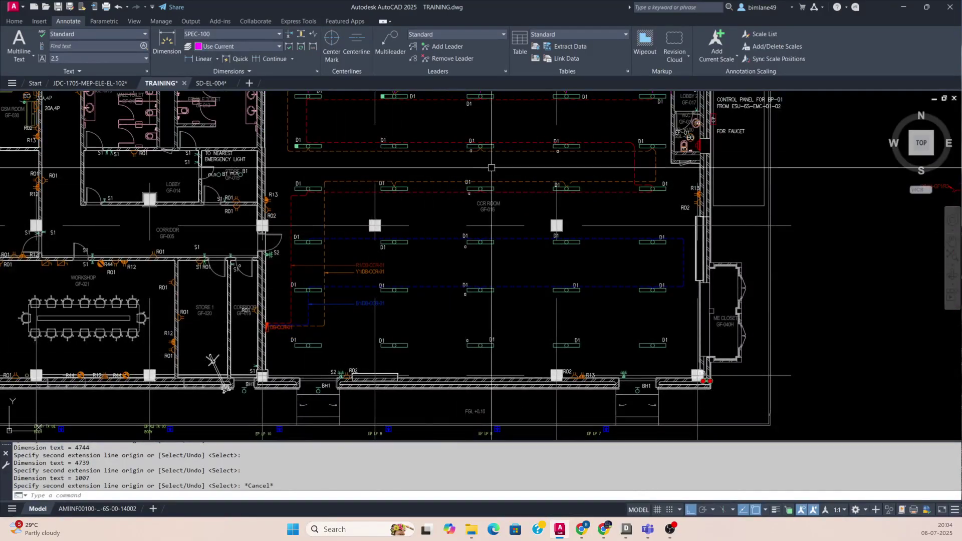
middle_click_drag(639, 132, 628, 229)
scroll(628, 228, "up", 2)
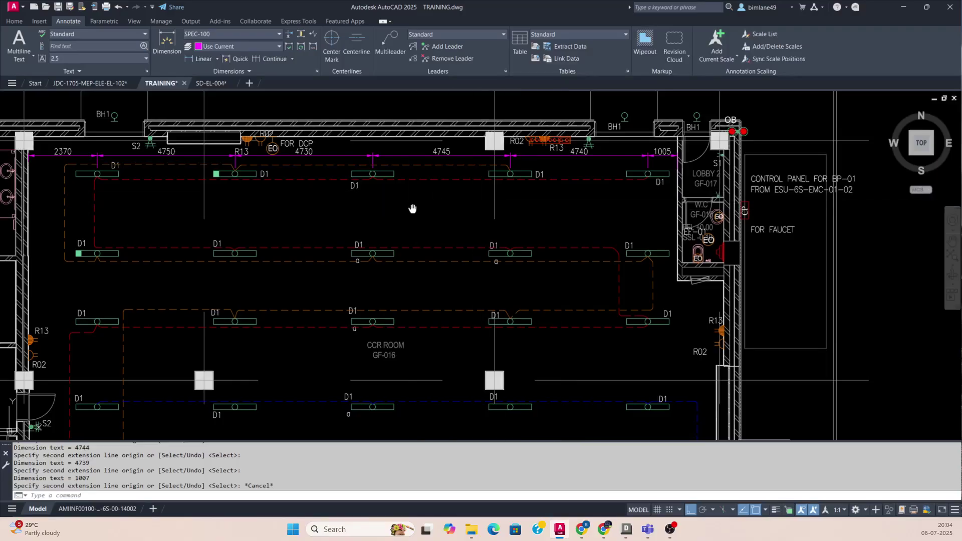
middle_click_drag(413, 208, 433, 191)
scroll(475, 154, "down", 2)
middle_click_drag(459, 339, 524, 249)
middle_click_drag(404, 328, 416, 394)
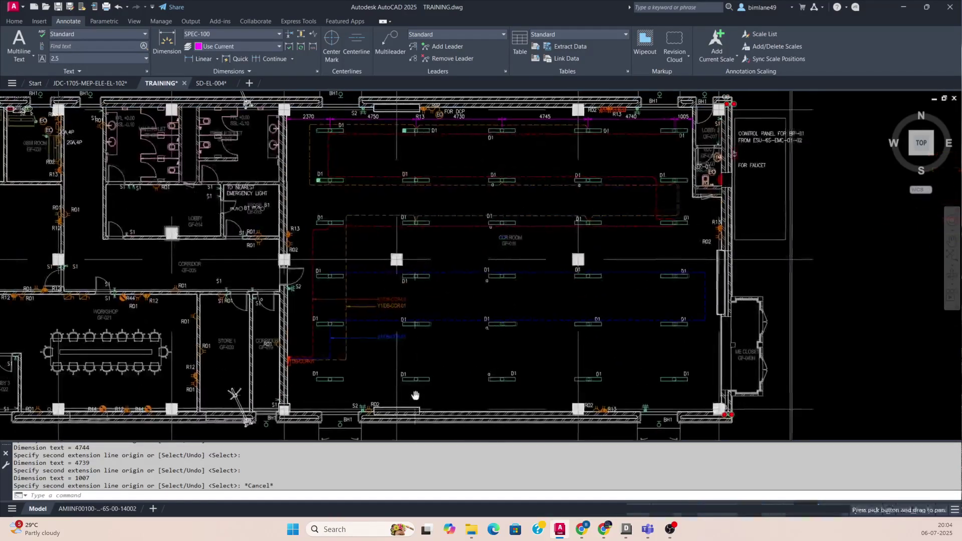
Step: Add a vertical linear dimension from the upper wall to the middle D1 fixture of the top row, placed just beside the fixture
middle_click_drag(515, 159, 505, 327)
scroll(505, 236, "up", 4)
key("Return")
scroll(517, 201, "up", 2)
left_click(542, 192)
scroll(551, 274, "up", 2)
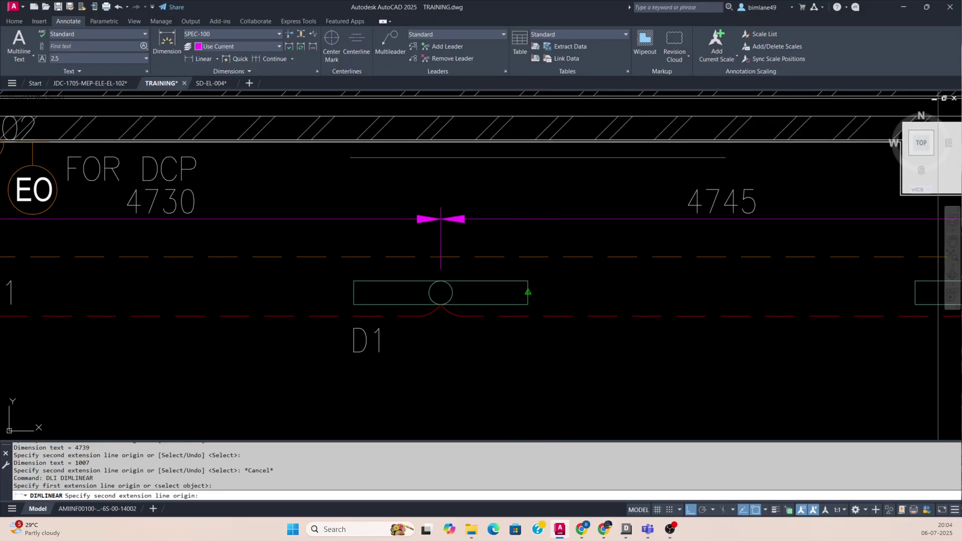
left_click(527, 292)
left_click(590, 226)
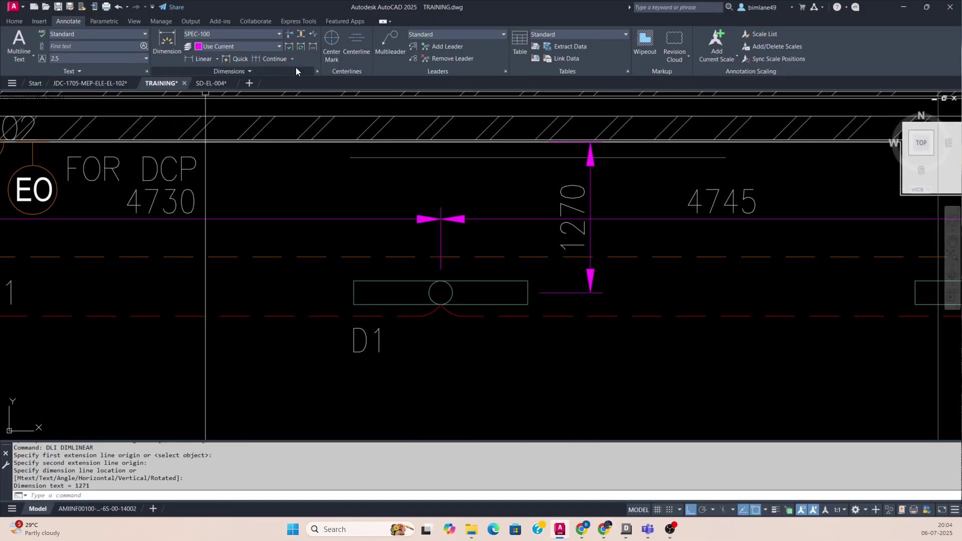
Step: Continue the vertical dimension chain down to the middle D1 fixtures of the second, third and fourth rows
left_click(271, 59)
scroll(549, 152, "down", 6)
scroll(551, 279, "up", 6)
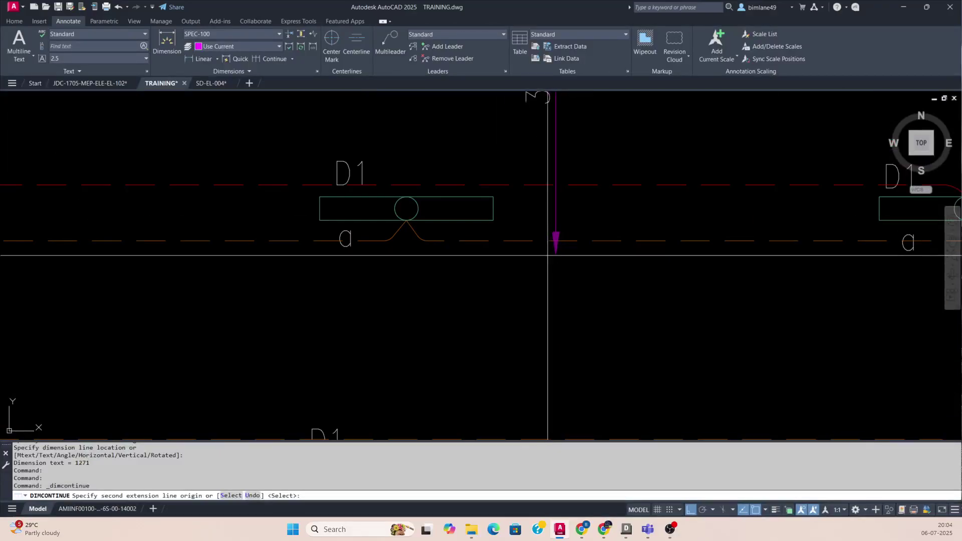
left_click(496, 208)
scroll(503, 213, "down", 4)
scroll(502, 325, "up", 4)
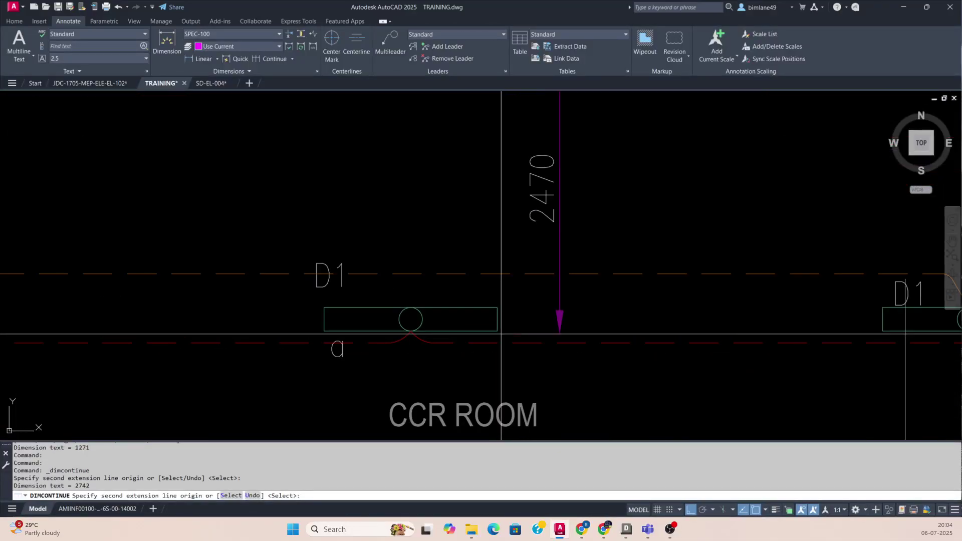
left_click(497, 322)
scroll(532, 313, "down", 5)
scroll(526, 320, "up", 5)
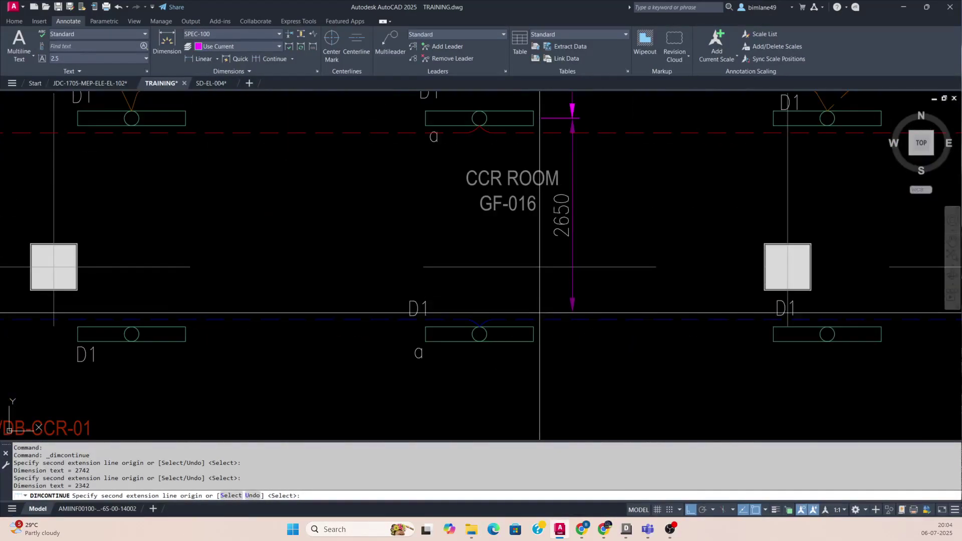
middle_click_drag(545, 378, 543, 193)
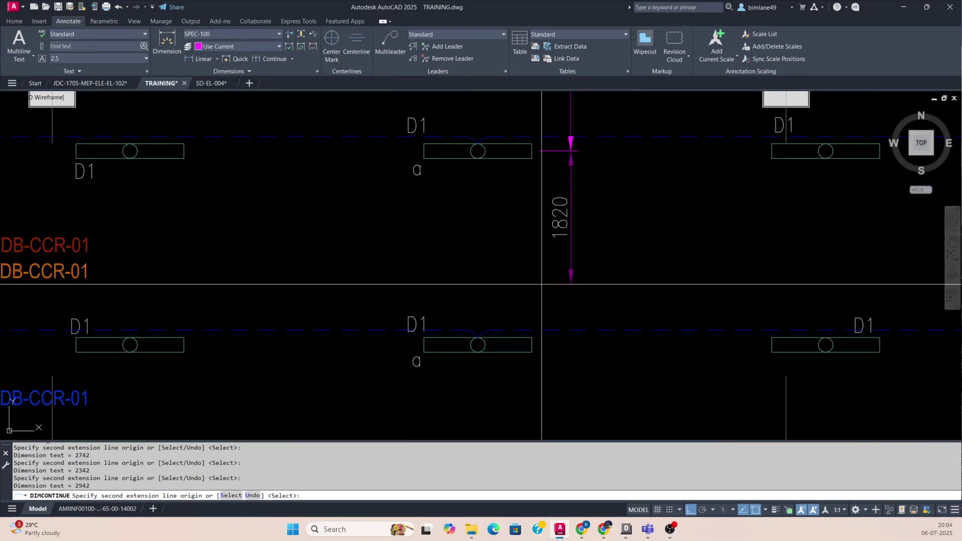
Step: Extend the vertical dimension chain through the fifth and sixth rows' middle D1 fixtures to the lower wall
left_click(535, 348)
middle_click_drag(534, 348, 540, 67)
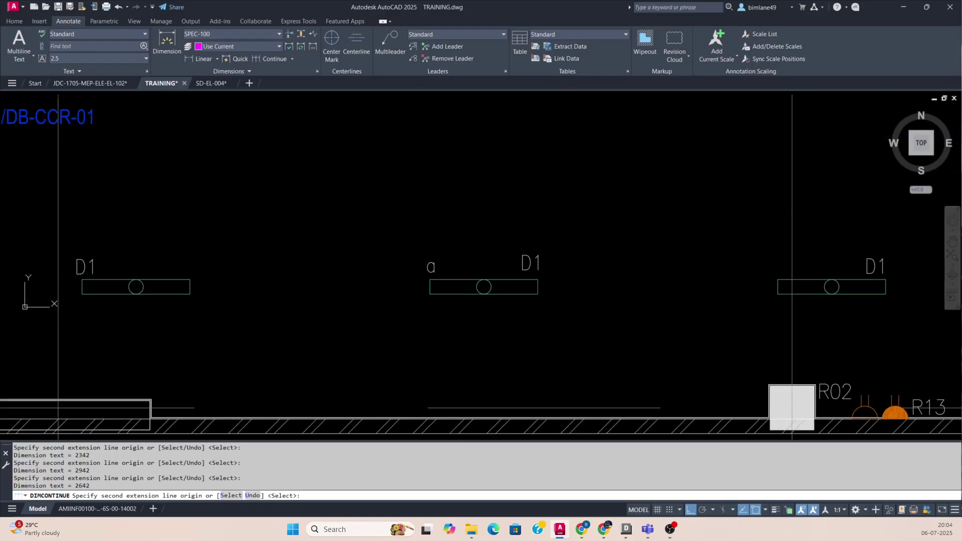
left_click(542, 287)
left_click(542, 407)
key("Escape")
key("Escape")
key("Escape")
scroll(542, 407, "down", 5)
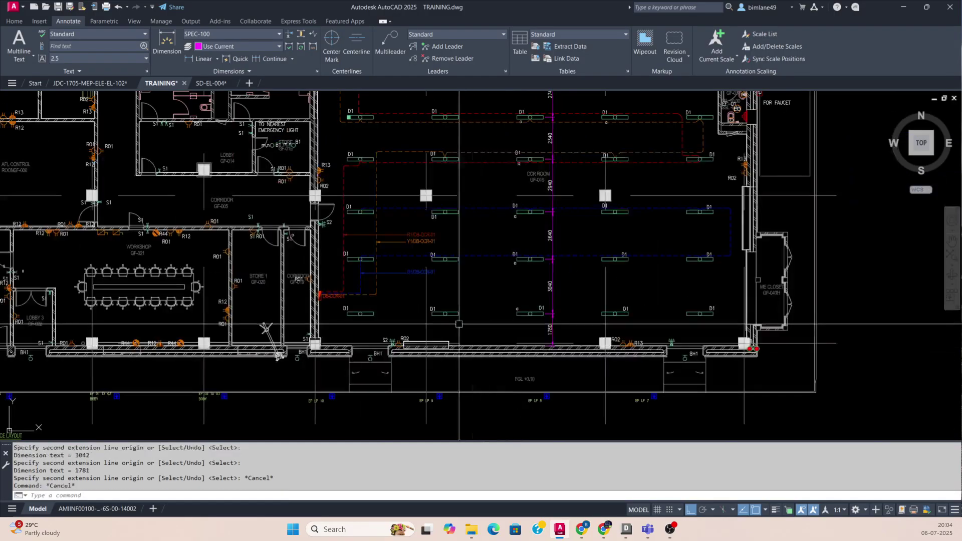
scroll(404, 332, "up", 3)
type("ew")
key("Return")
left_click(300, 289)
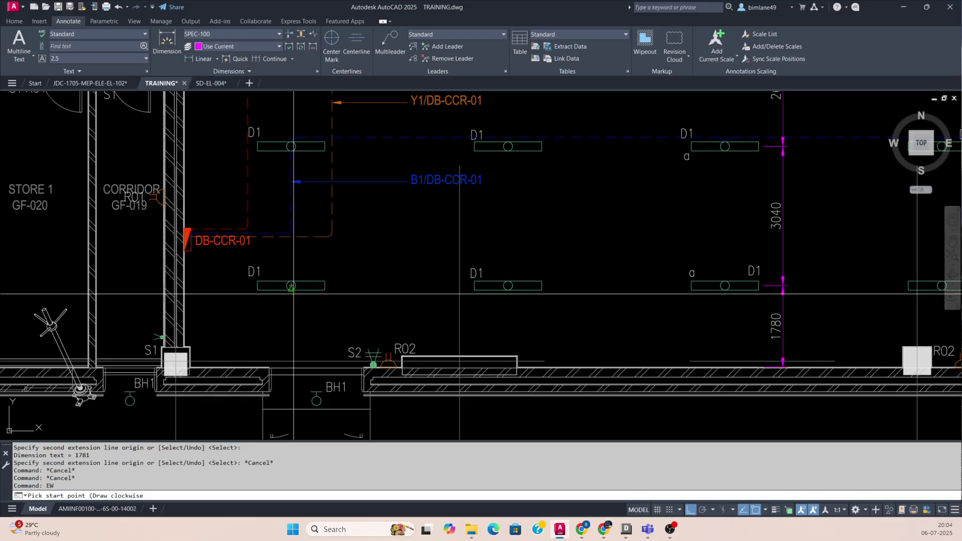
left_click(502, 298)
key("Escape")
type("e")
key("Return")
left_click(368, 283)
key("Return")
Step: Wire the bottom row's D1 fixtures together with the EW command, from the fixture nearest the ME CLOSET to the one nearest DB-CCR-01
scroll(368, 283, "down", 5)
scroll(653, 293, "up", 5)
type("EW")
key("Return")
left_click(706, 282)
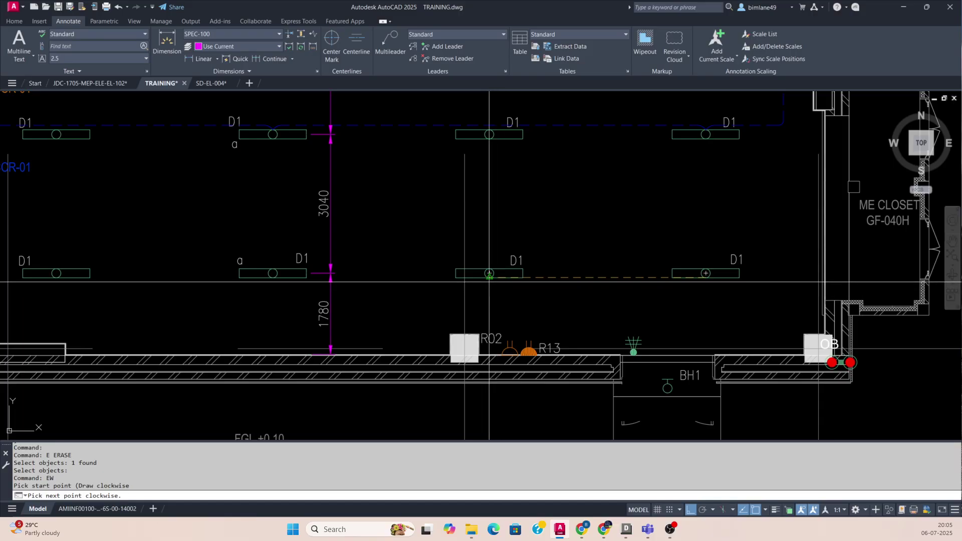
middle_click_drag(272, 280, 489, 269)
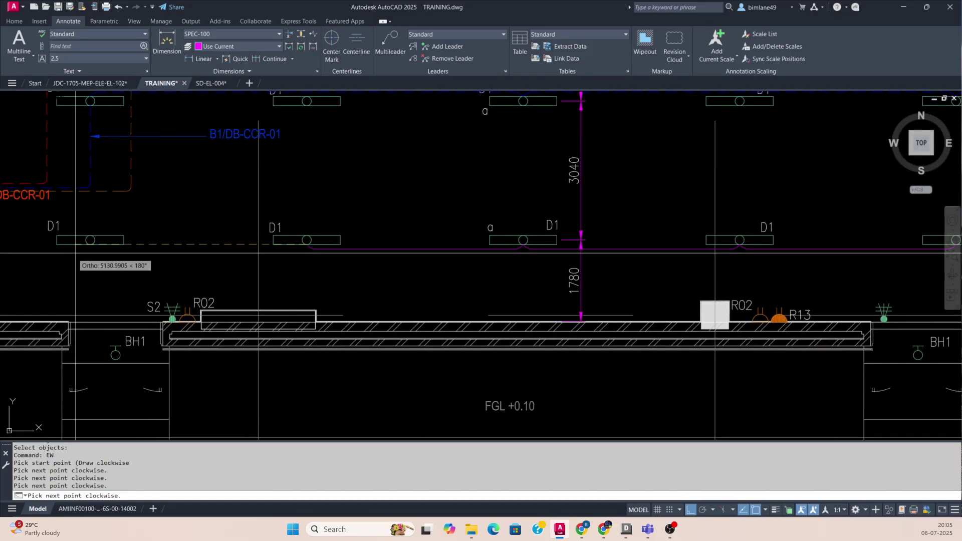
key("Escape")
key("Escape")
Step: Examine the wiring, circuit labels and dimensions in CCR ROOM GF-016, along with the fixtures in the neighbouring rooms
scroll(412, 286, "down", 4)
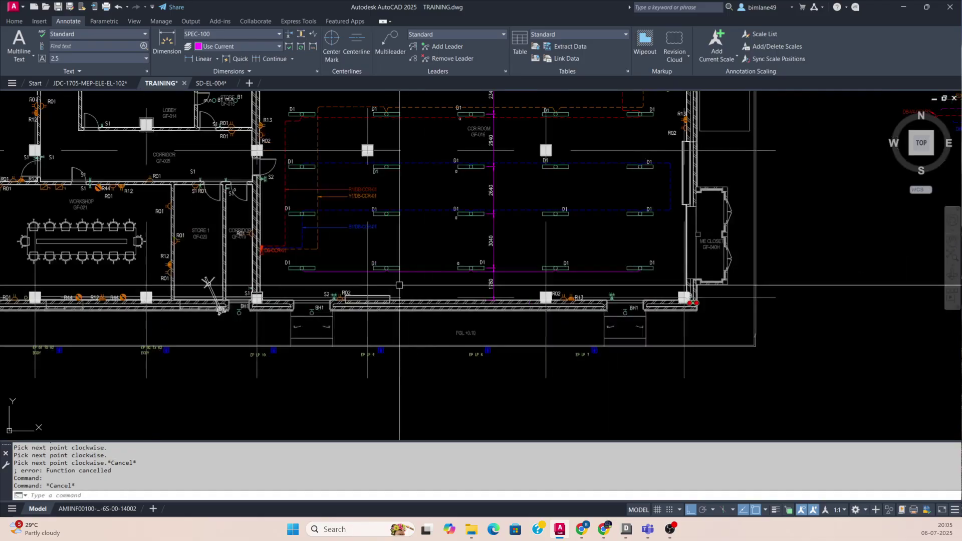
scroll(441, 255, "up", 4)
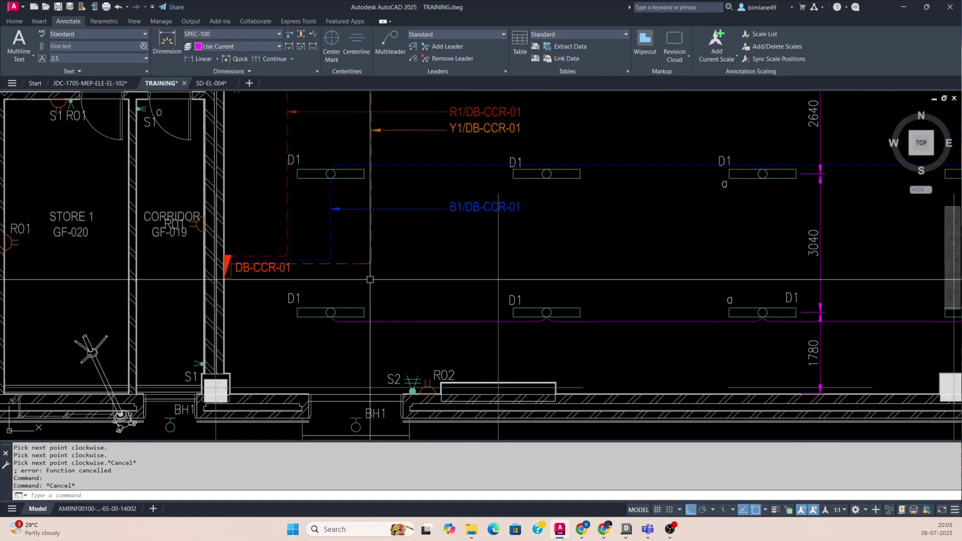
scroll(225, 274, "up", 2)
scroll(407, 286, "down", 2)
scroll(444, 229, "down", 2)
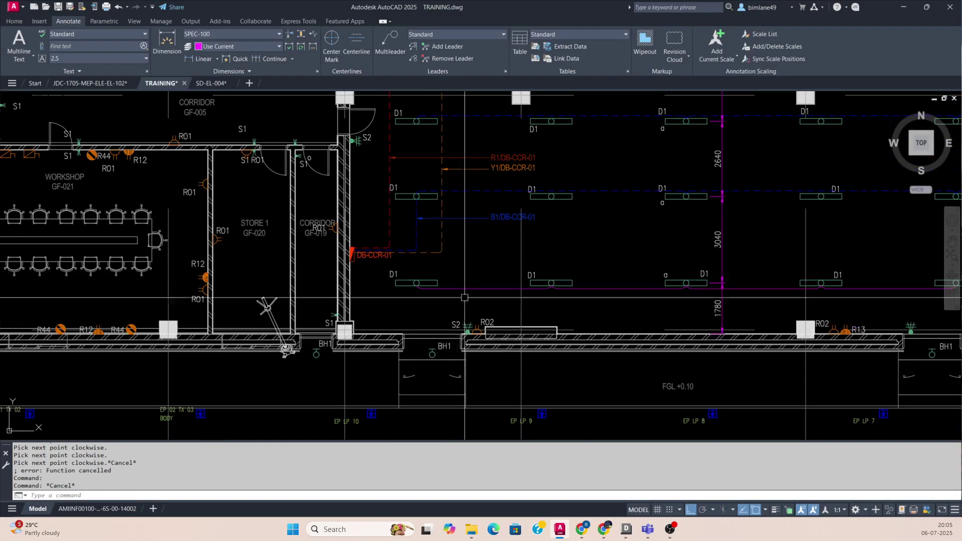
scroll(466, 336, "up", 6)
scroll(466, 331, "down", 10)
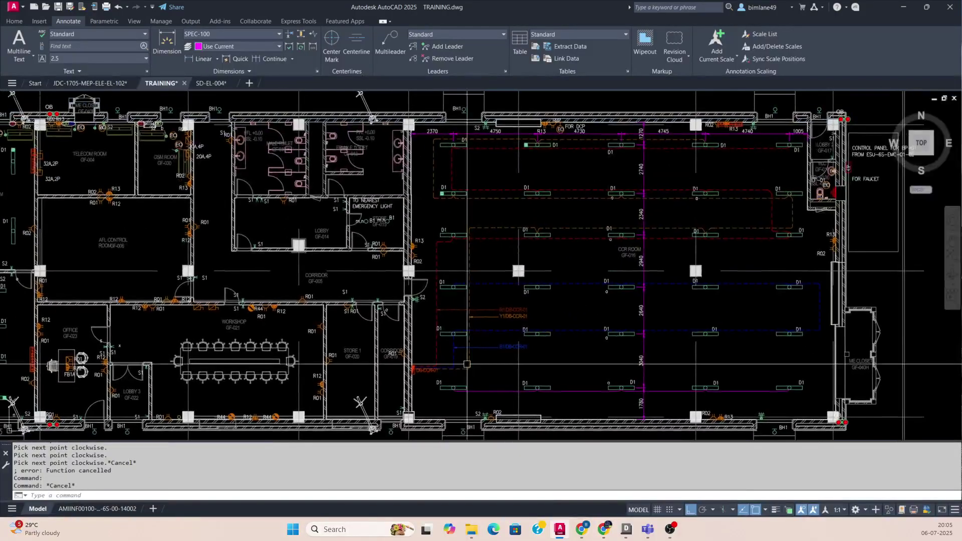
scroll(466, 301, "up", 2)
scroll(505, 256, "up", 5)
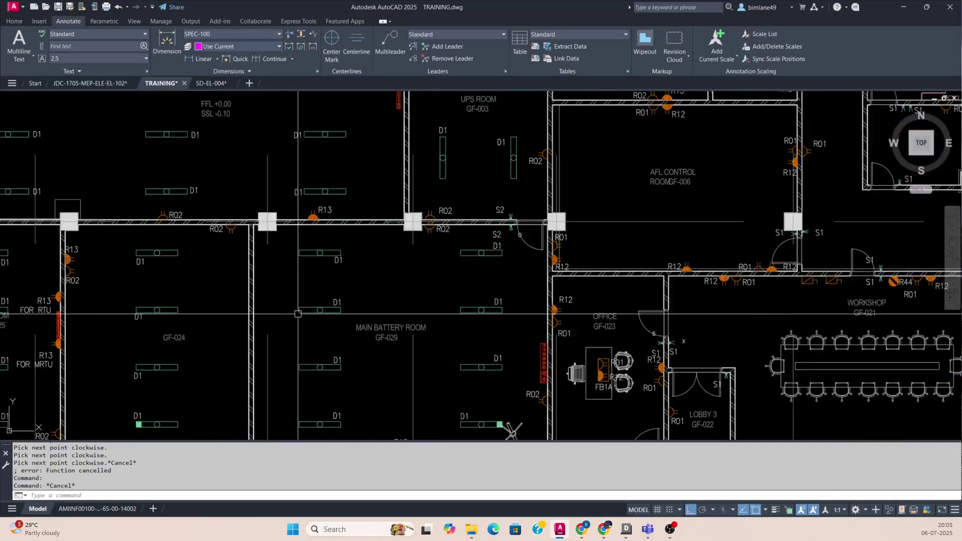
scroll(492, 265, "down", 2)
scroll(492, 265, "down", 4)
scroll(407, 312, "up", 2)
middle_click_drag(578, 268, 313, 339)
scroll(408, 316, "up", 6)
mouse_move(408, 315)
middle_mouse_down()
mouse_move(493, 331)
mouse_move(510, 390)
middle_mouse_up()
scroll(494, 331, "down", 4)
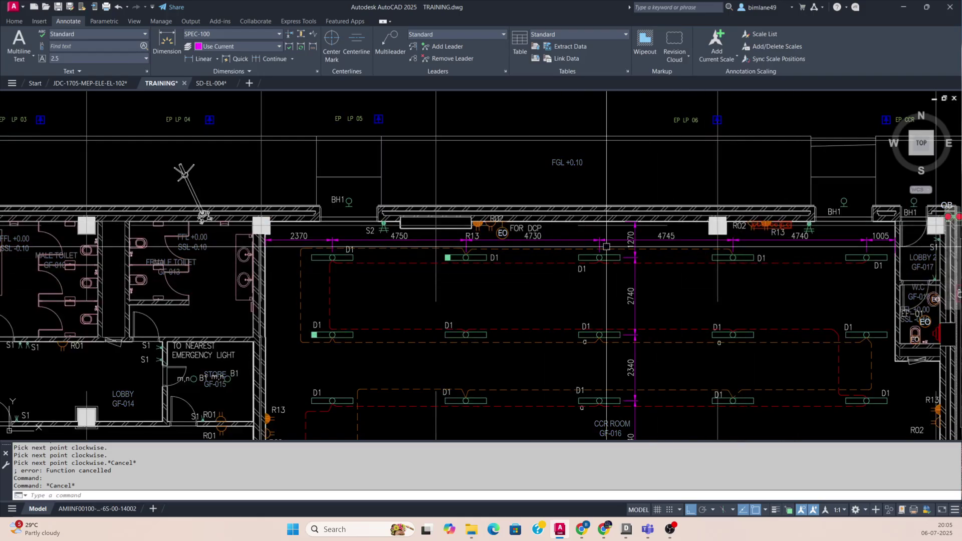
scroll(515, 277, "up", 2)
scroll(580, 316, "down", 8)
scroll(580, 317, "up", 7)
middle_click_drag(580, 316, 475, 243)
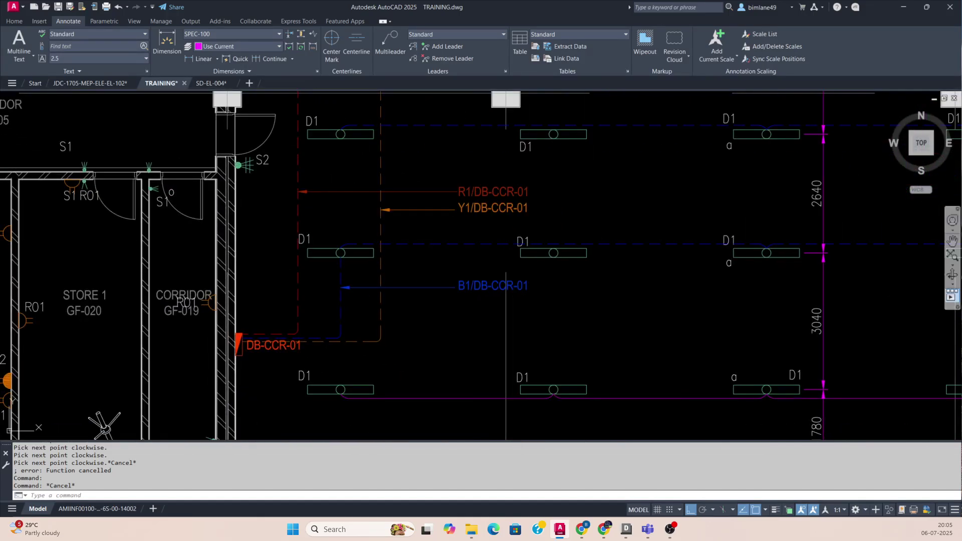